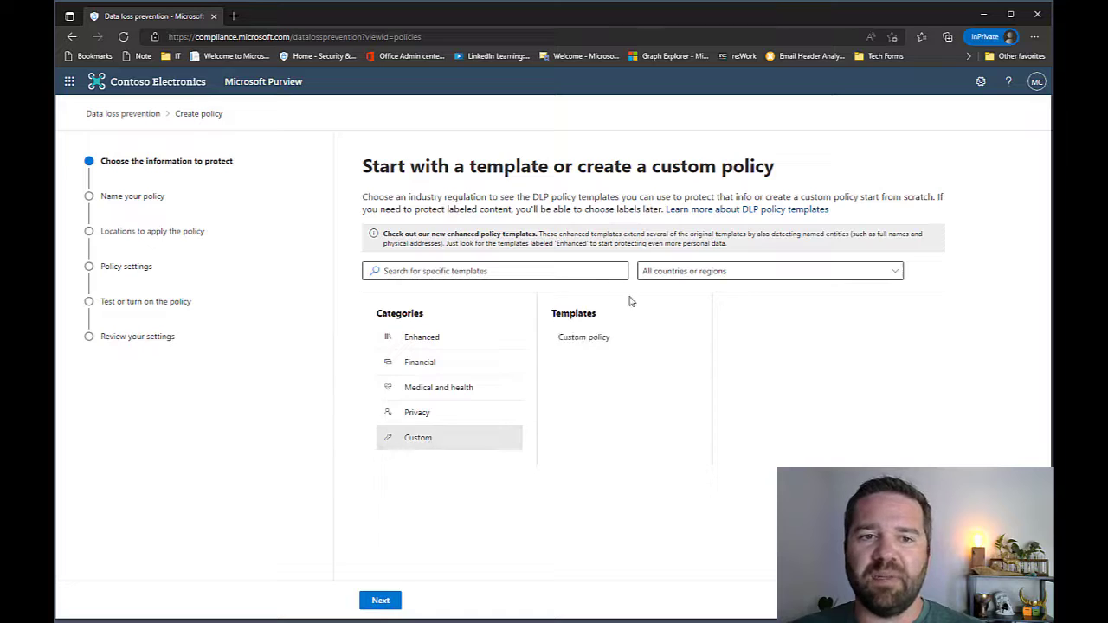
# Choose the Custom policy template from the Custom category as the basis for the new DLP policy.
pyautogui.click(597, 342)
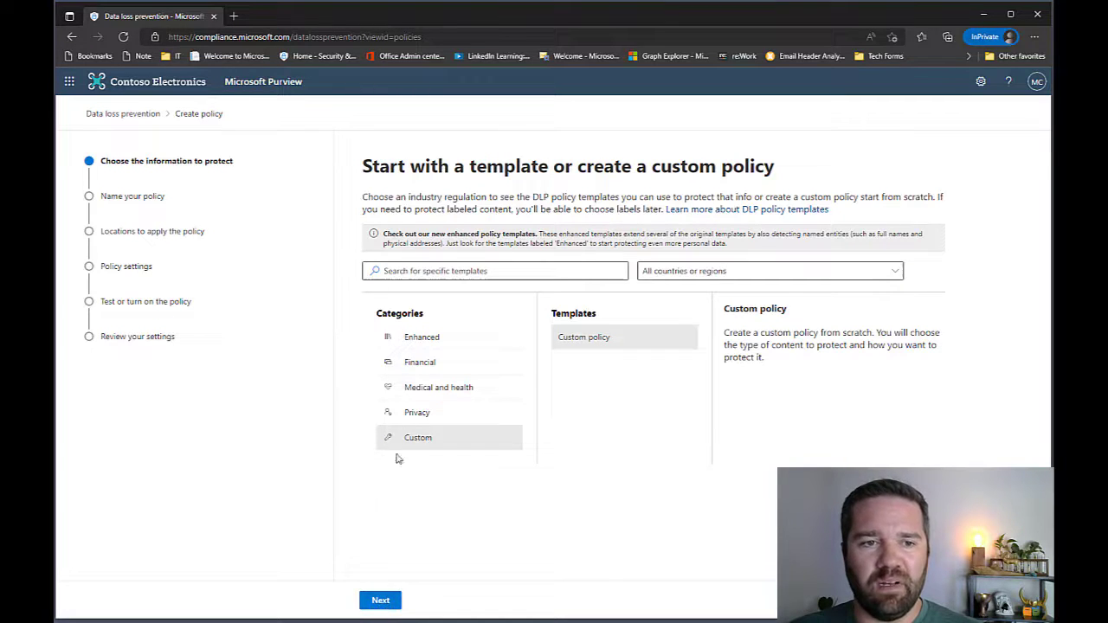
pyautogui.click(434, 412)
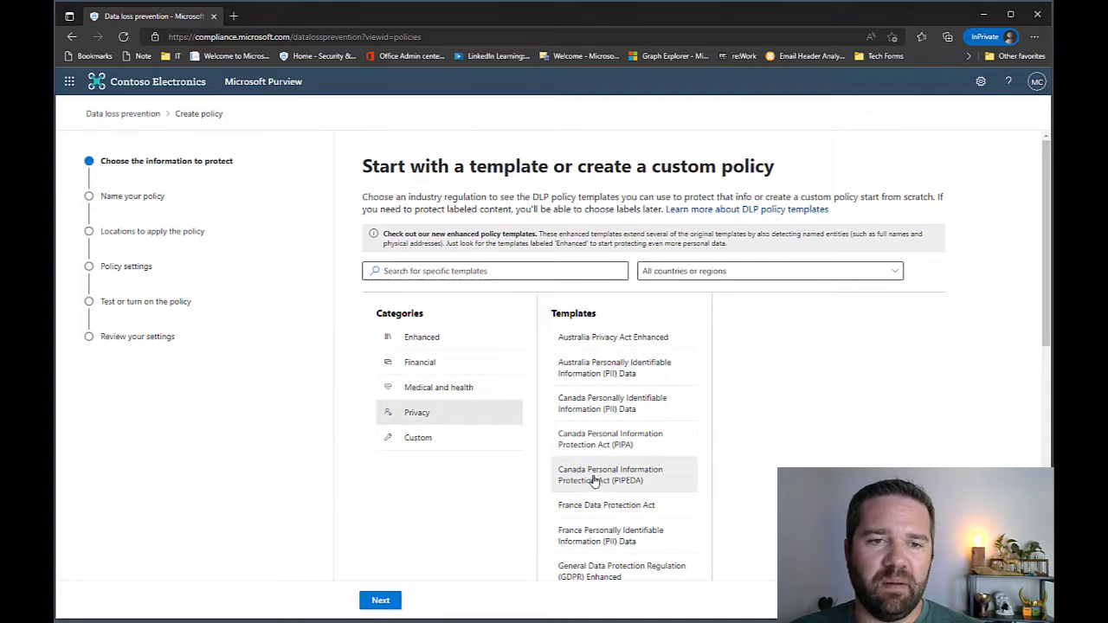
pyautogui.click(426, 438)
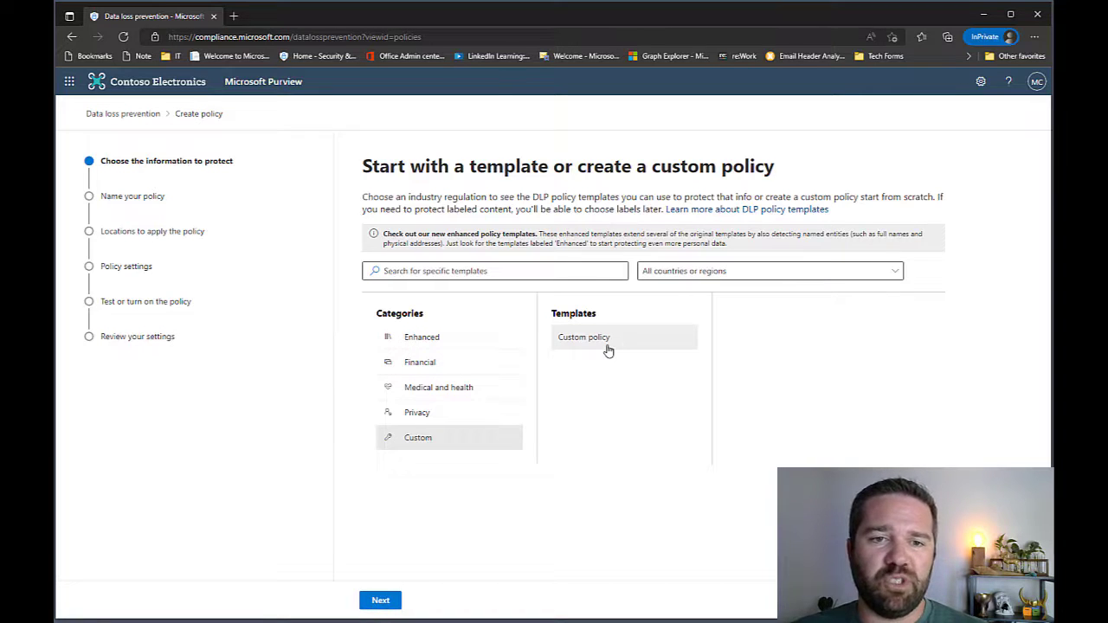
pyautogui.click(609, 350)
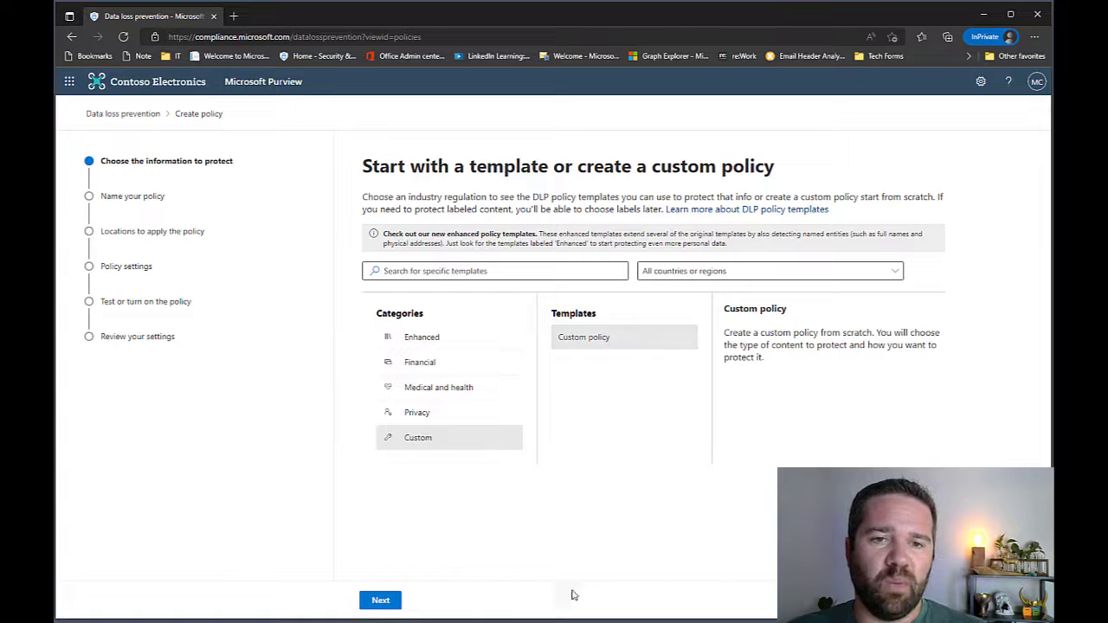
pyautogui.click(381, 600)
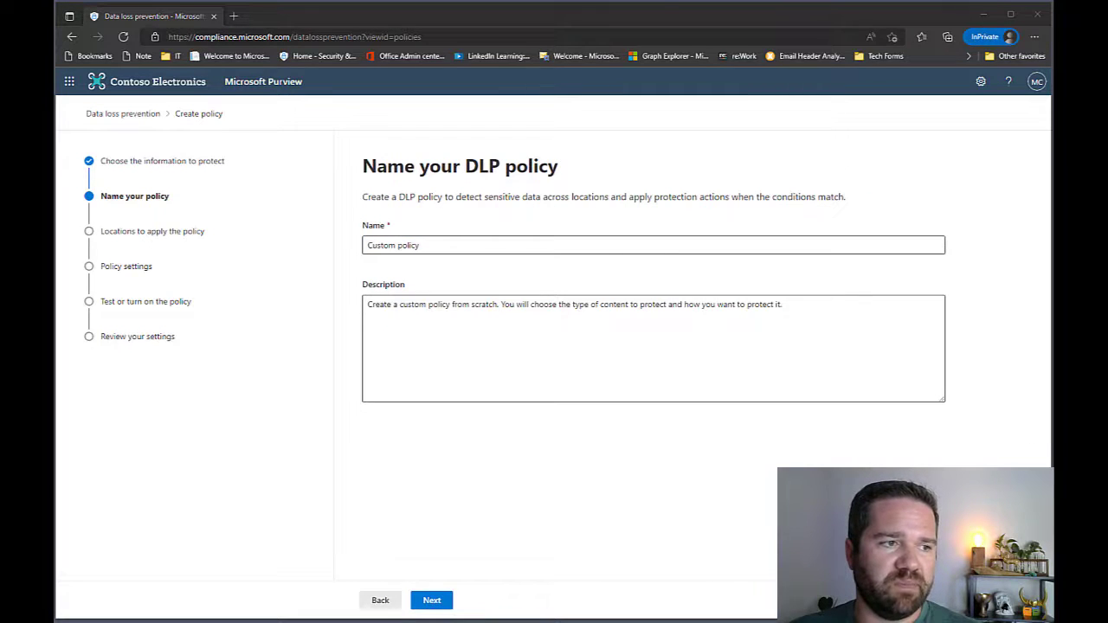
# Name the DLP policy "Contoso Exchange - DLP Policy" and continue to the locations.
pyautogui.tripleClick(441, 246)
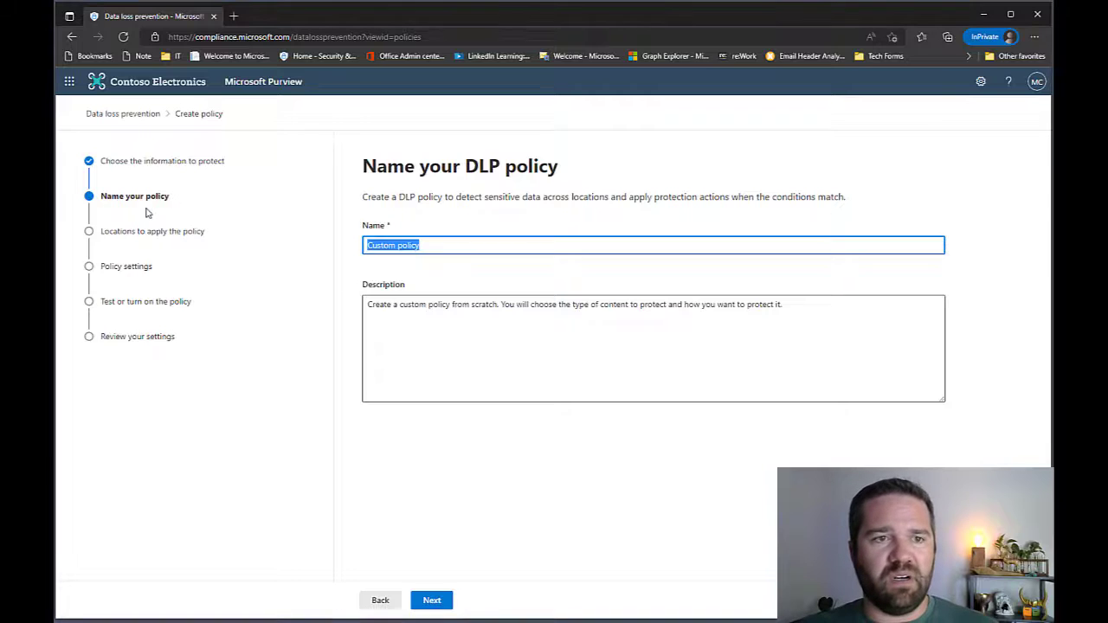
pyautogui.write('Contoso Exchange - DLP Policy')
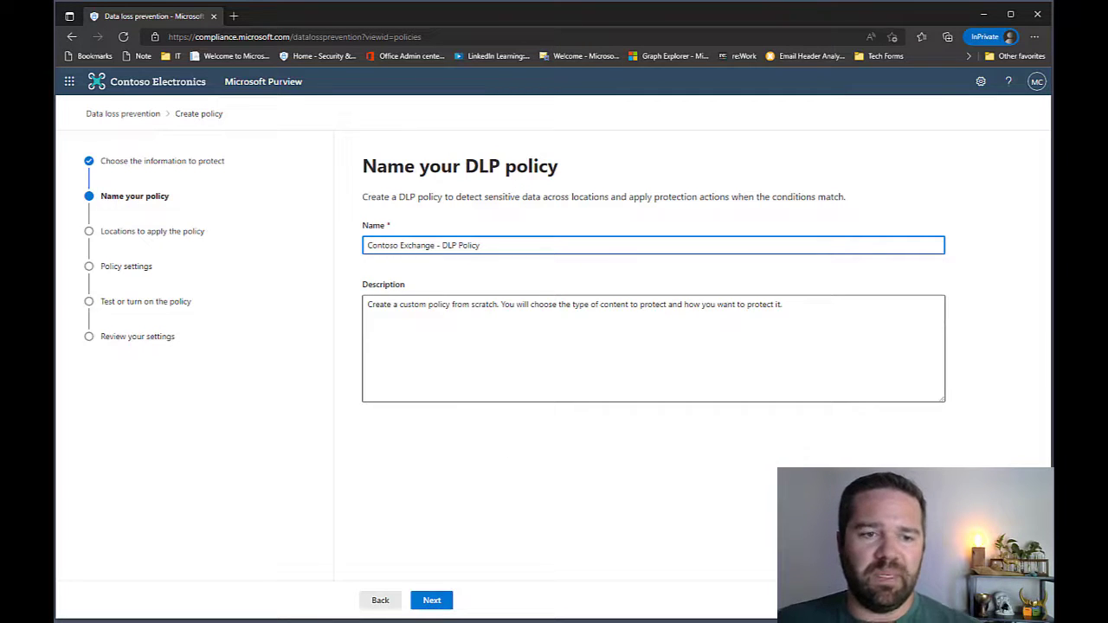
pyautogui.click(432, 601)
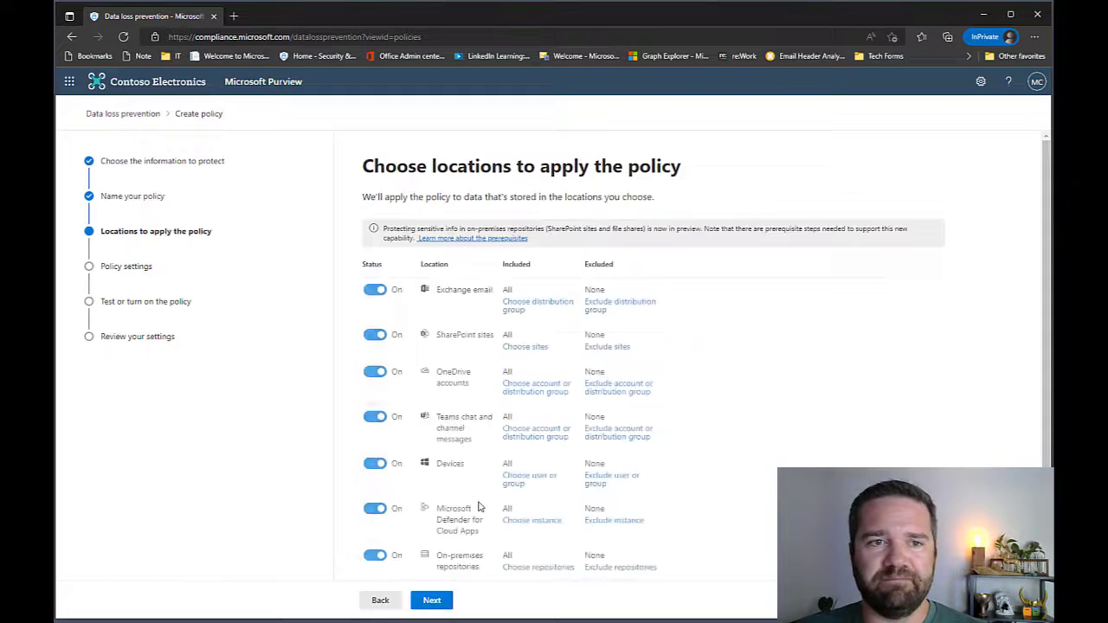
# Limit the policy to Exchange email by turning off SharePoint, OneDrive, Teams, Devices, Defender for Cloud Apps and On-premises repositories, and continue.
pyautogui.click(379, 335)
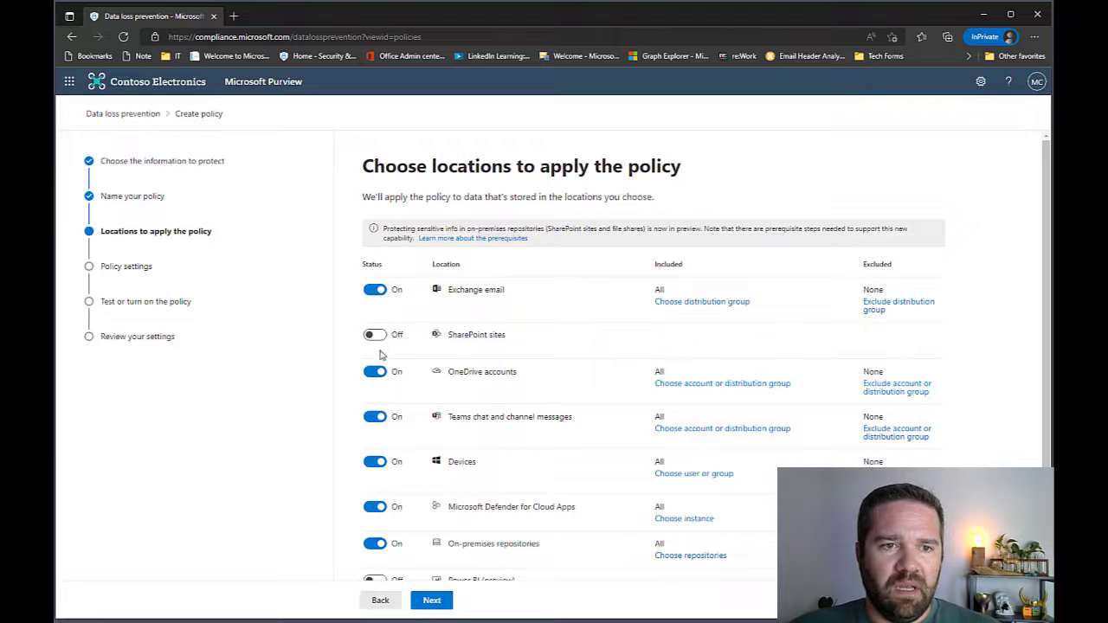
pyautogui.click(379, 373)
pyautogui.click(381, 409)
pyautogui.click(377, 448)
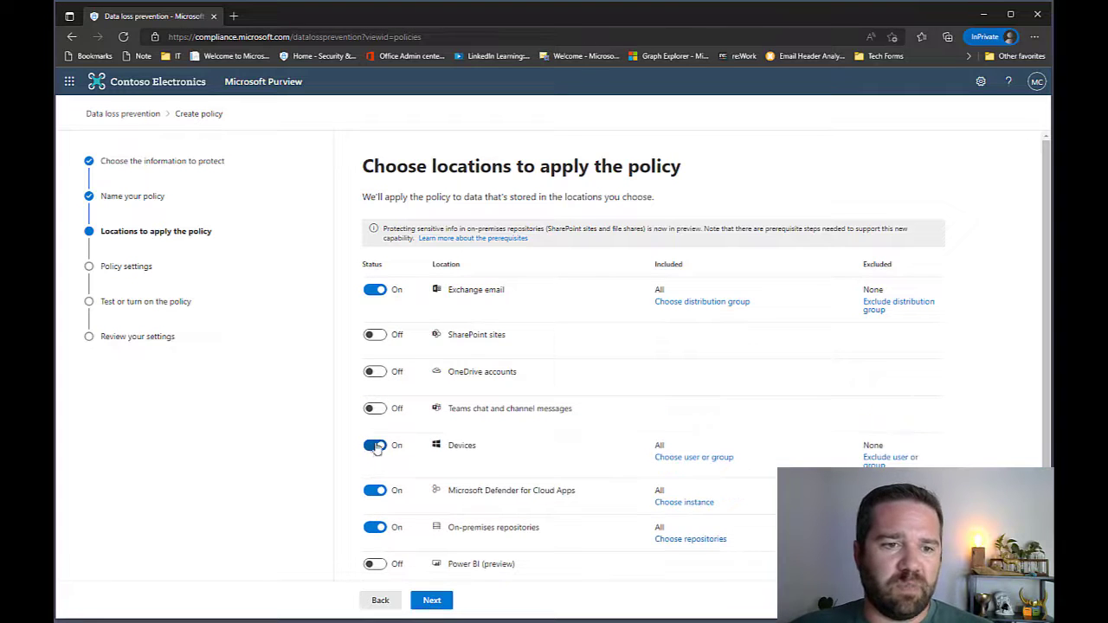
pyautogui.click(378, 487)
pyautogui.click(375, 521)
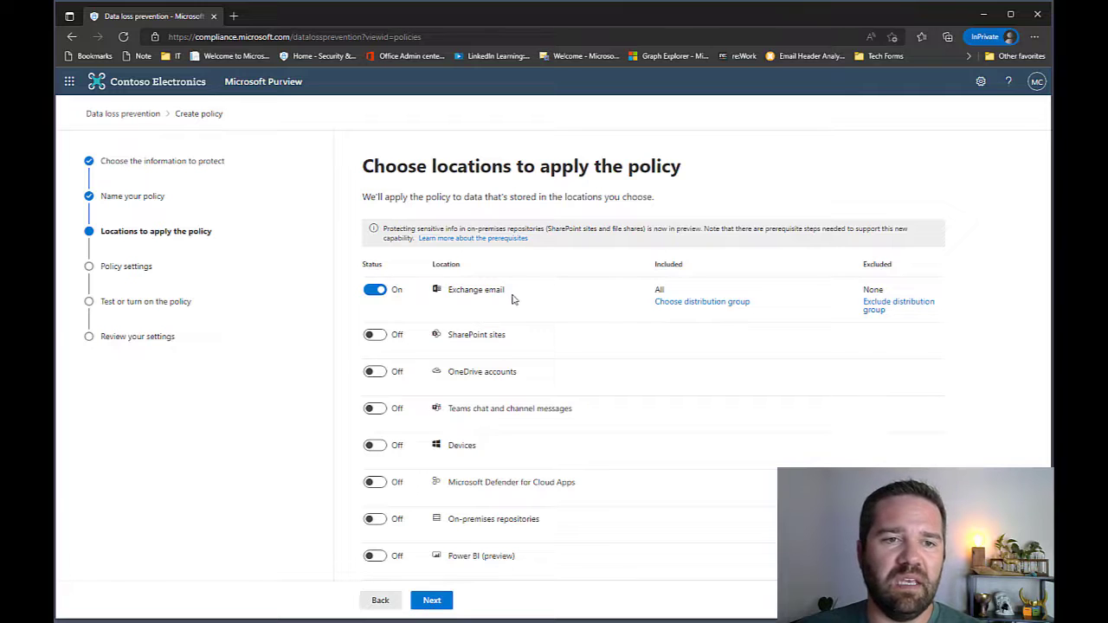
pyautogui.moveTo(511, 299); pyautogui.dragTo(451, 291)
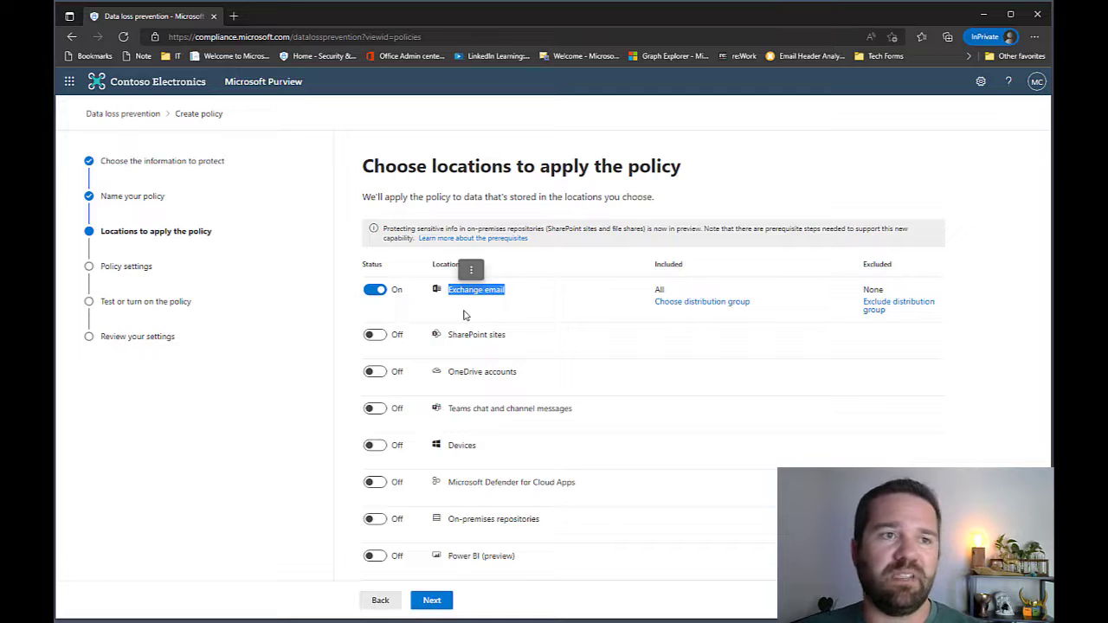
pyautogui.click(526, 315)
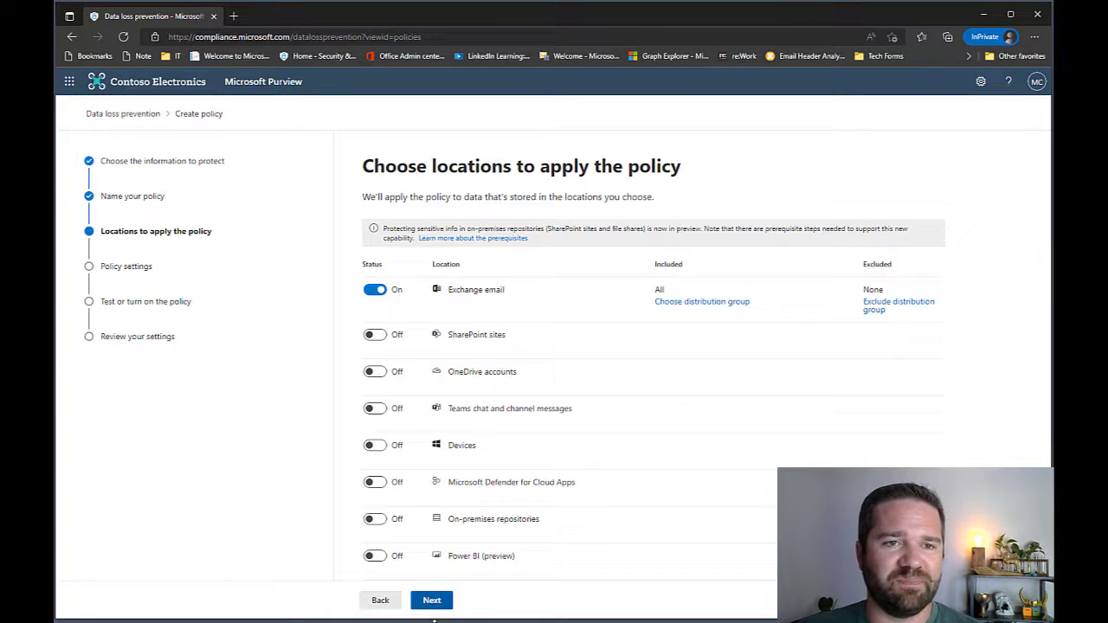
pyautogui.click(433, 608)
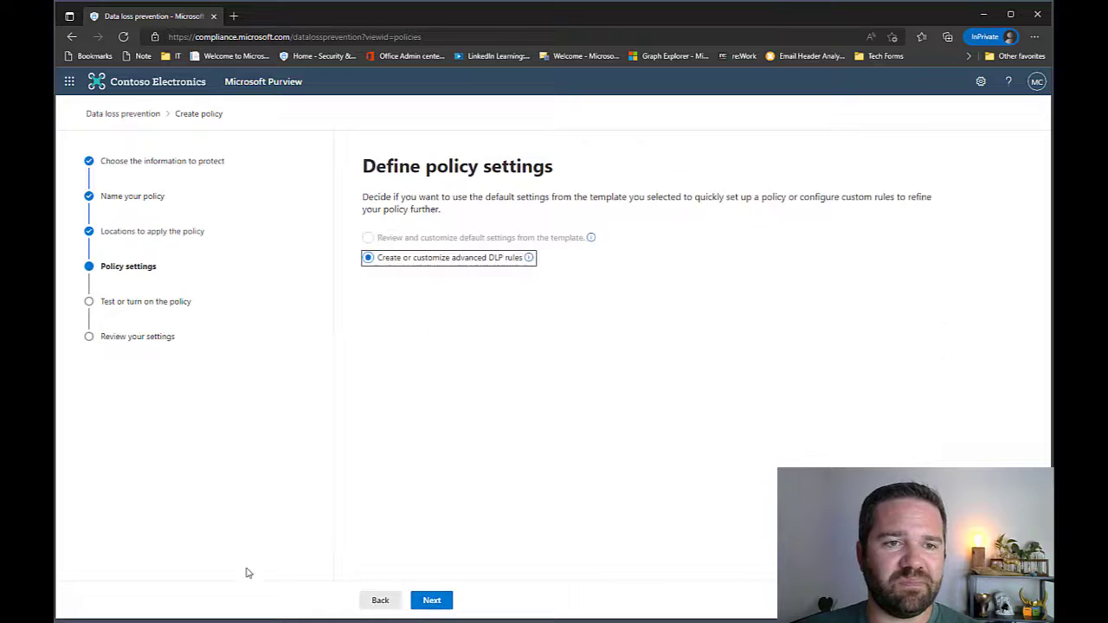
# Proceed with advanced DLP rules and create a rule named "C -EXO - Low Volume - Rule 1".
pyautogui.click(436, 609)
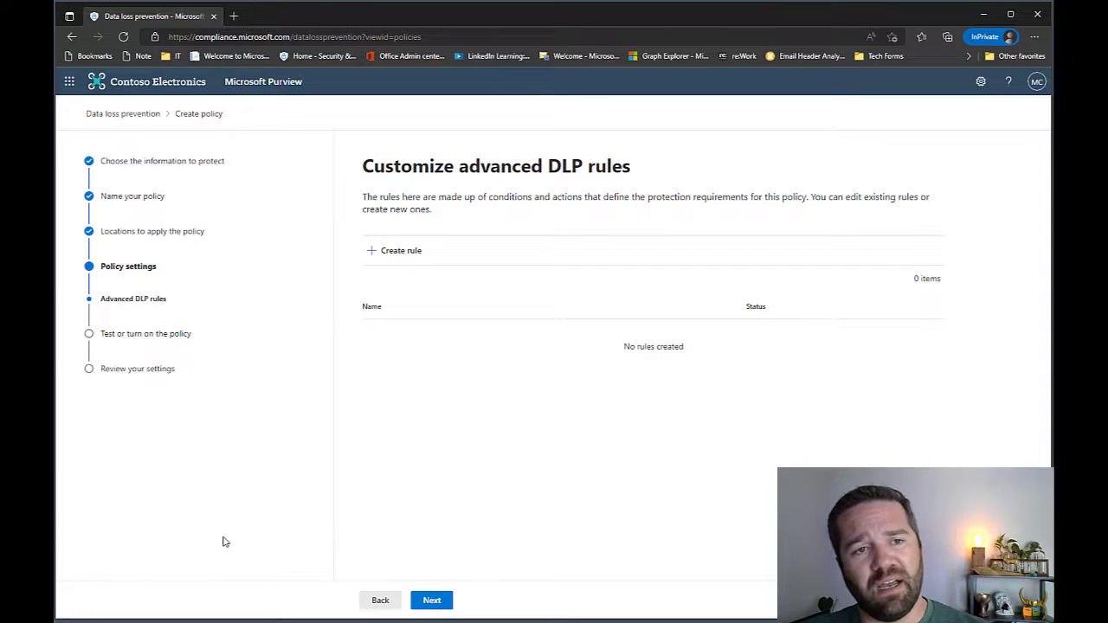
pyautogui.click(413, 254)
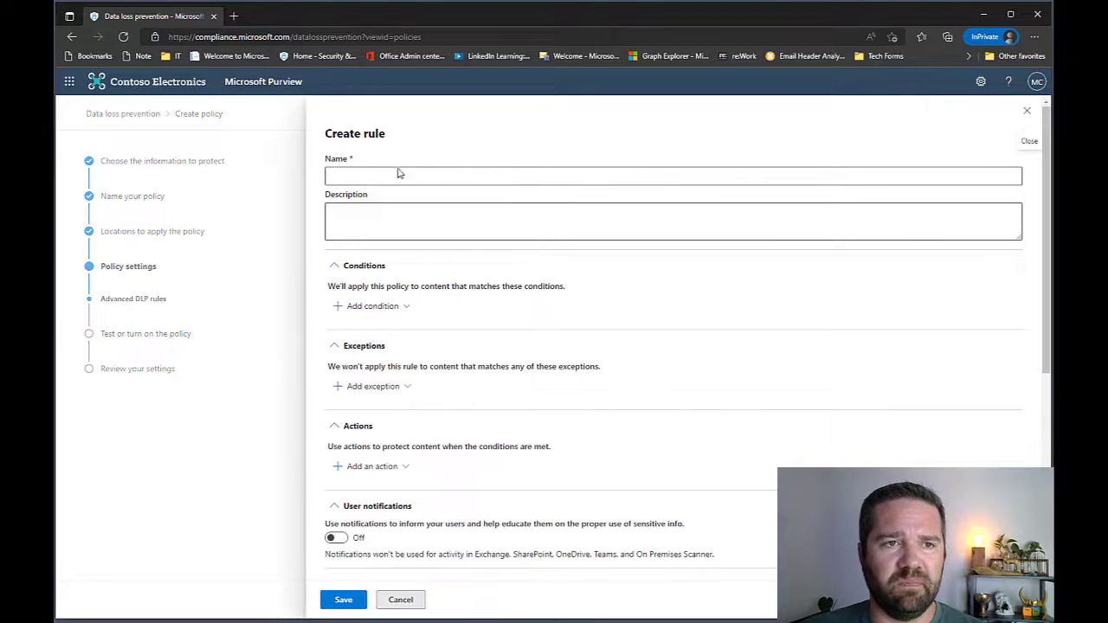
pyautogui.click(400, 176)
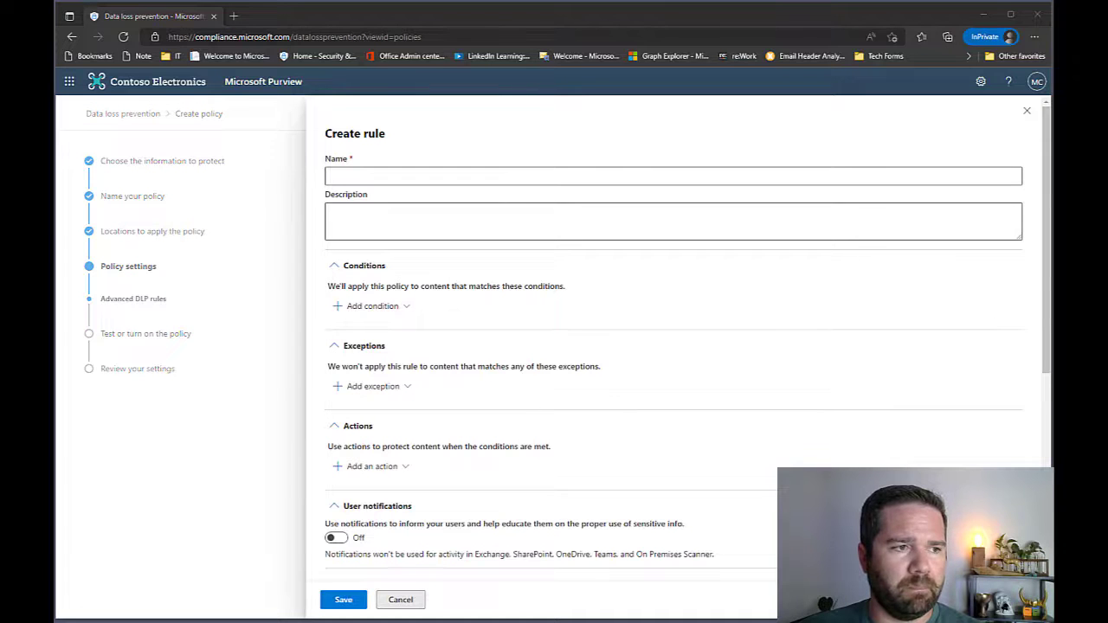
pyautogui.click(372, 175)
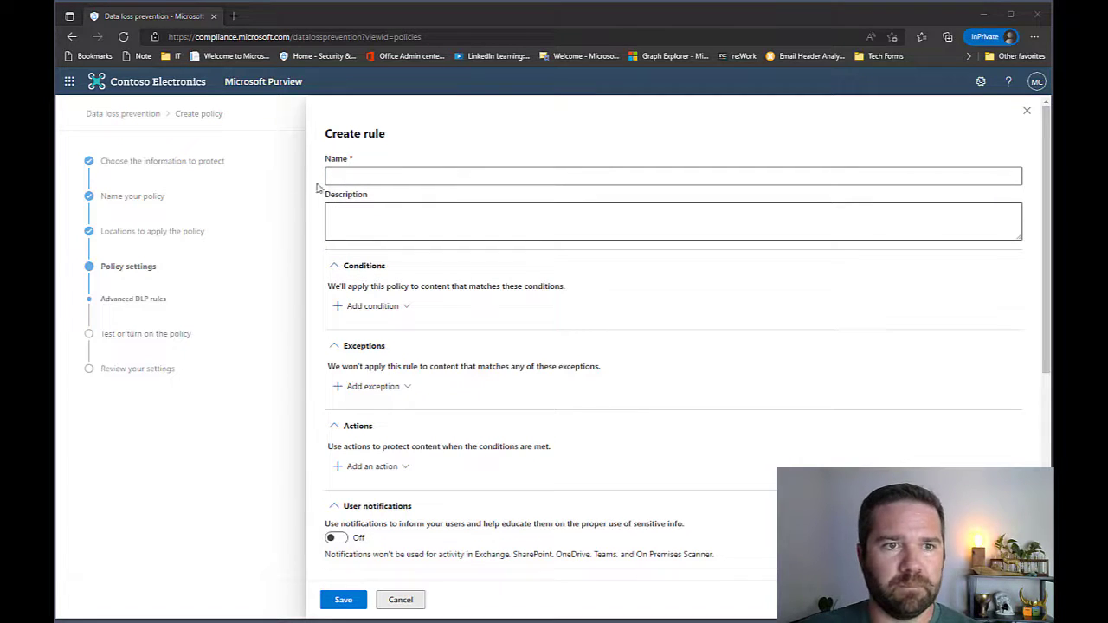
pyautogui.click(343, 177)
pyautogui.write('C -EXO - Low Volume - Rule 1')
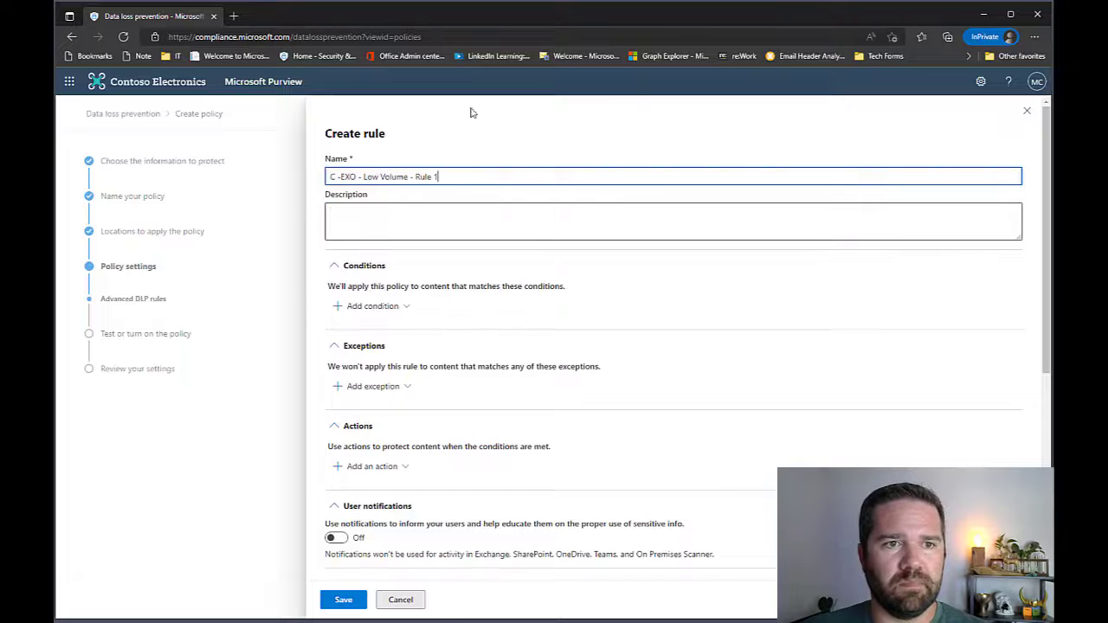
# Add the condition "Content is shared from Microsoft 365" and set it to "with people outside my organization".
pyautogui.click(390, 306)
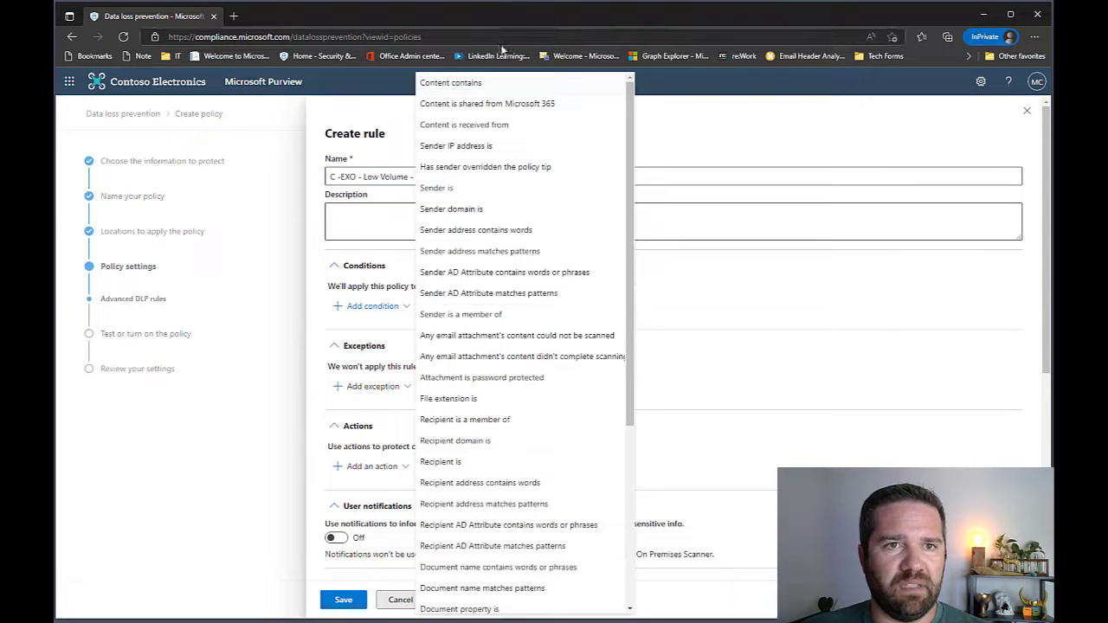
pyautogui.click(474, 105)
pyautogui.click(446, 365)
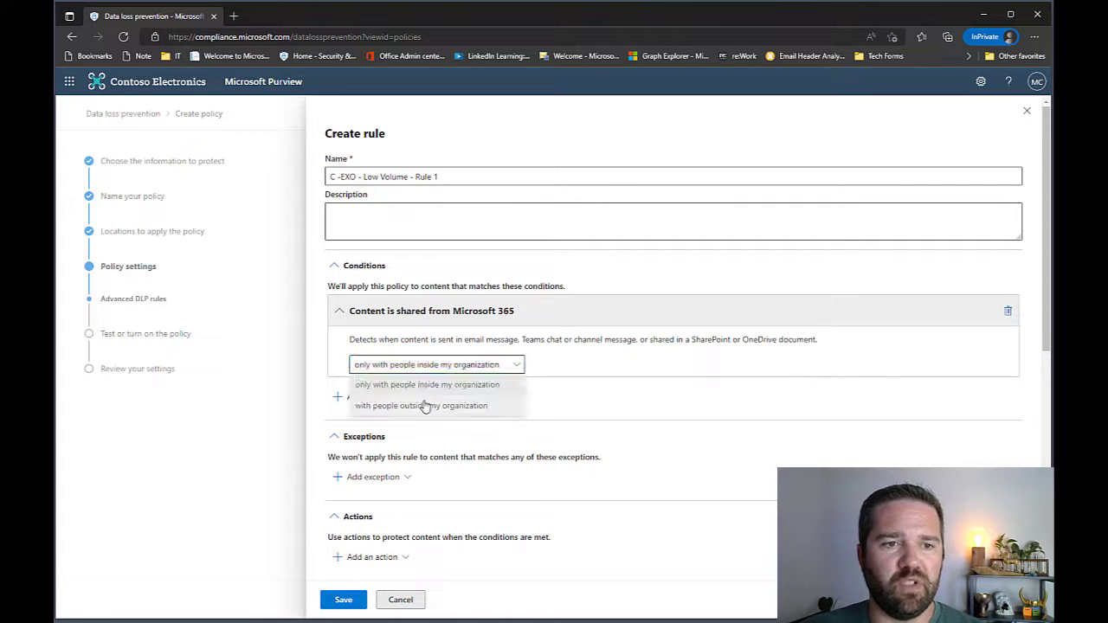
pyautogui.click(424, 406)
# Add a "Content contains" condition based on sensitive info types and select ABA Routing Number for it.
pyautogui.click(371, 422)
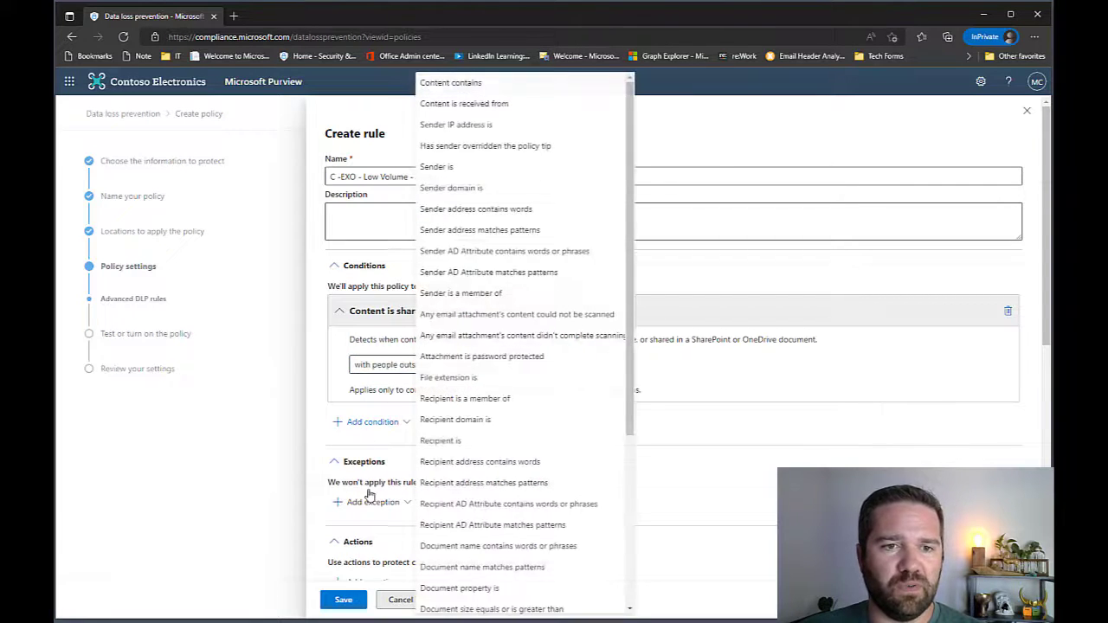
pyautogui.click(491, 83)
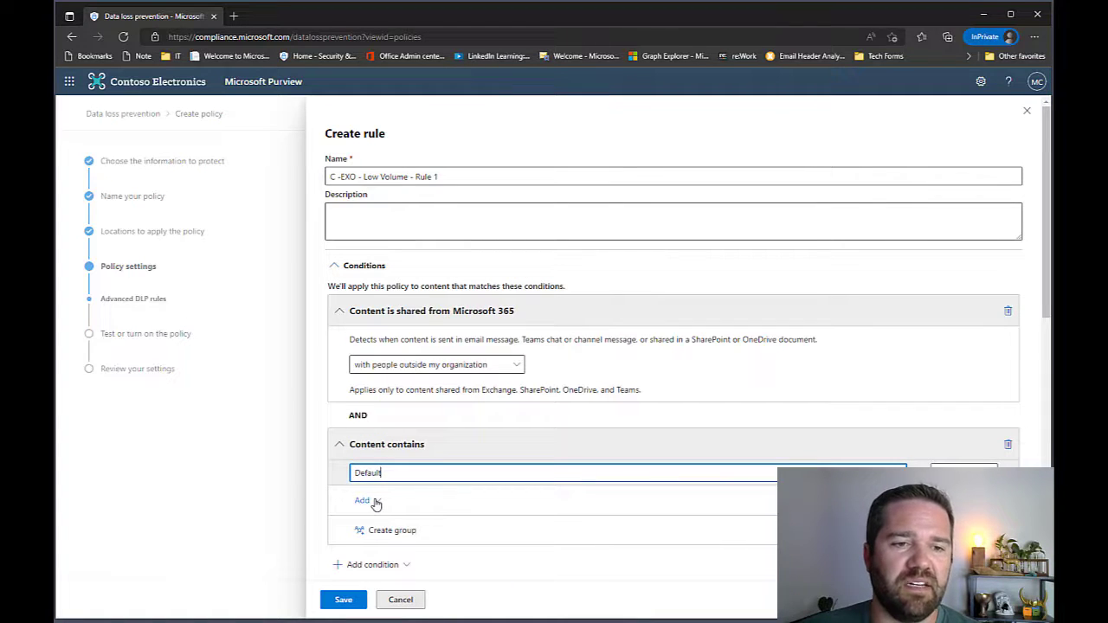
pyautogui.scroll(-1, 416, 519)
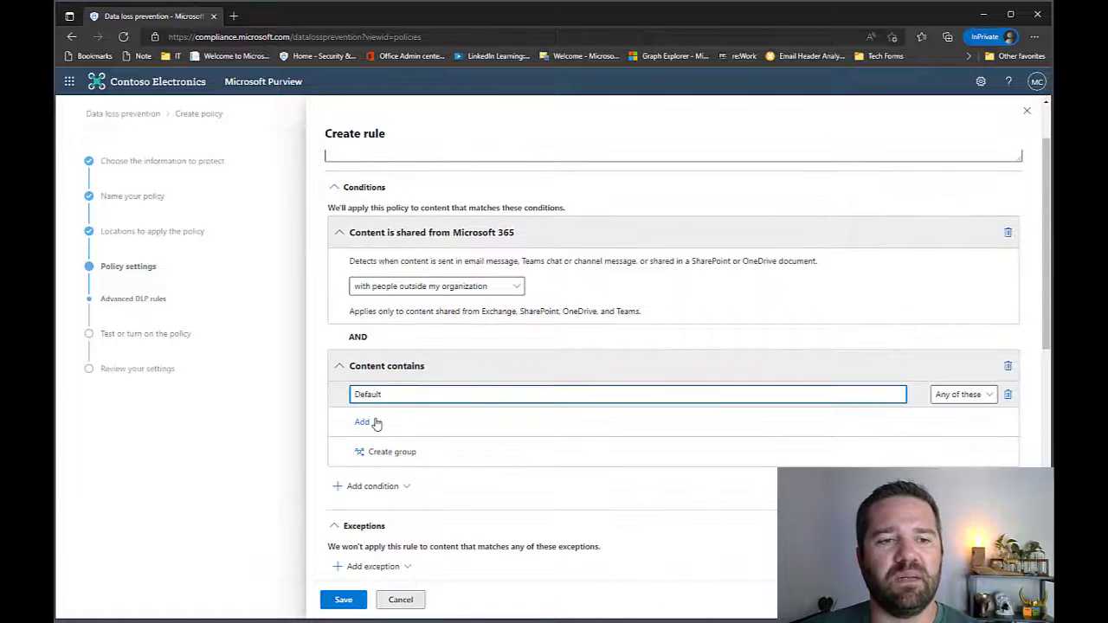
pyautogui.click(370, 422)
pyautogui.click(414, 445)
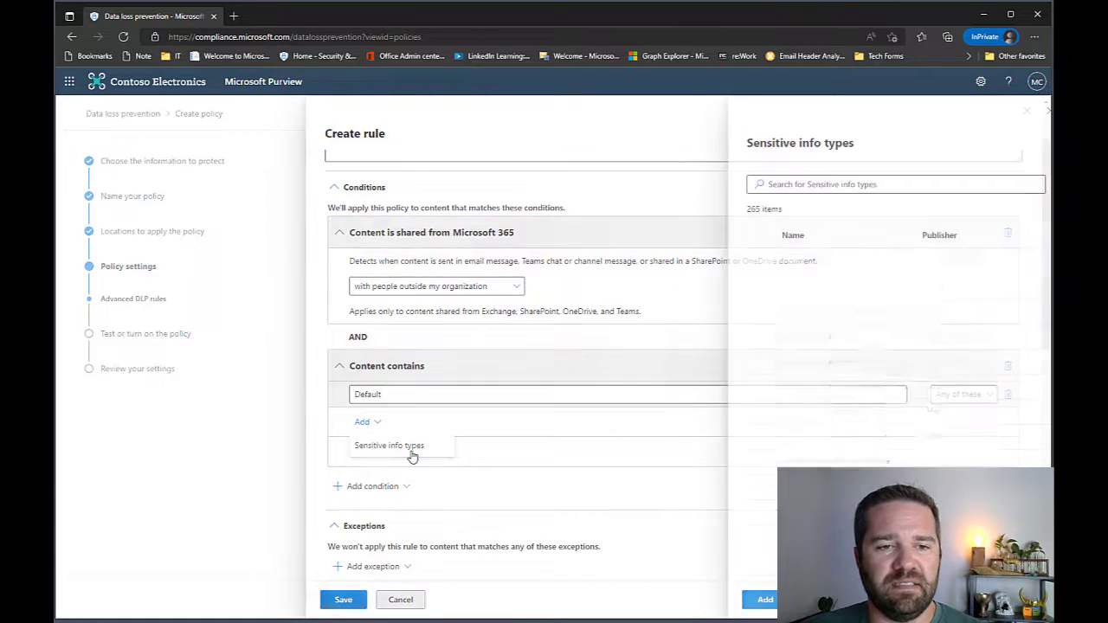
pyautogui.click(736, 260)
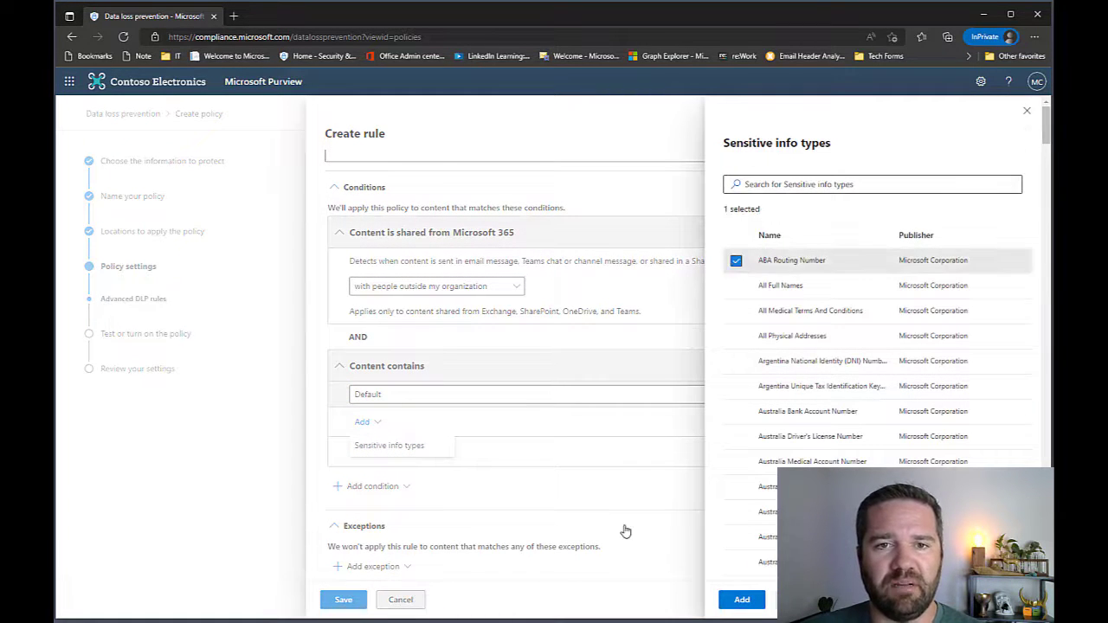
# Find the "u.s" info types and select U.S. / U.K. Passport, Bank Account, Driver's License, Individual Taxpayer Identification and Social Security Number (SSN).
pyautogui.click(786, 183)
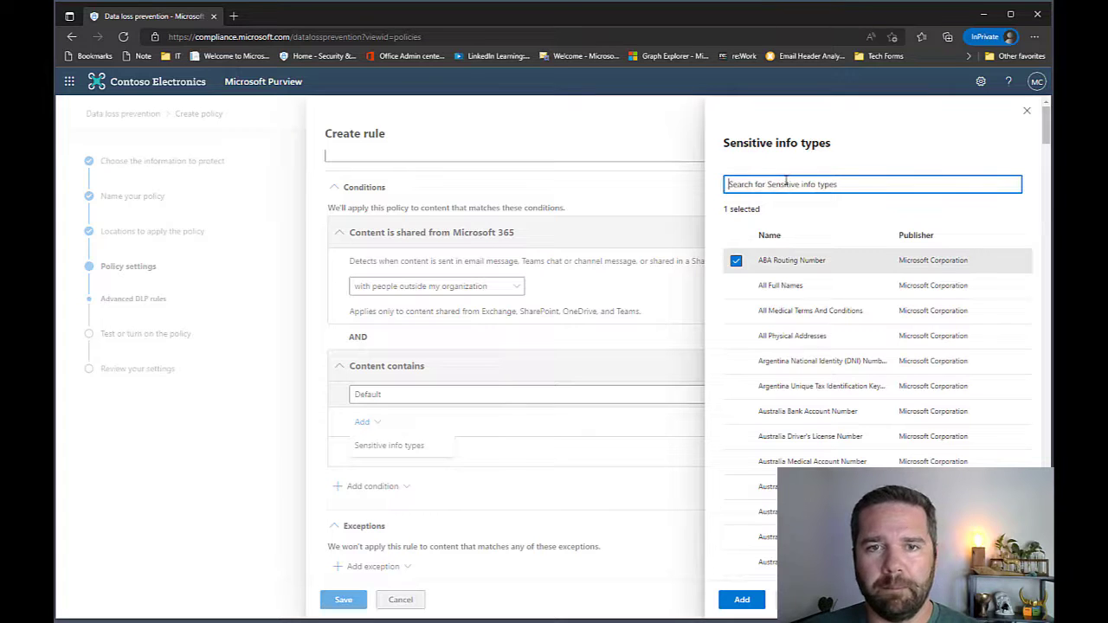
pyautogui.write('u.s')
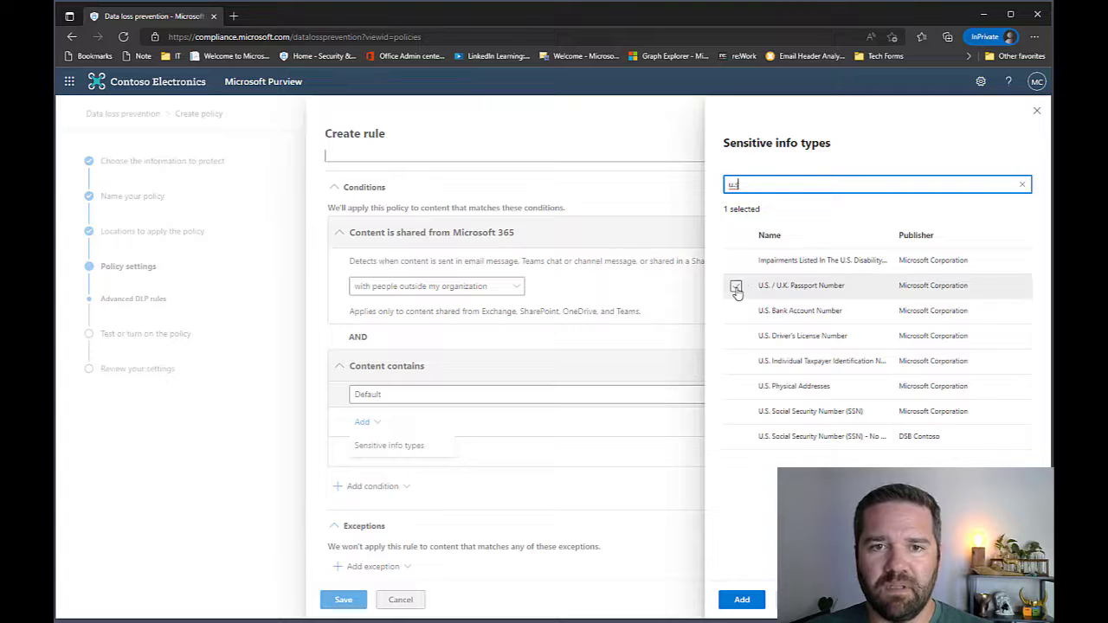
pyautogui.click(736, 286)
pyautogui.click(736, 310)
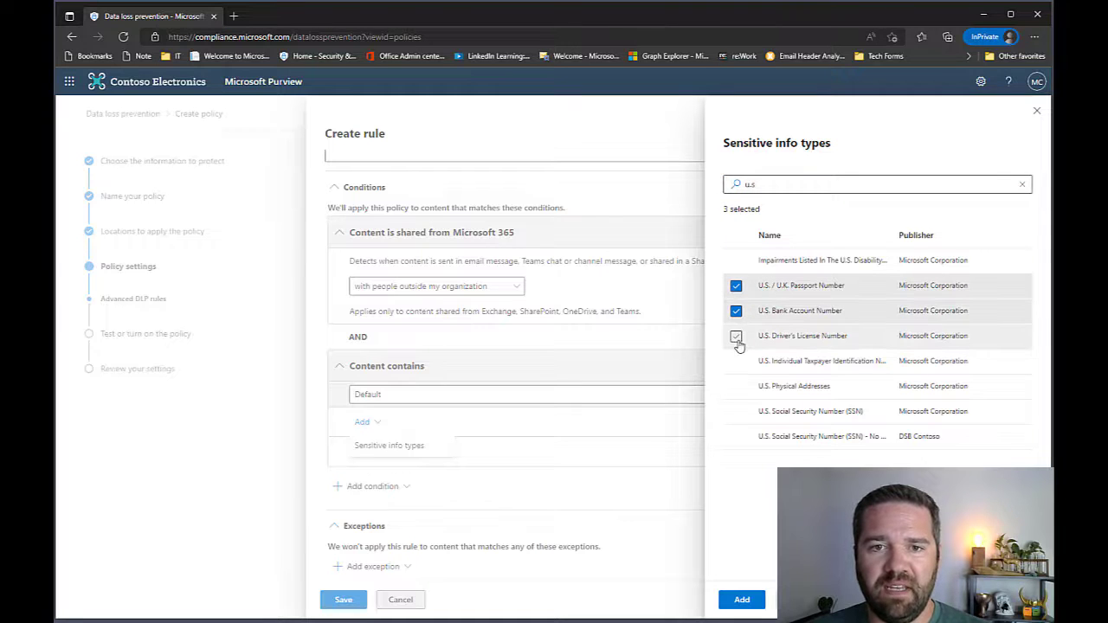
pyautogui.click(736, 337)
pyautogui.click(736, 412)
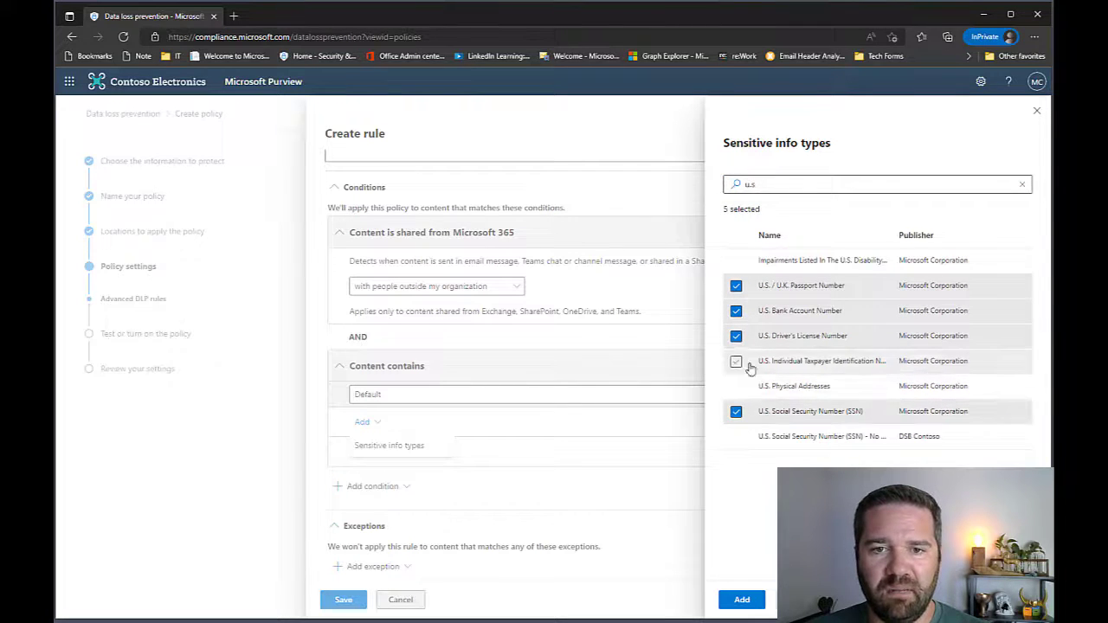
pyautogui.click(736, 362)
# Search for "credit", select Credit Card Number, and add all selected sensitive info types to the condition.
pyautogui.click(815, 184)
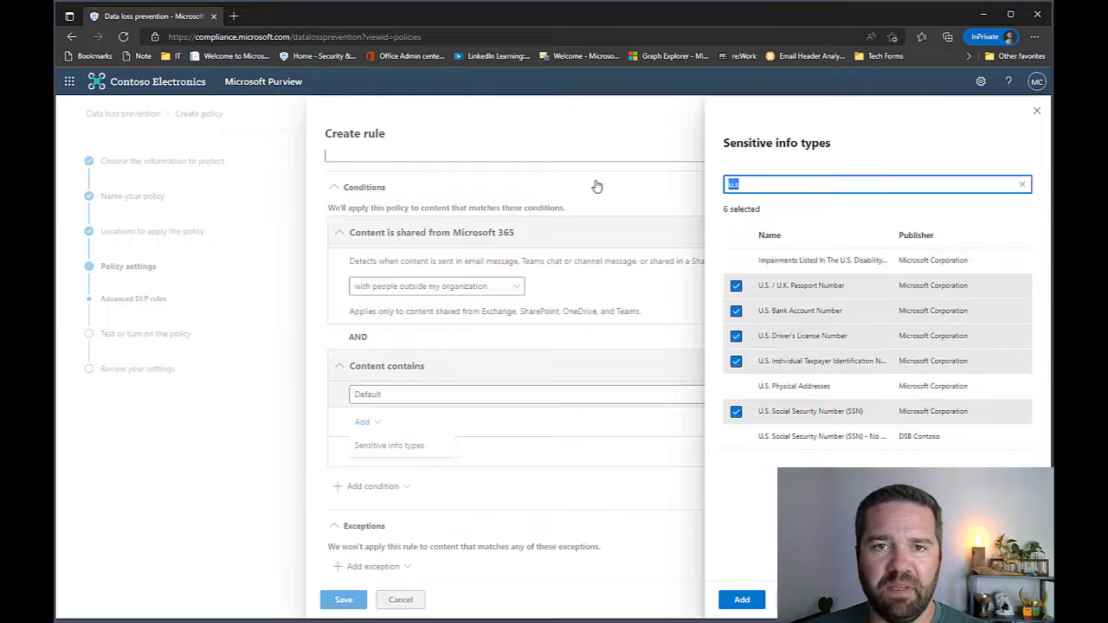
pyautogui.write('credi')
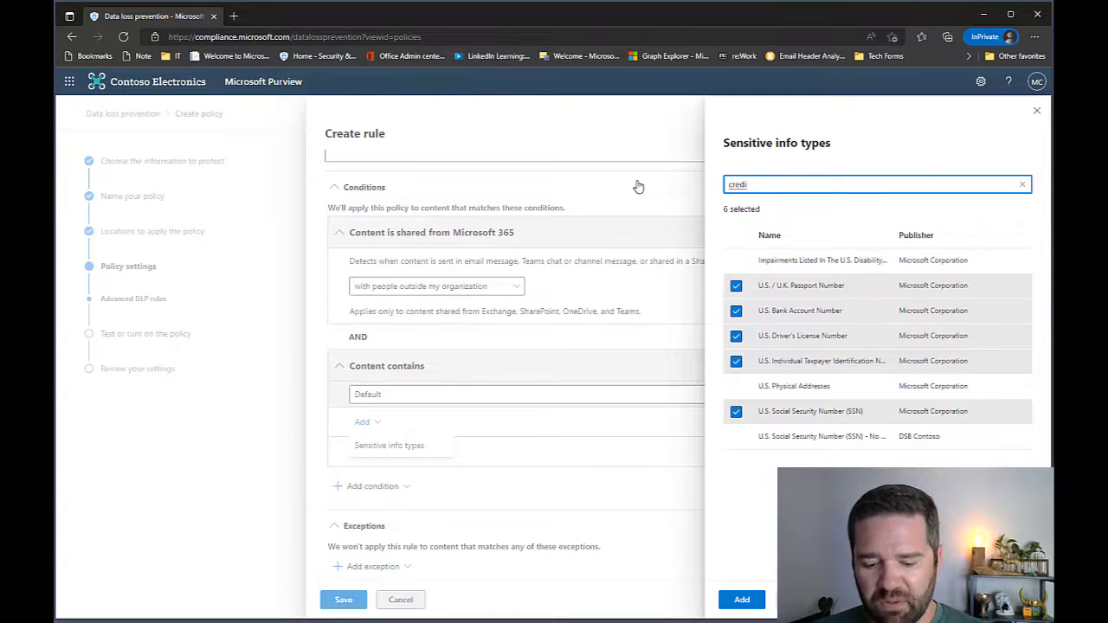
pyautogui.write('t')
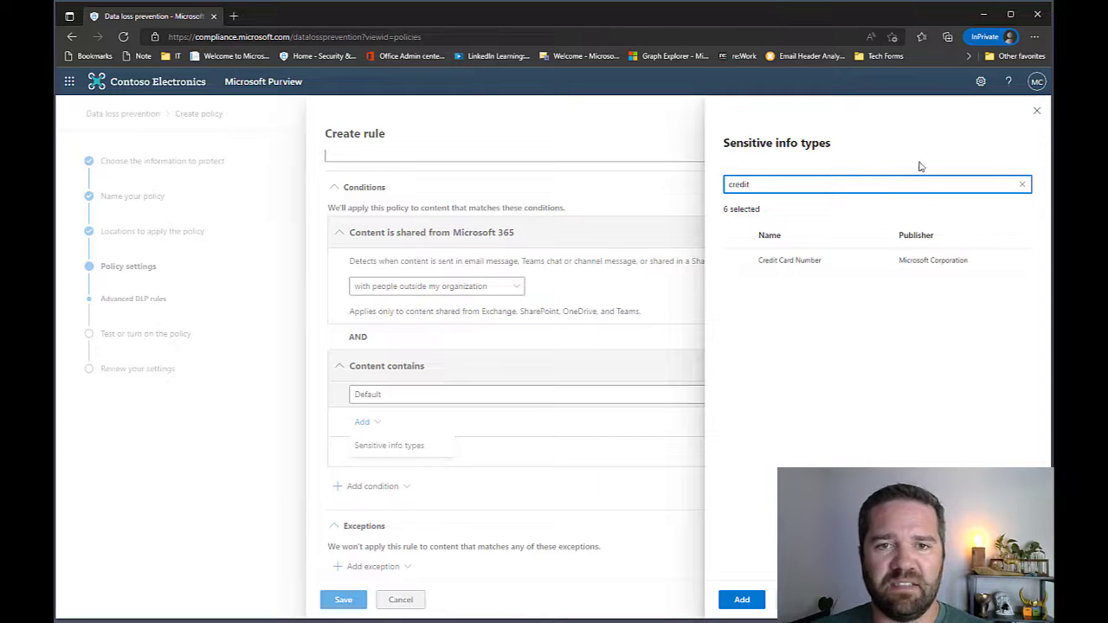
pyautogui.click(736, 262)
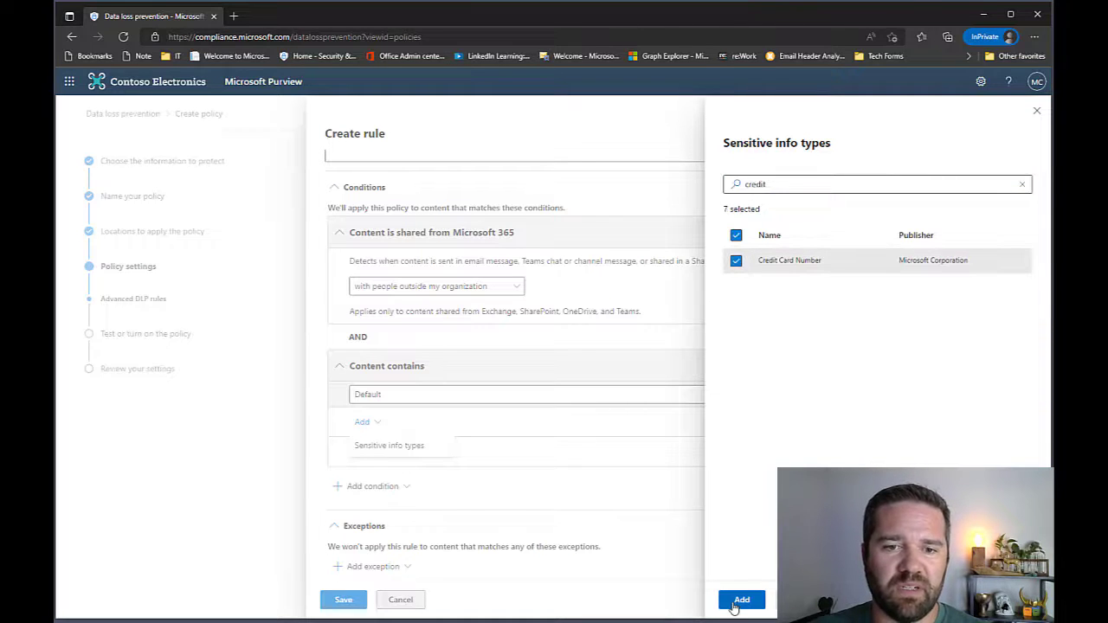
pyautogui.click(742, 599)
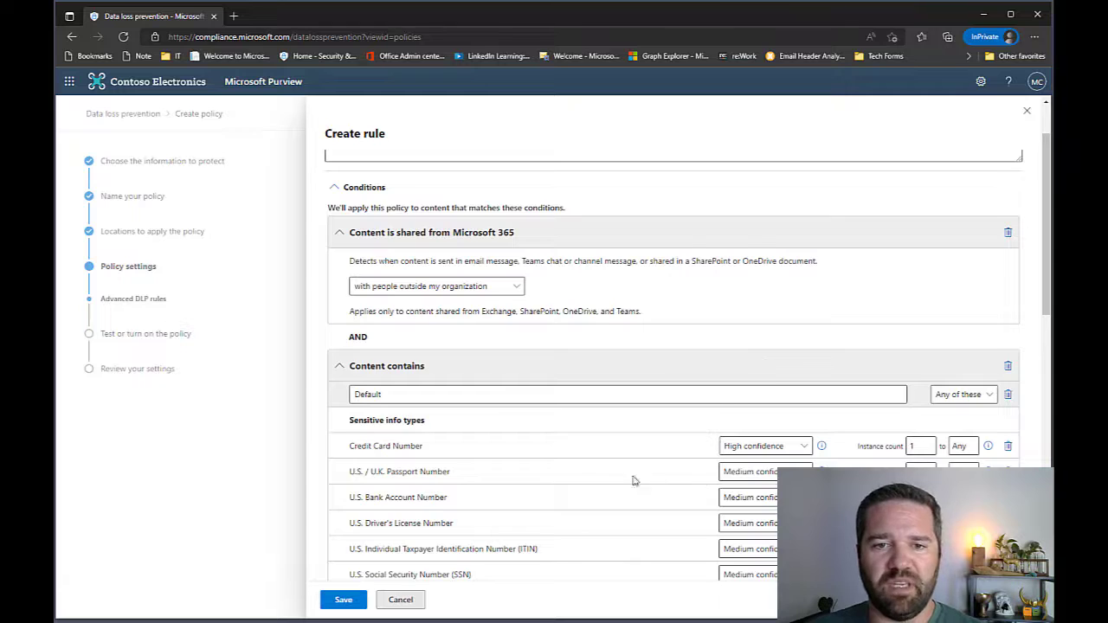
# Set the maximum instance count to 5 for each sensitive info type in the "Content contains" condition.
pyautogui.scroll(-1, 633, 480)
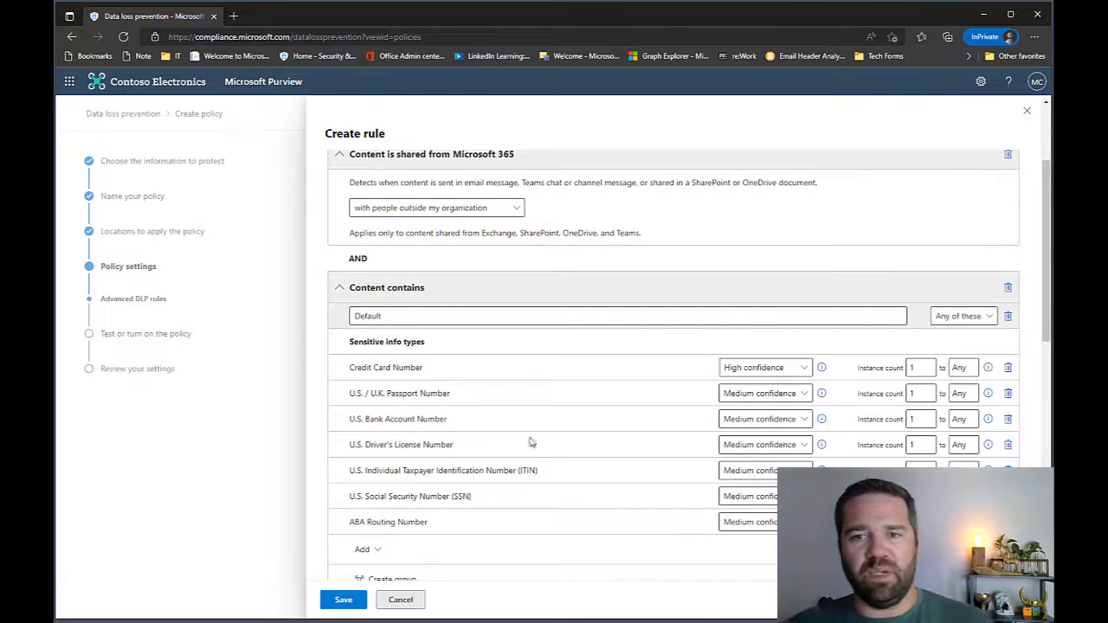
pyautogui.doubleClick(968, 367)
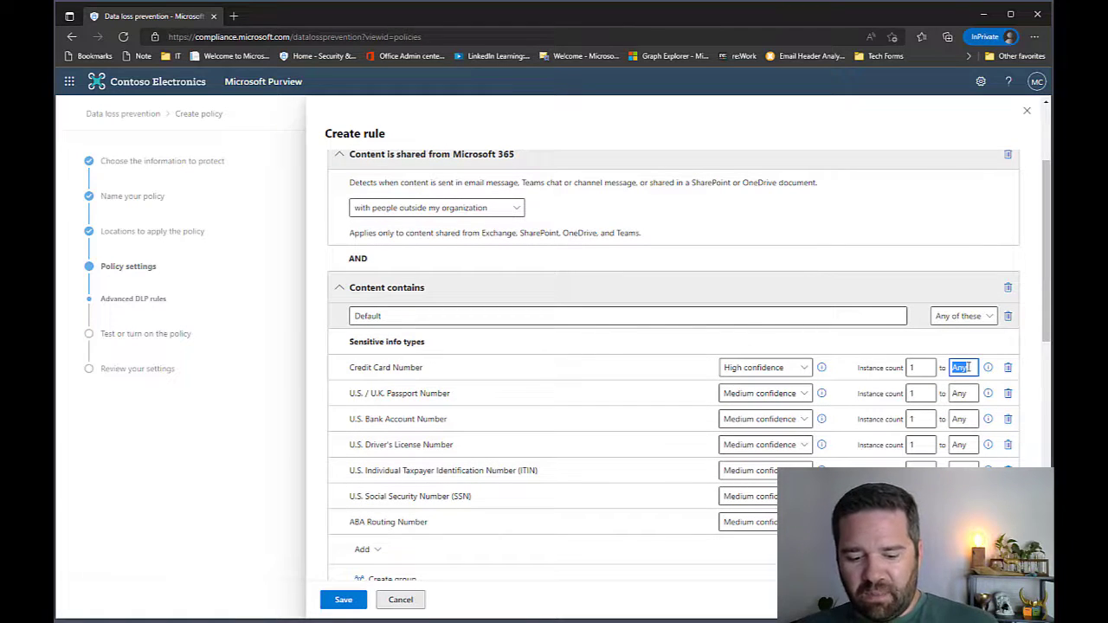
pyautogui.write('5')
pyautogui.doubleClick(961, 393)
pyautogui.write('5')
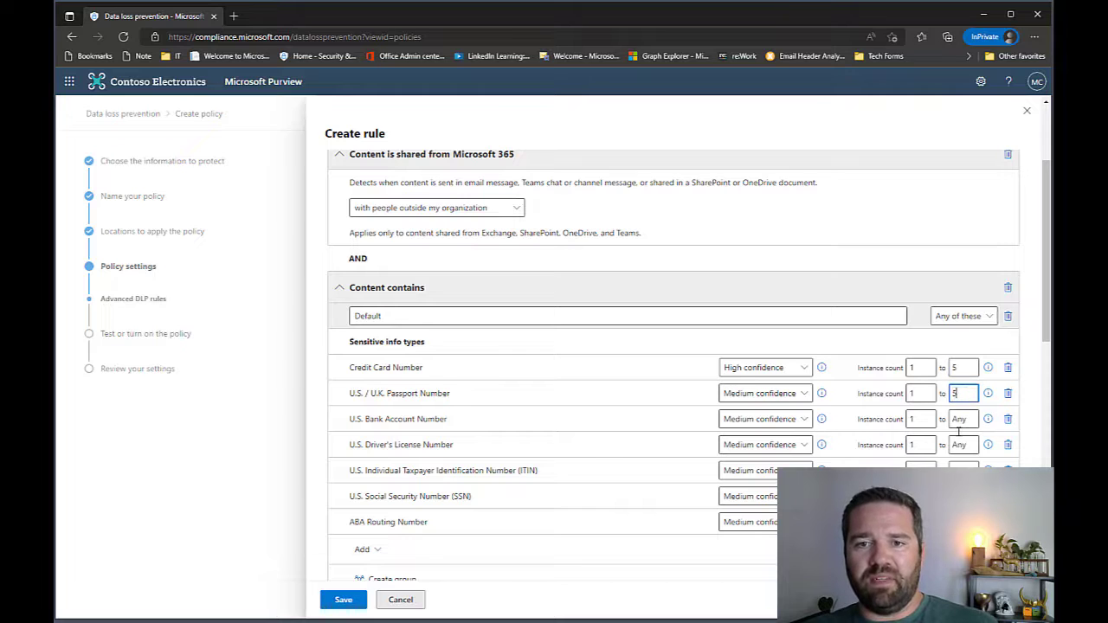
pyautogui.click(958, 419)
pyautogui.write('5')
pyautogui.click(958, 445)
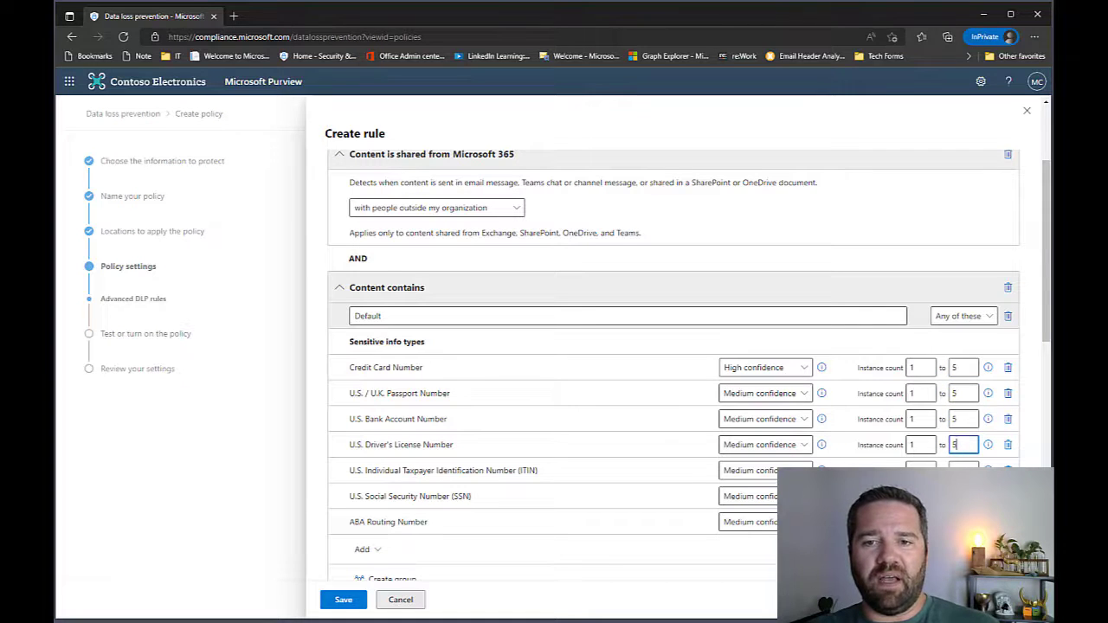
pyautogui.doubleClick(959, 470)
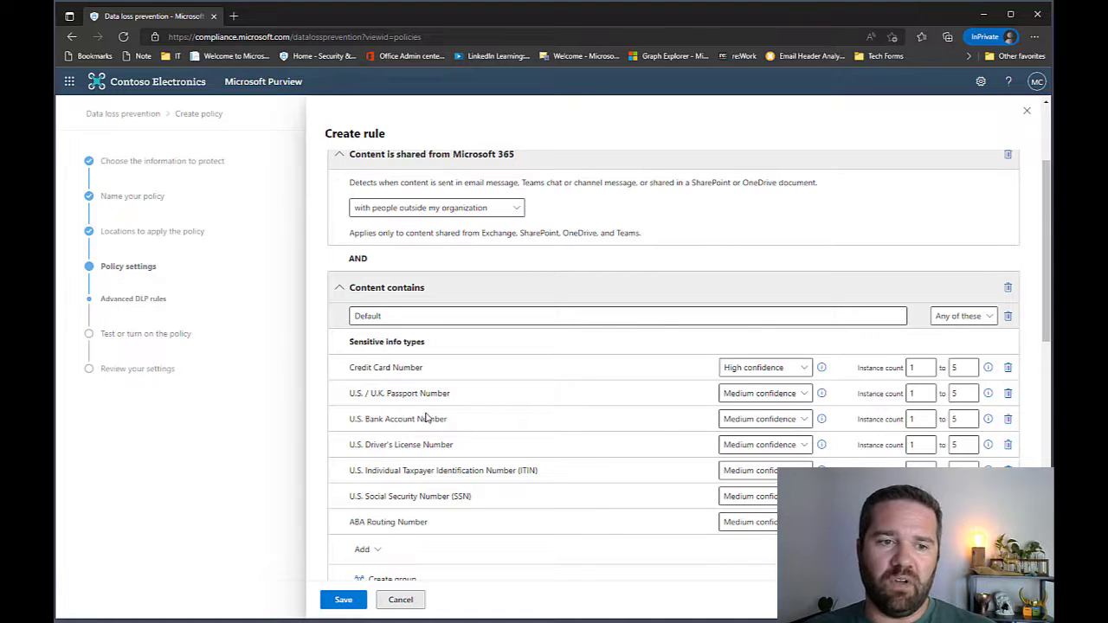
# Turn on user notifications for the rule and notify users in Office 365 service with a policy tip.
pyautogui.scroll(-4, 514, 537)
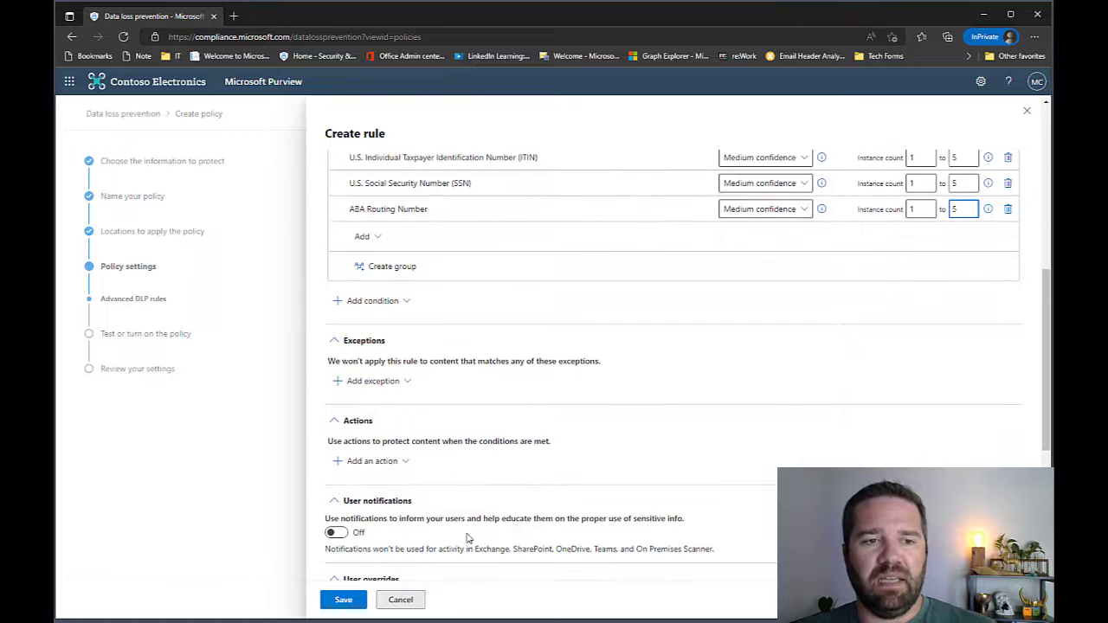
pyautogui.scroll(-1, 468, 539)
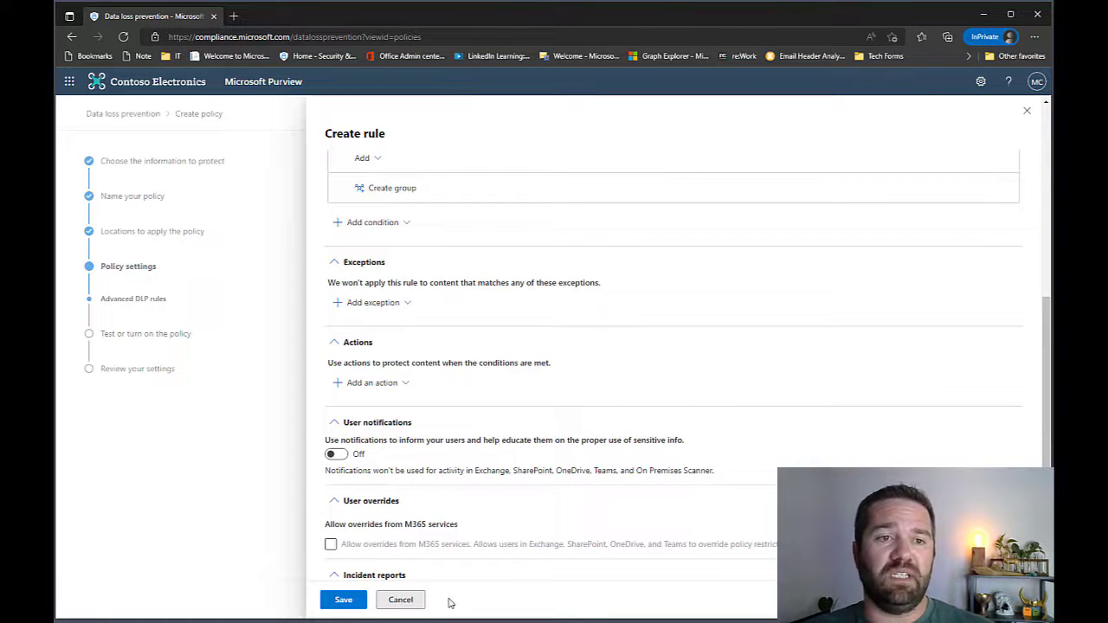
pyautogui.click(335, 454)
pyautogui.click(403, 514)
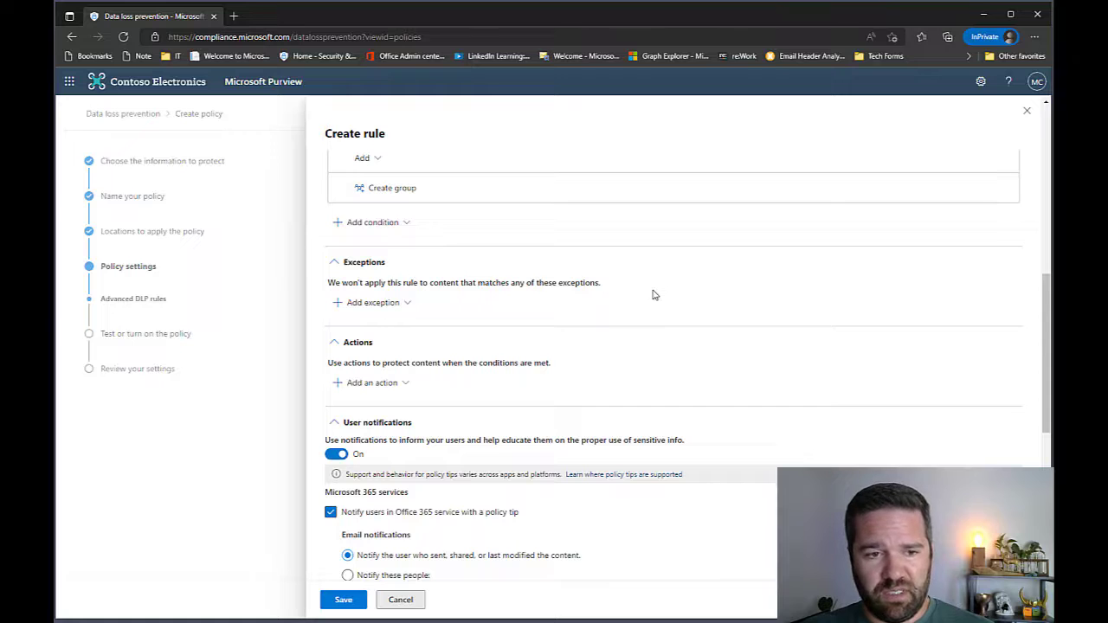
pyautogui.scroll(-3, 524, 470)
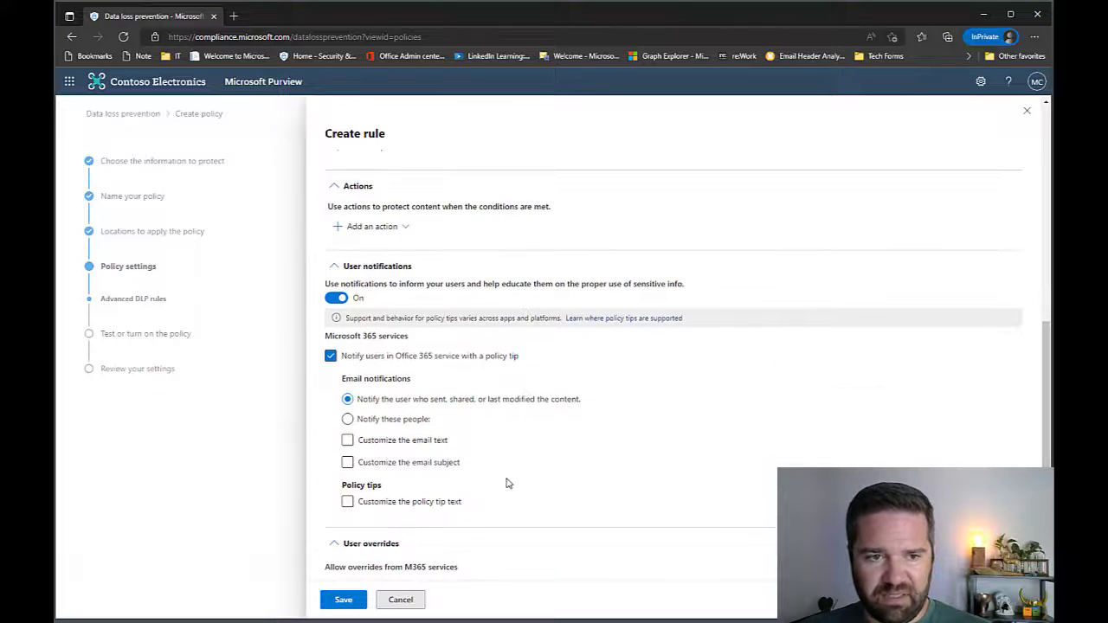
# Customize the policy tip text to say Microsoft detected sensitive data and to request security precautions when sharing outside the organization or removal of the data.
pyautogui.click(365, 508)
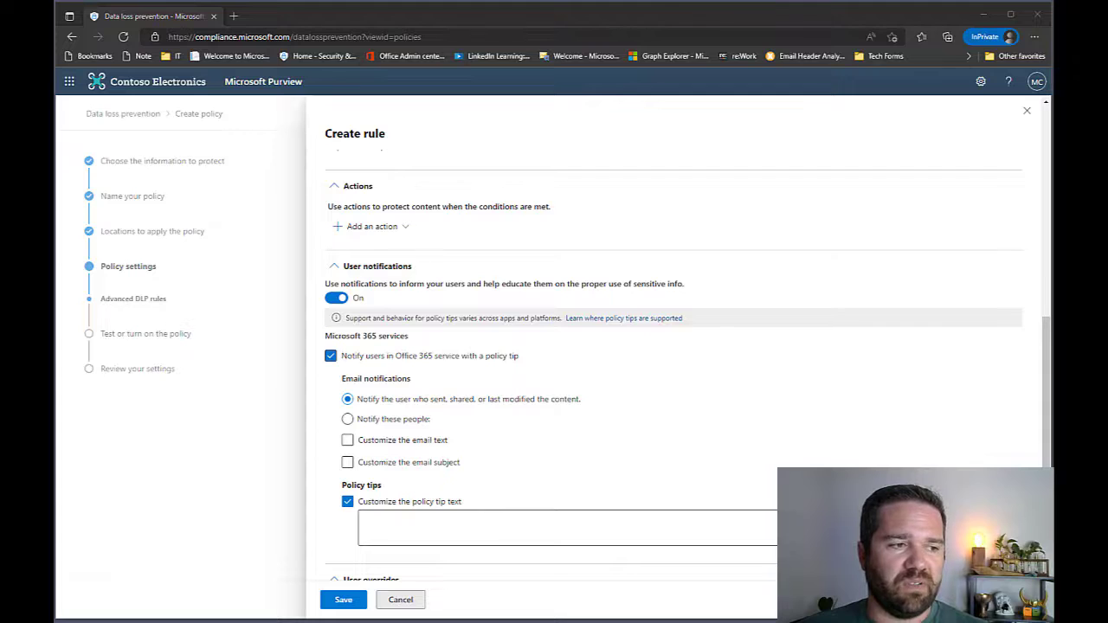
pyautogui.click(430, 513)
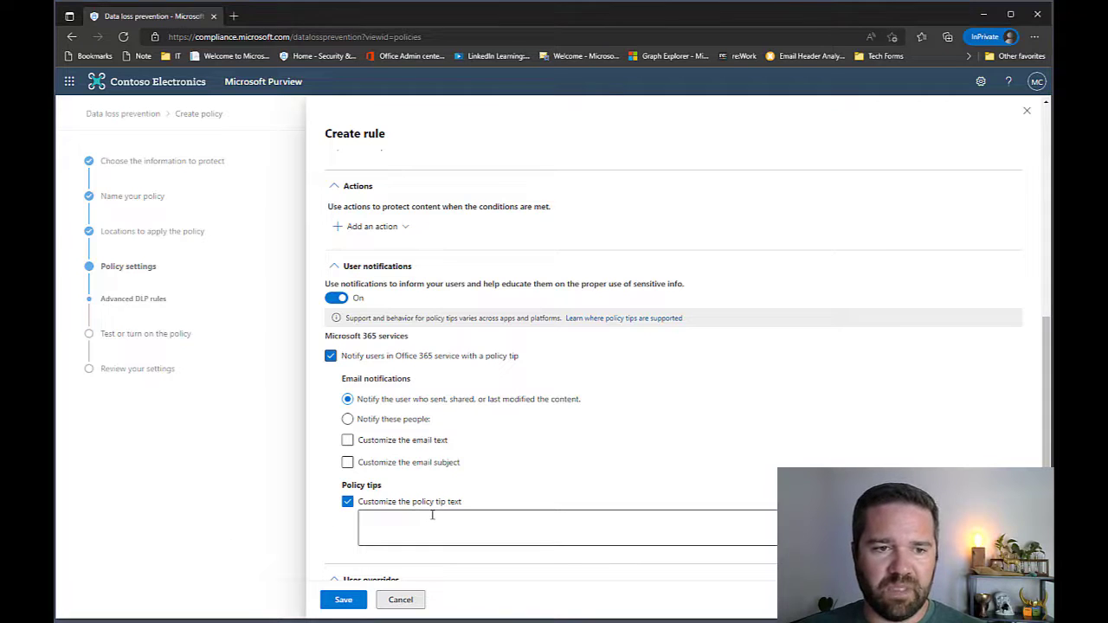
pyautogui.write('Microsoft has detected sensitive data in this message. Please take the appropriate security precautions while sharing the message.')
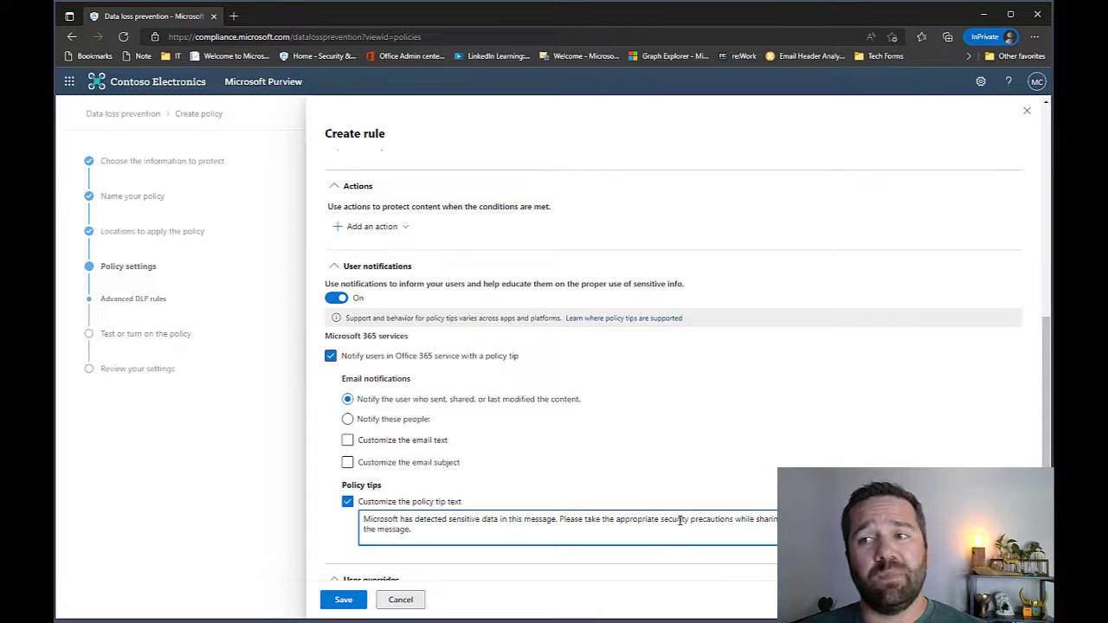
# Customize the notification email text by pasting the prepared sensitive data message with the %%MatchedConditions%% and %%ContentURL%% tokens.
pyautogui.click(394, 441)
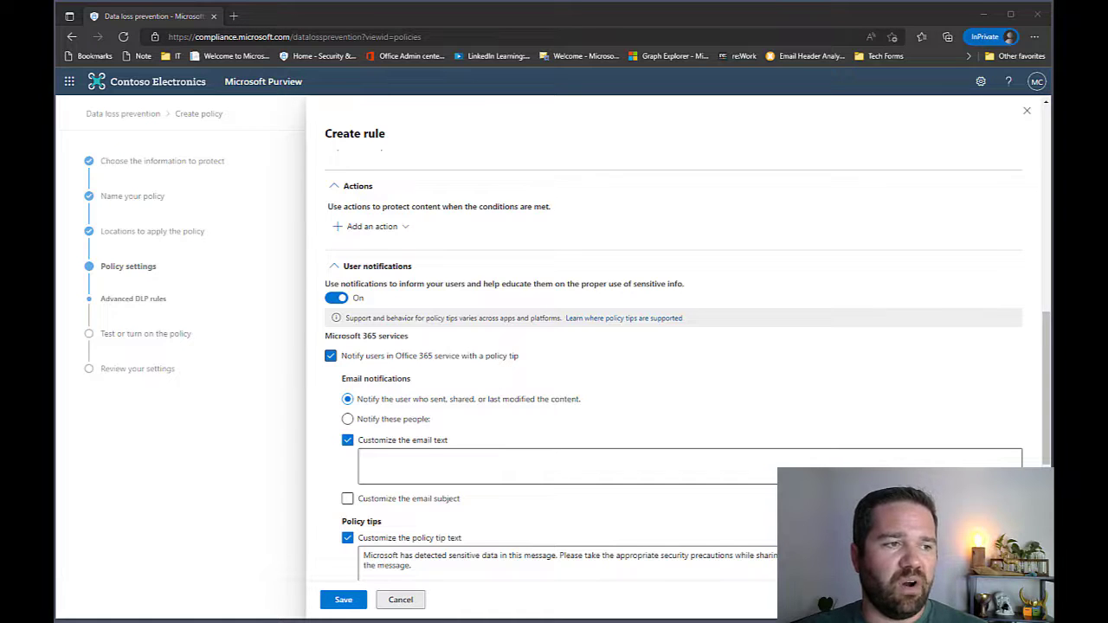
pyautogui.click(484, 461)
pyautogui.click(423, 464)
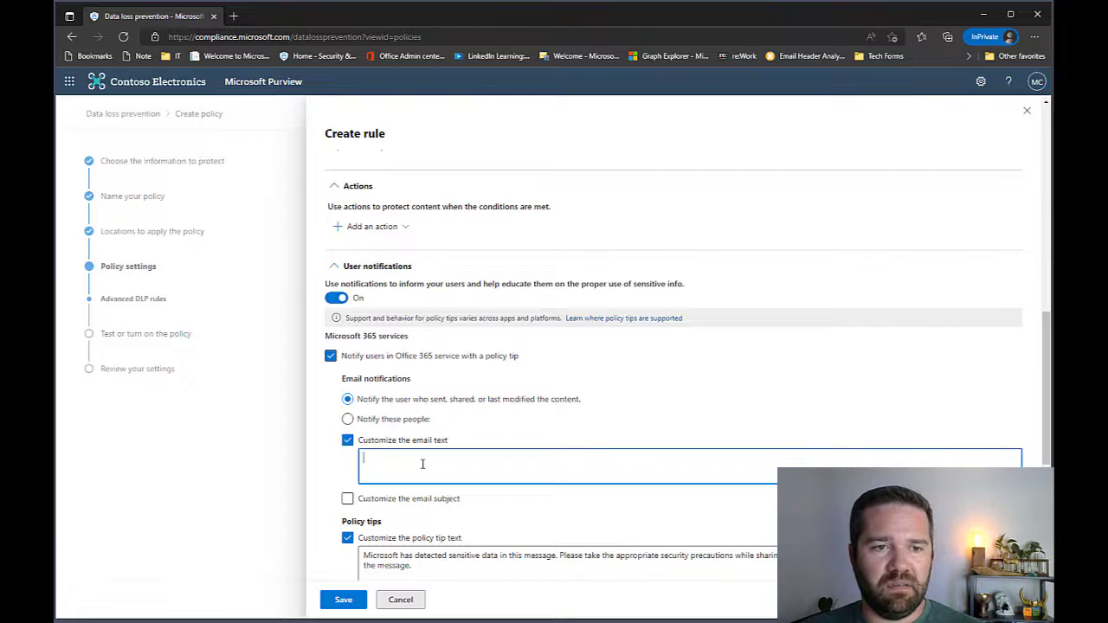
pyautogui.hotkey('ctrl', 'v')
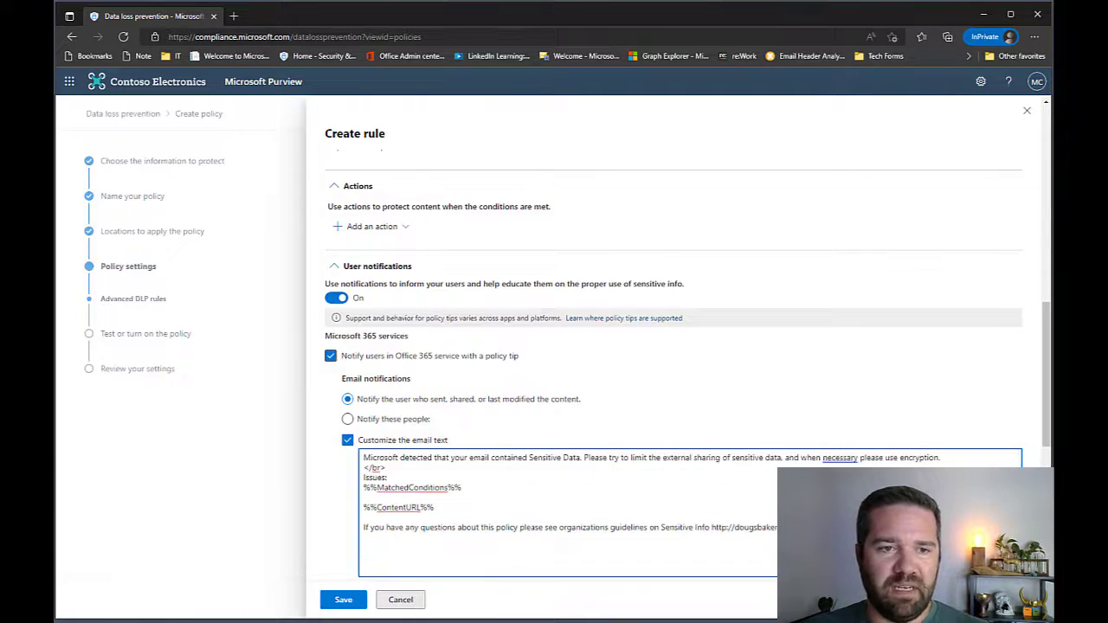
# Insert "- No Action was taken." after "Sensitive Data" in the first sentence of the custom email text.
pyautogui.scroll(3, 633, 534)
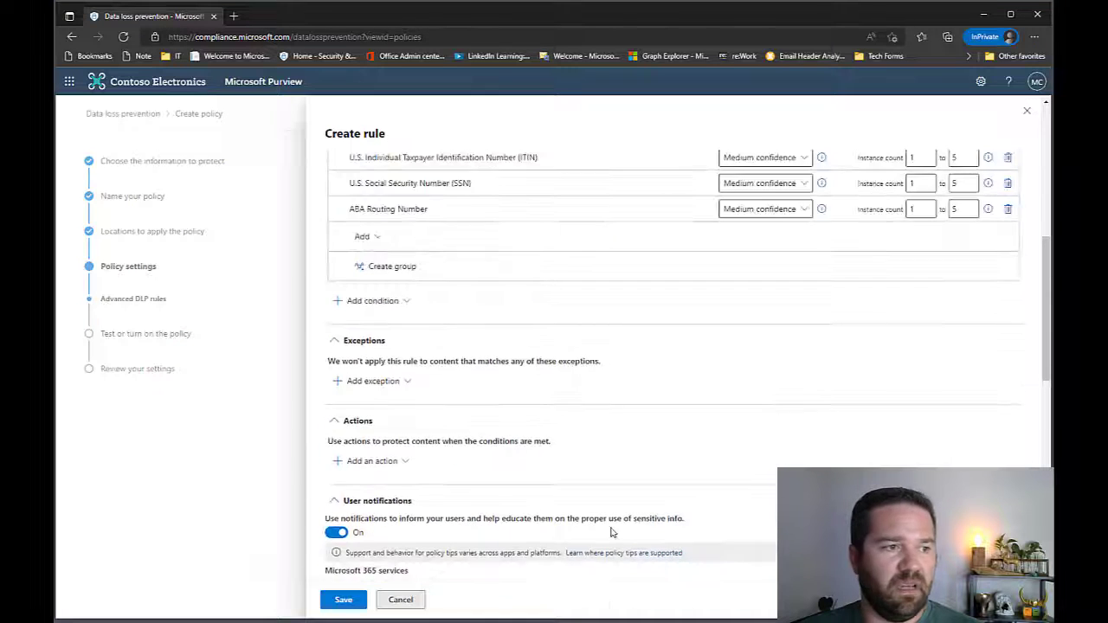
pyautogui.scroll(-2, 612, 532)
pyautogui.scroll(-3, 437, 511)
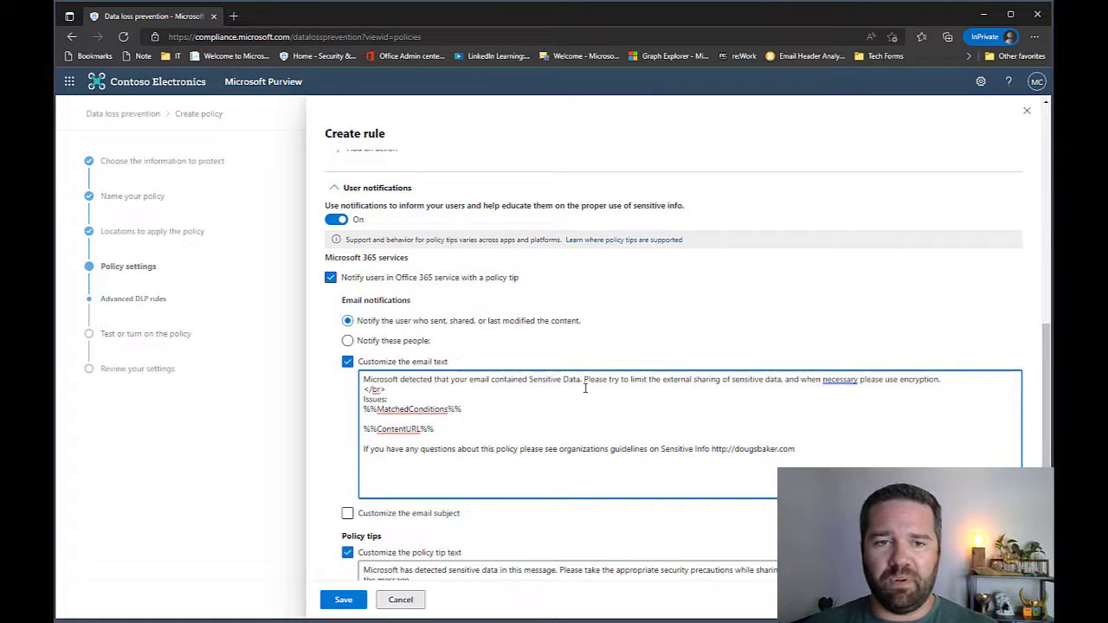
pyautogui.write('- ')
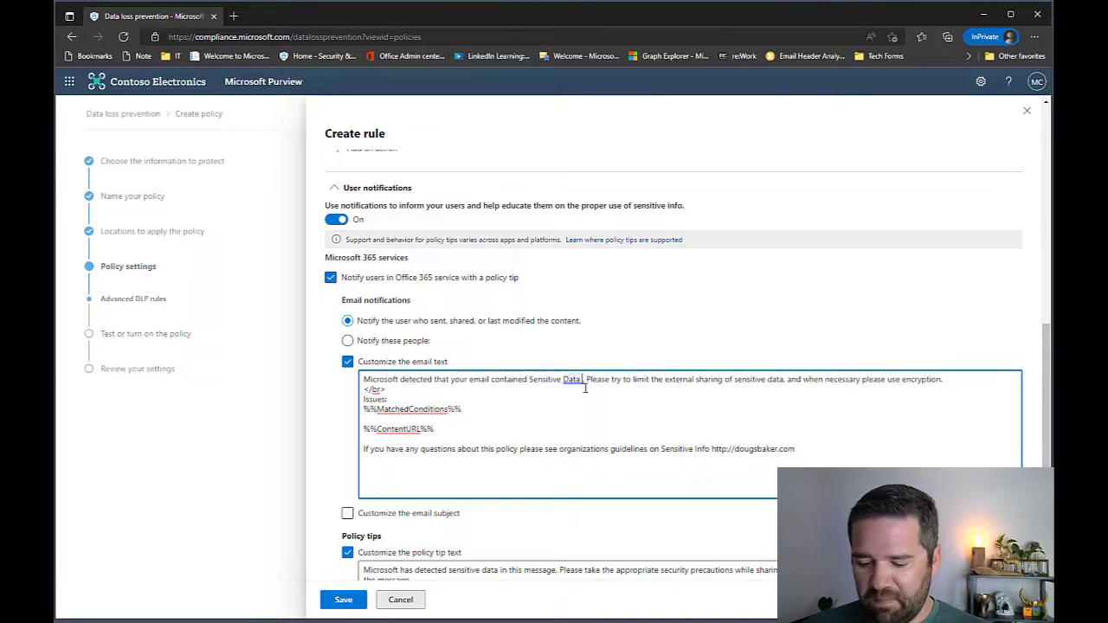
pyautogui.write('No Action wa')
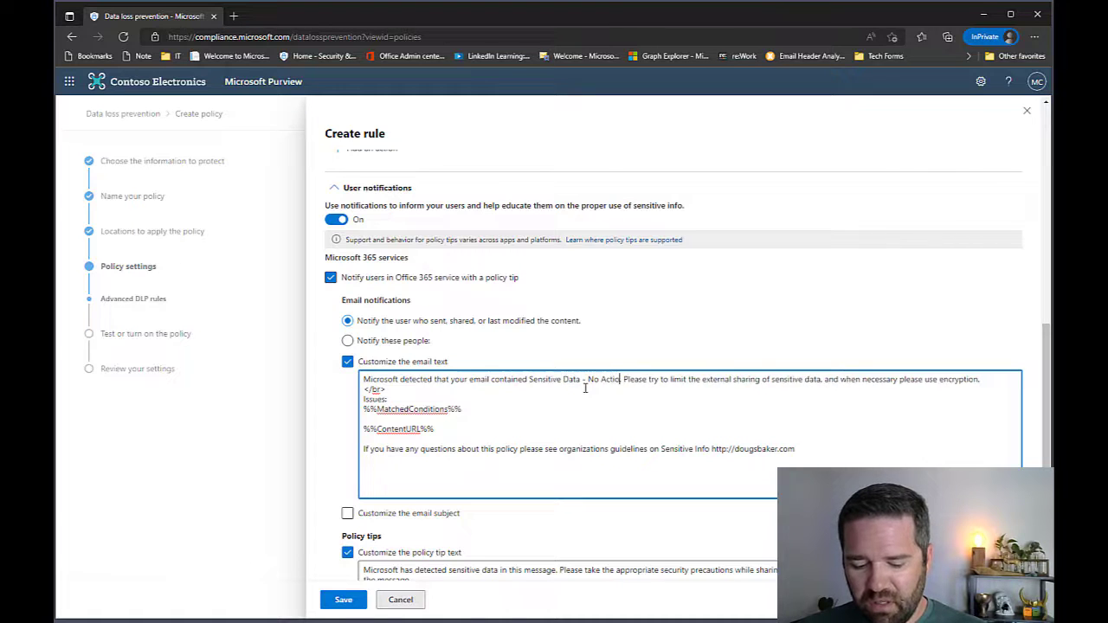
pyautogui.write('s taken.')
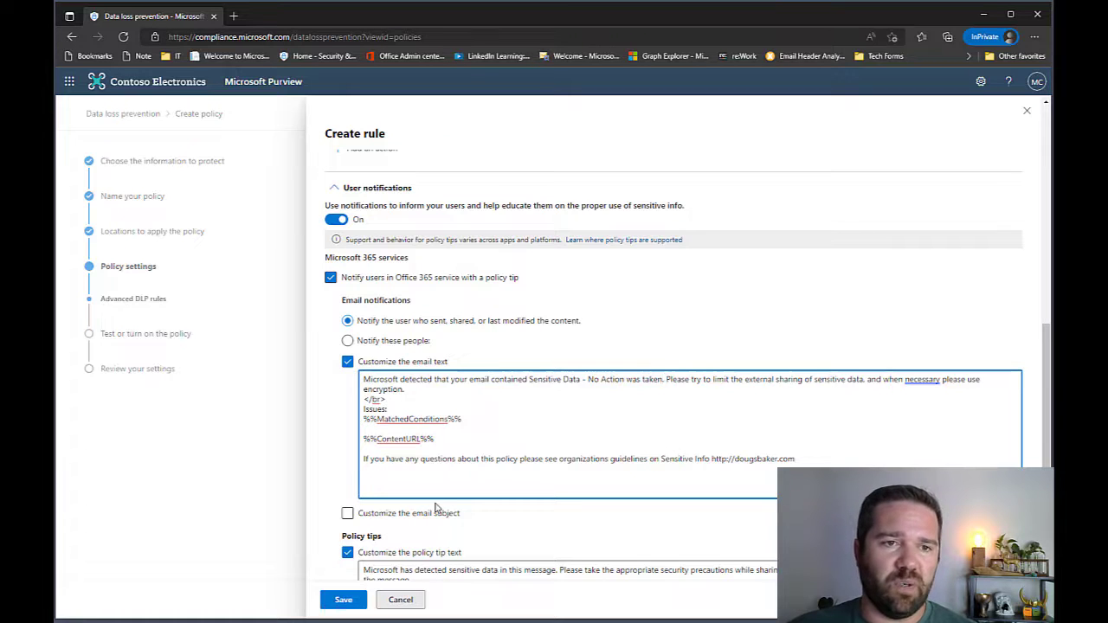
# Allow user overrides from M365 services and require a business justification to override.
pyautogui.scroll(-2, 436, 509)
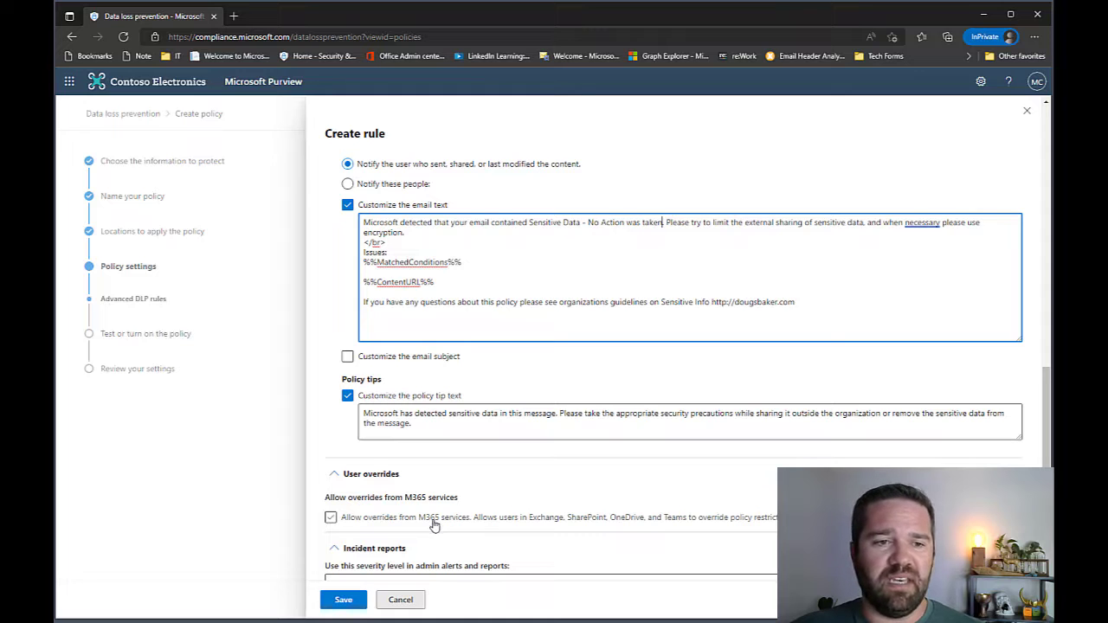
pyautogui.click(434, 521)
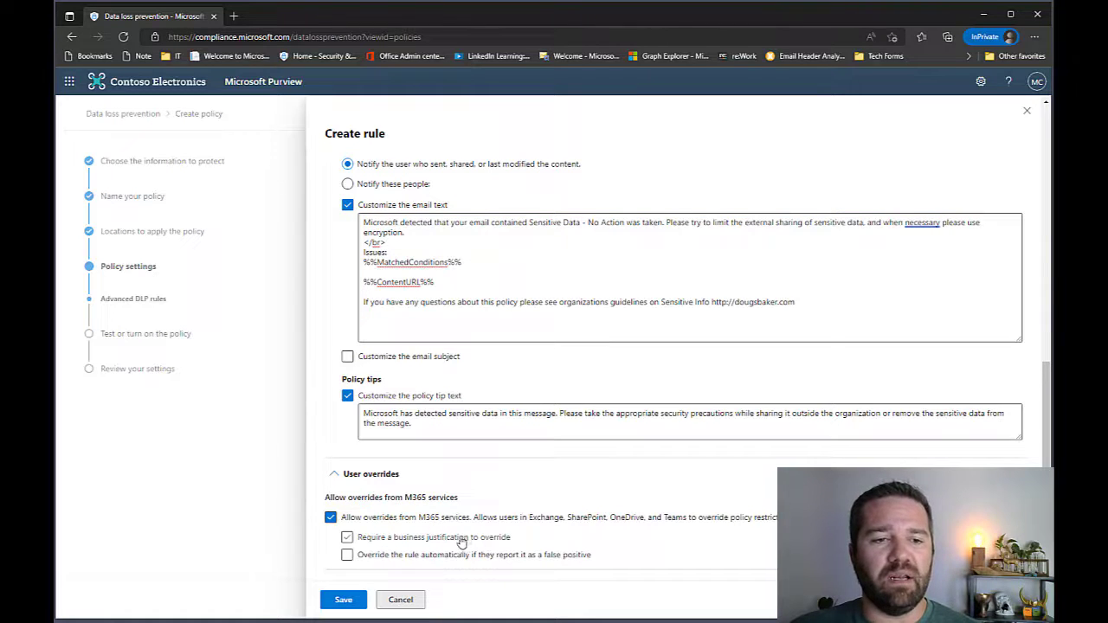
pyautogui.click(347, 537)
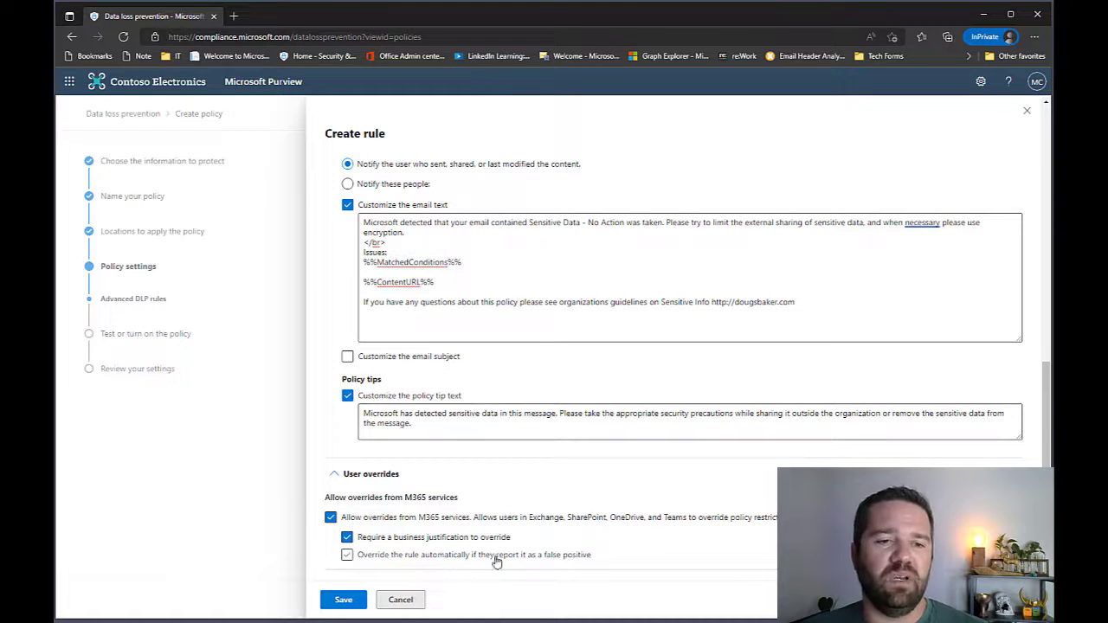
# Add the action "Restrict access or encrypt the content in Microsoft 365 locations" and choose to encrypt email messages.
pyautogui.scroll(10, 558, 483)
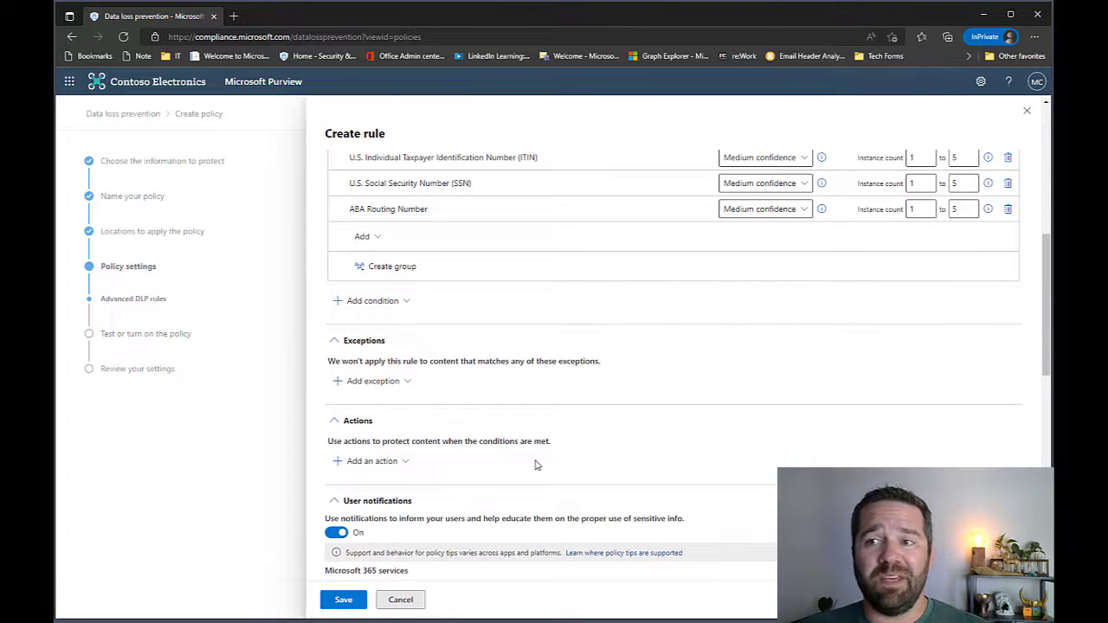
pyautogui.click(382, 465)
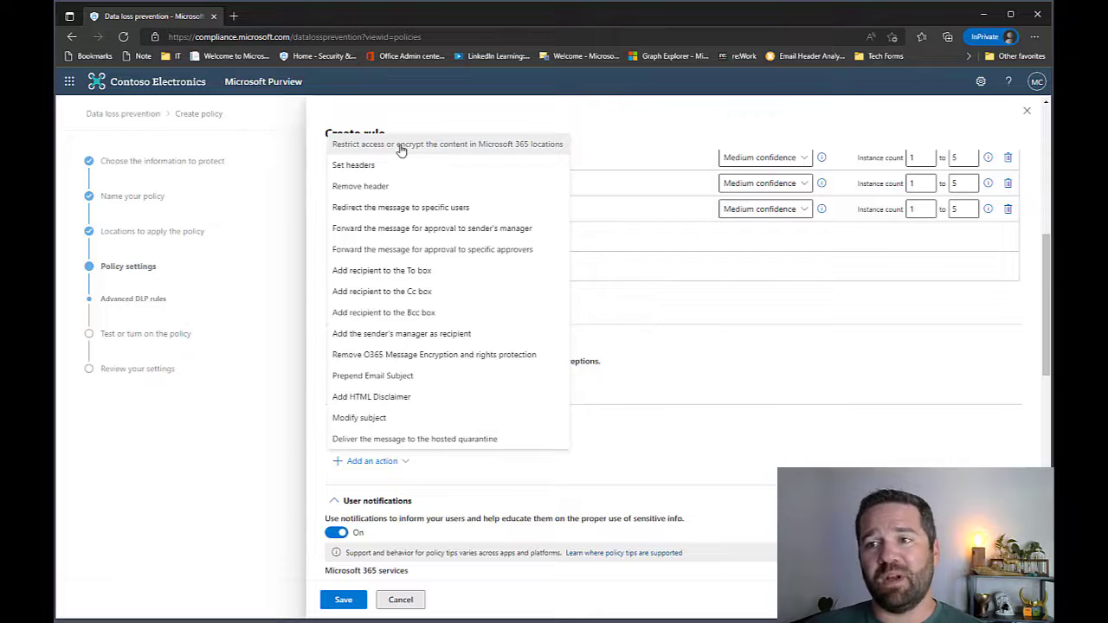
pyautogui.click(401, 147)
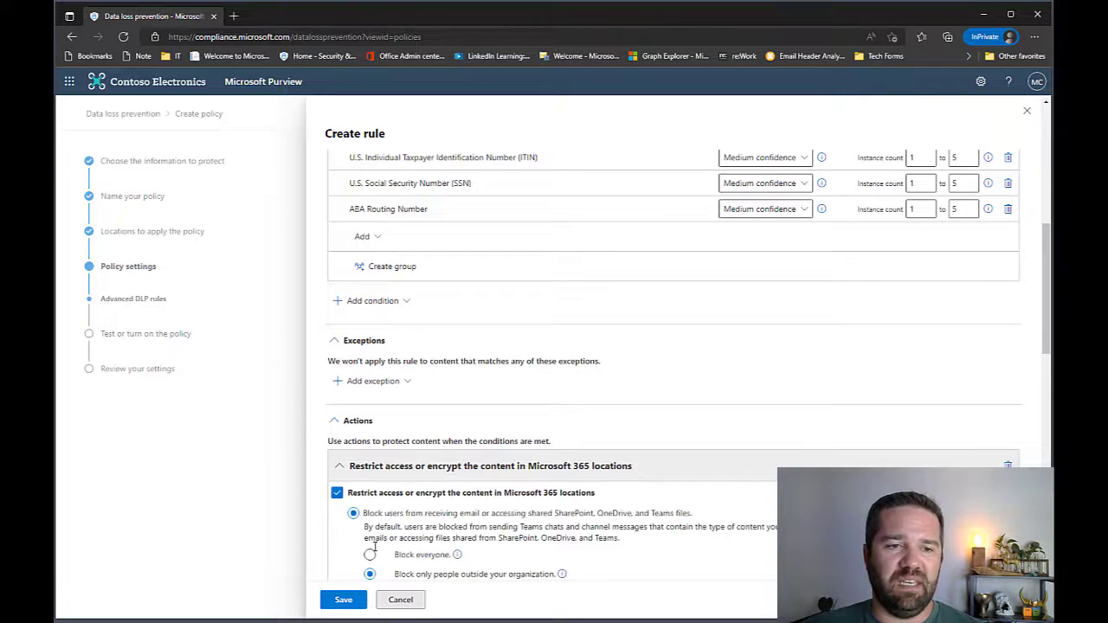
pyautogui.scroll(-2, 363, 528)
pyautogui.click(363, 442)
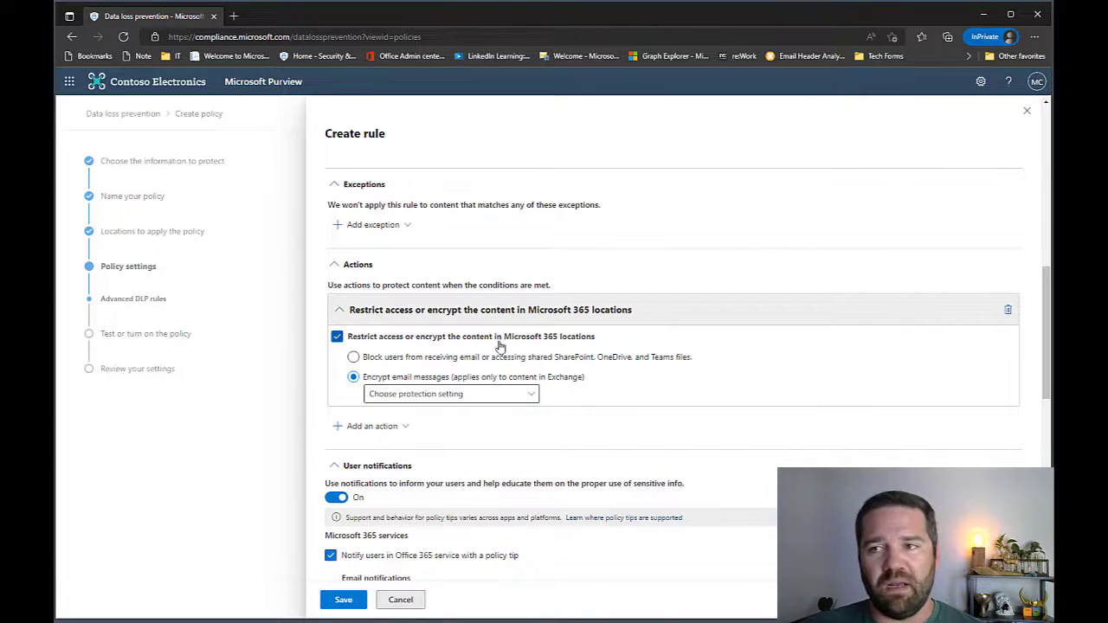
# Try the option to block users, return to encrypting email messages, and set the protection setting to Encrypt.
pyautogui.click(439, 357)
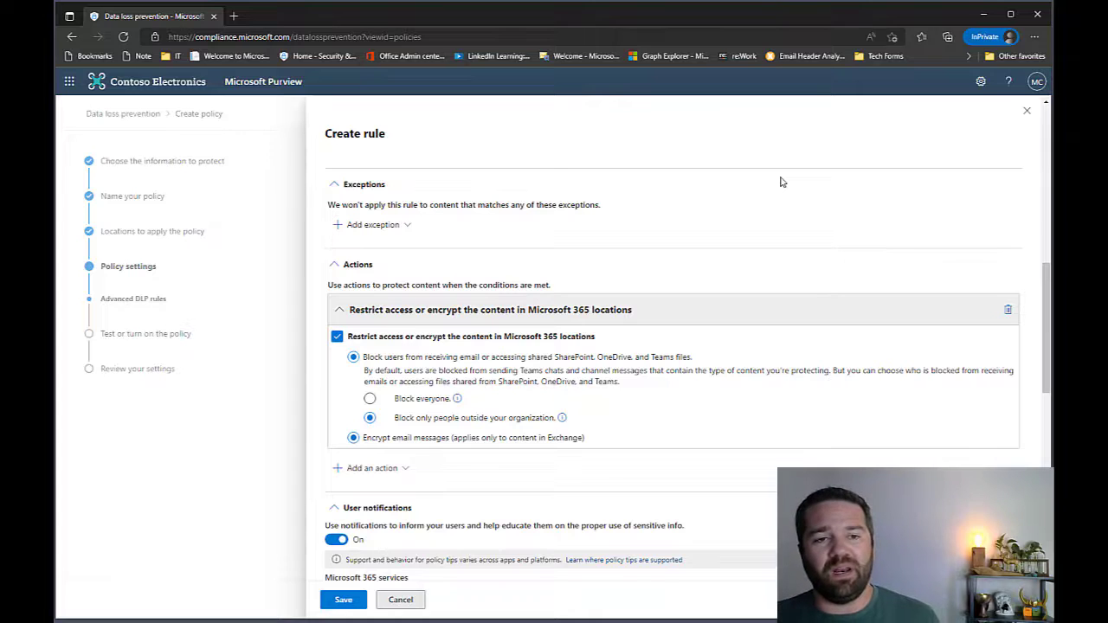
pyautogui.click(353, 439)
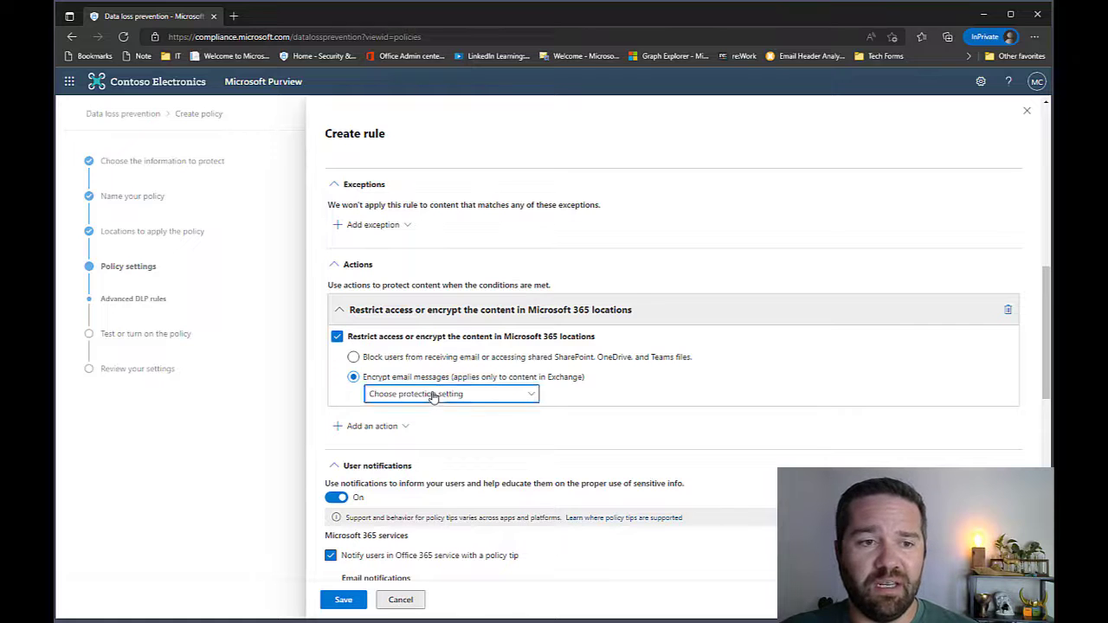
pyautogui.click(446, 396)
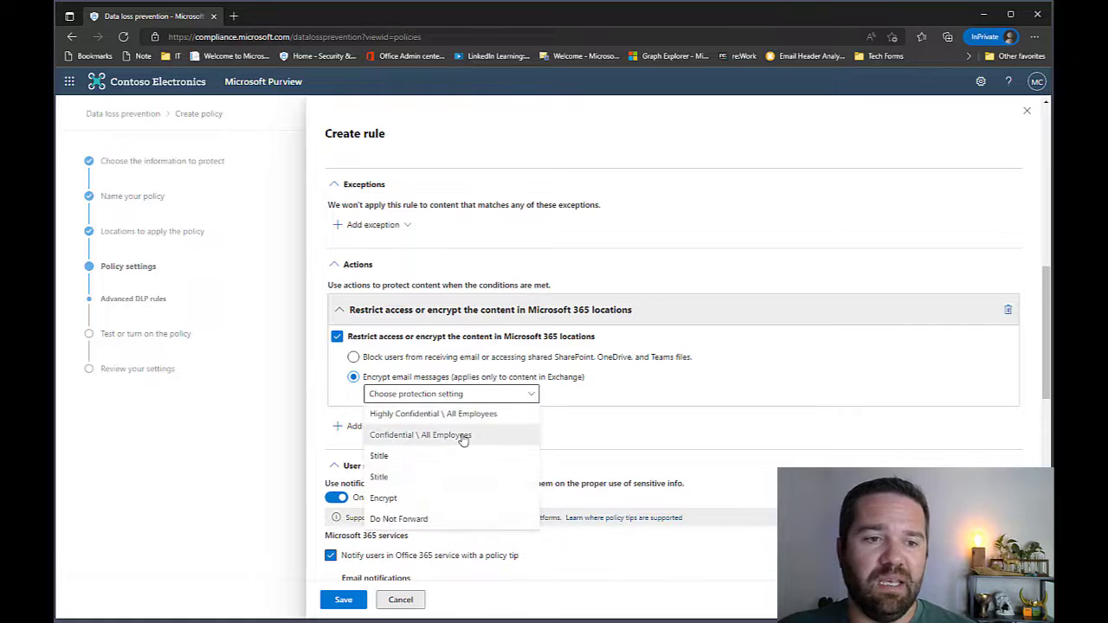
pyautogui.click(411, 500)
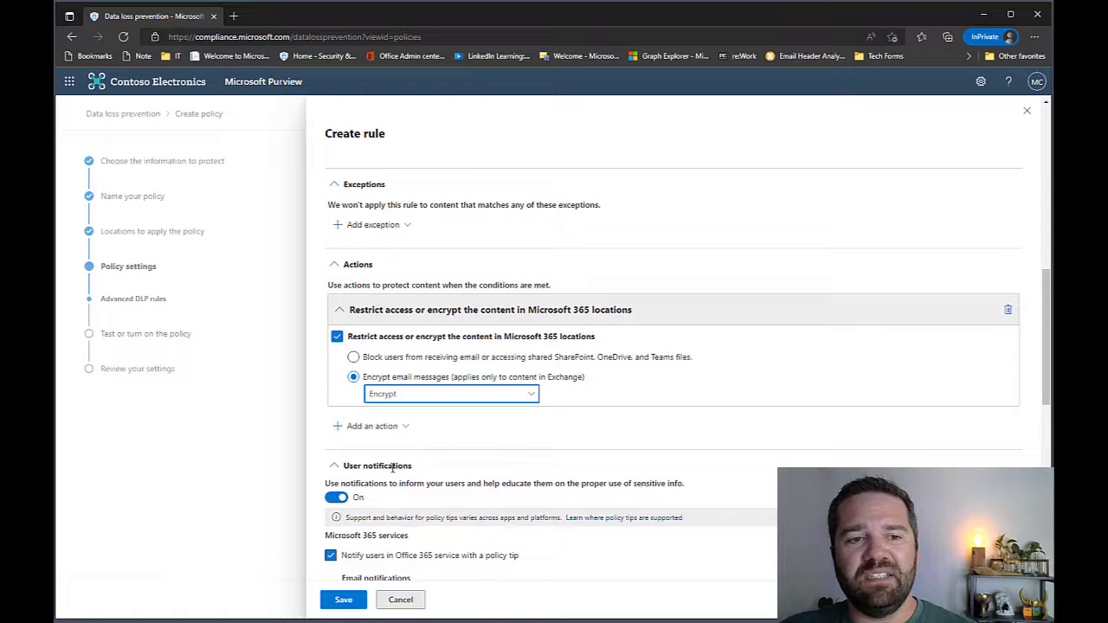
# Try the Do Not Forward protection setting for encrypted email messages and switch it back to Encrypt.
pyautogui.click(404, 395)
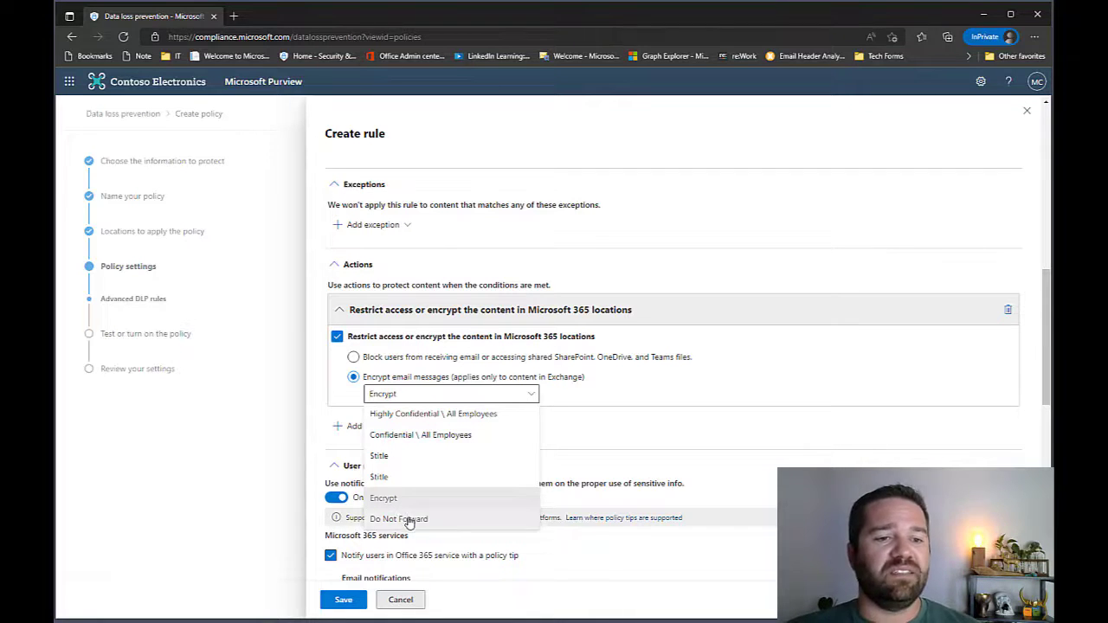
pyautogui.click(410, 520)
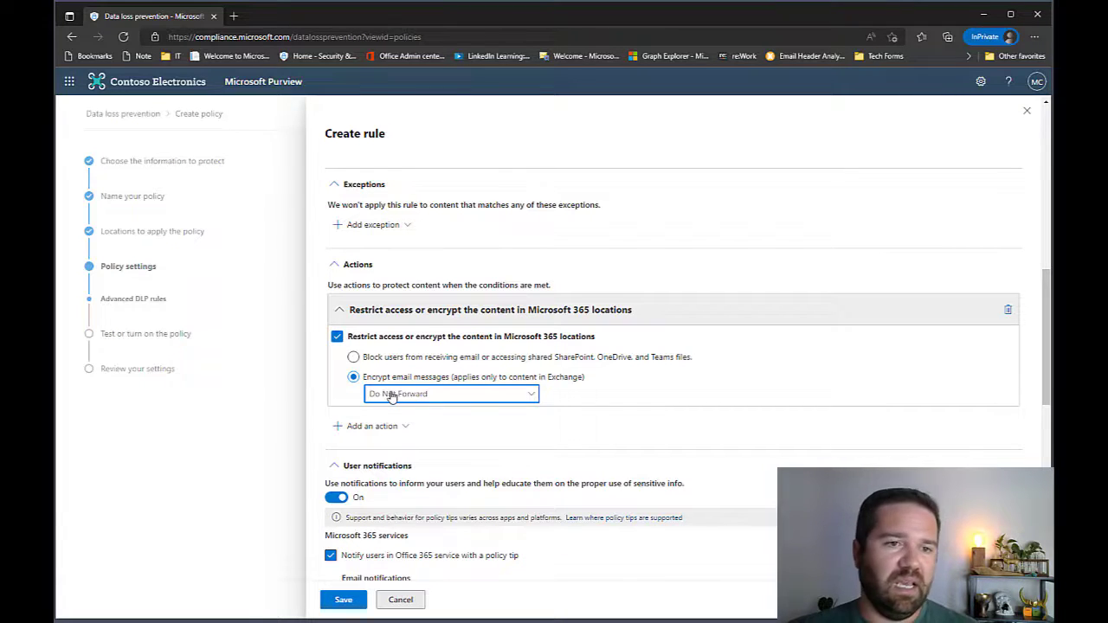
pyautogui.click(391, 396)
pyautogui.click(391, 497)
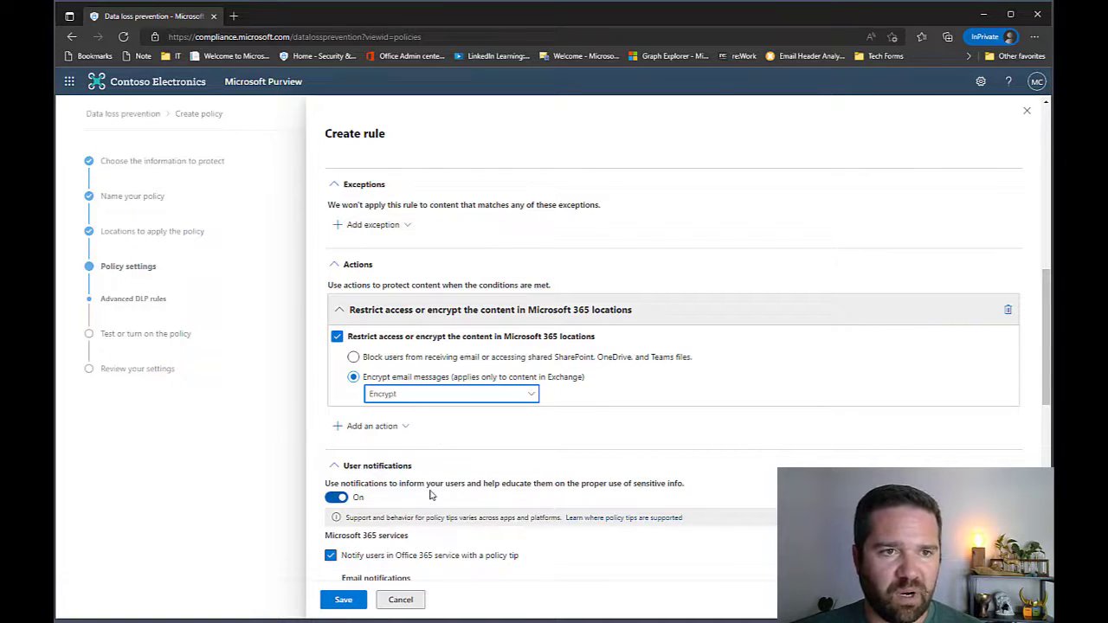
pyautogui.scroll(-10, 439, 500)
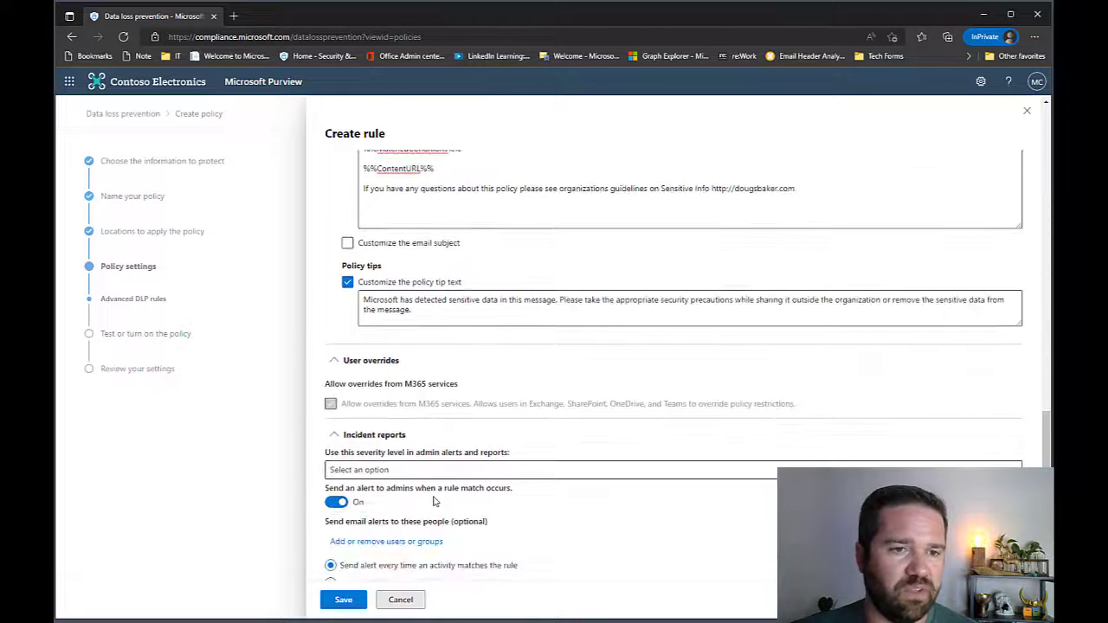
# Set the severity level for admin alerts and reports to Low in the incident reports and save the rule.
pyautogui.scroll(-1, 435, 501)
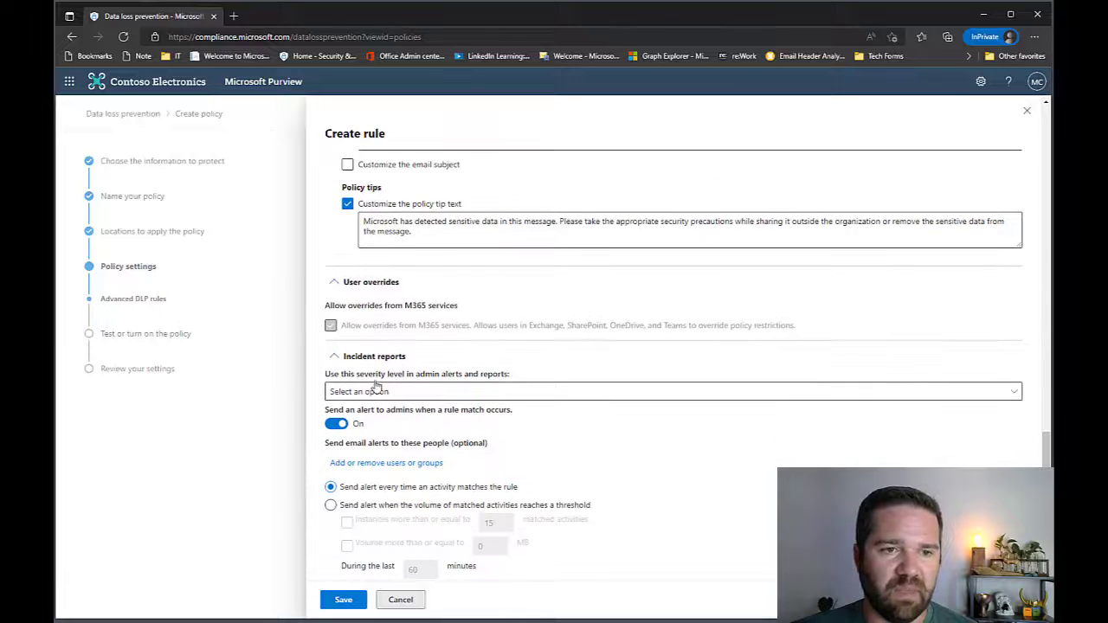
pyautogui.click(378, 389)
pyautogui.click(340, 411)
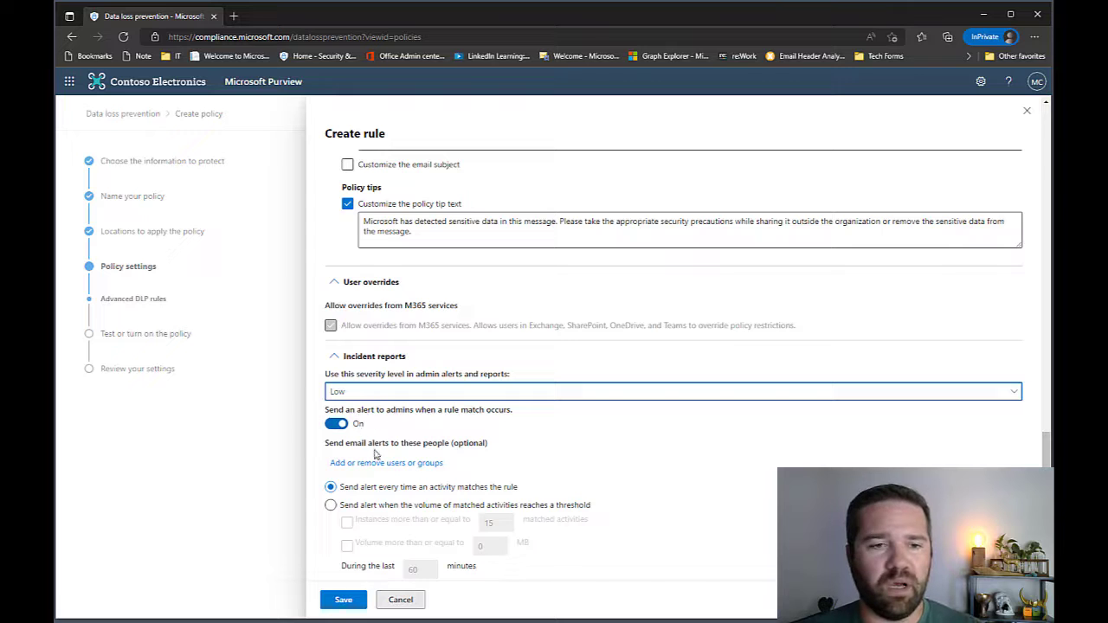
pyautogui.scroll(-2, 346, 442)
pyautogui.click(341, 595)
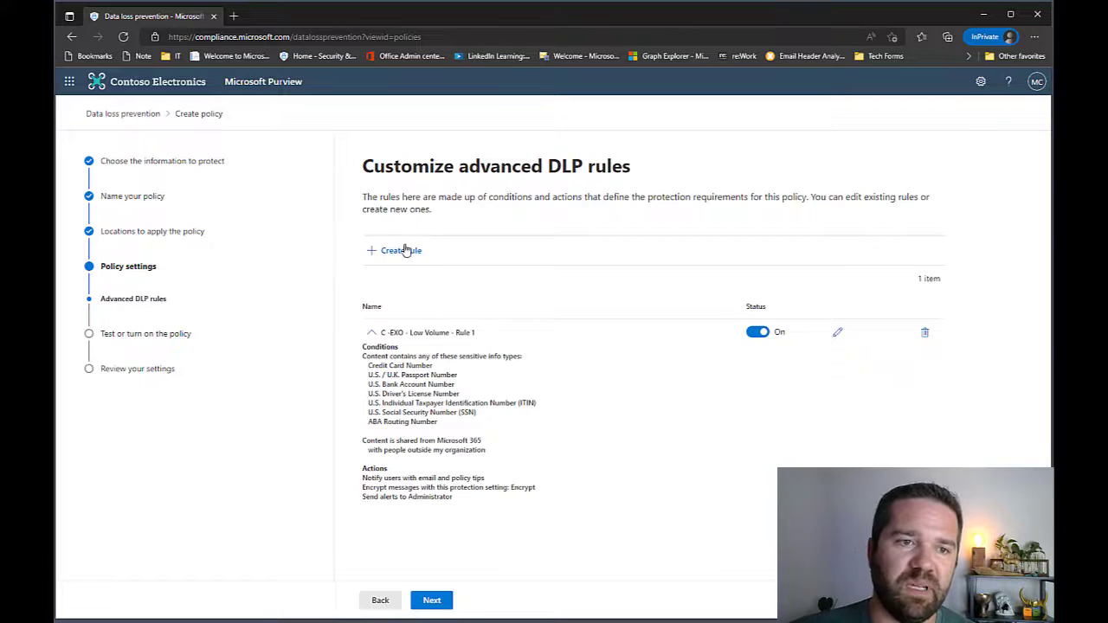
# Create another advanced DLP rule and name it "C - EXO - High Volume - Rule 2".
pyautogui.click(399, 253)
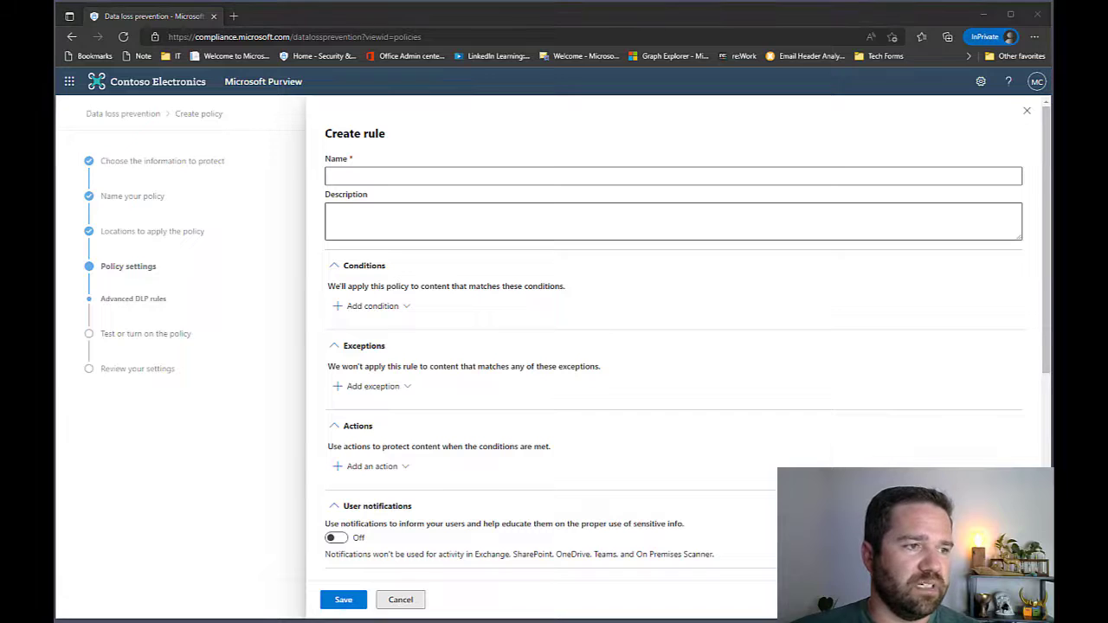
pyautogui.click(368, 177)
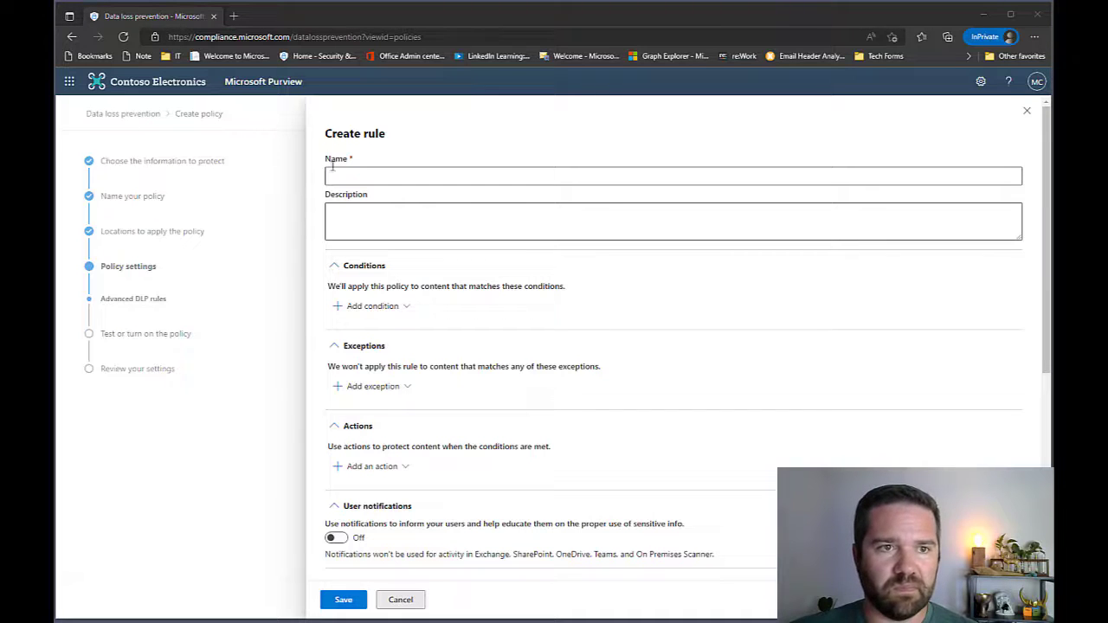
pyautogui.write('C - EXO - High Volume - Rule 2')
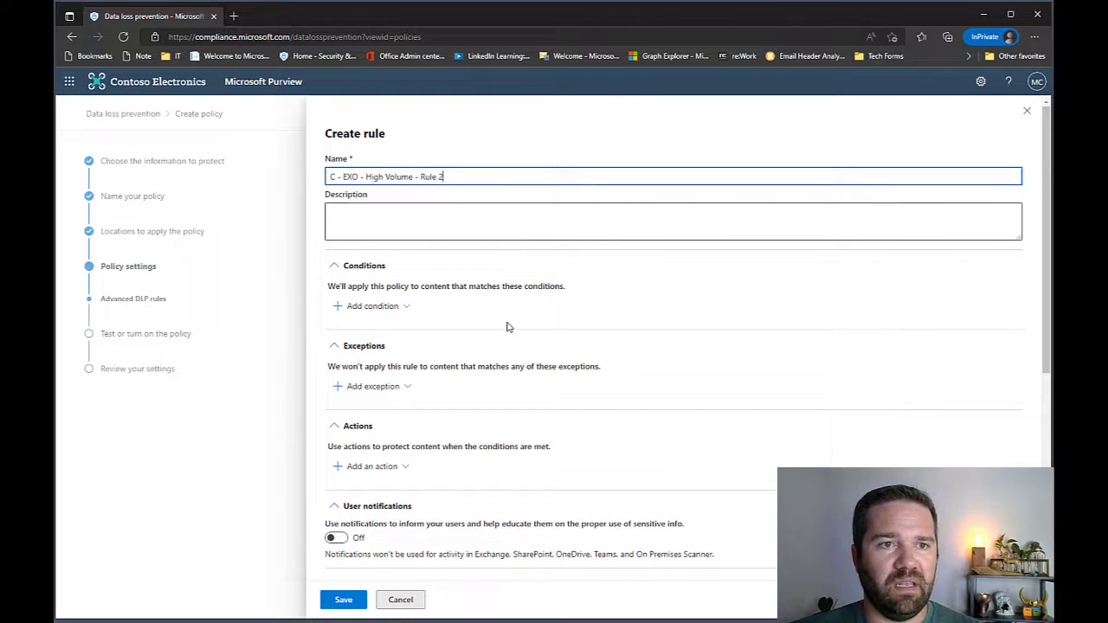
# Add the condition "Content is shared from Microsoft 365" and set it to "with people outside my organization".
pyautogui.click(372, 305)
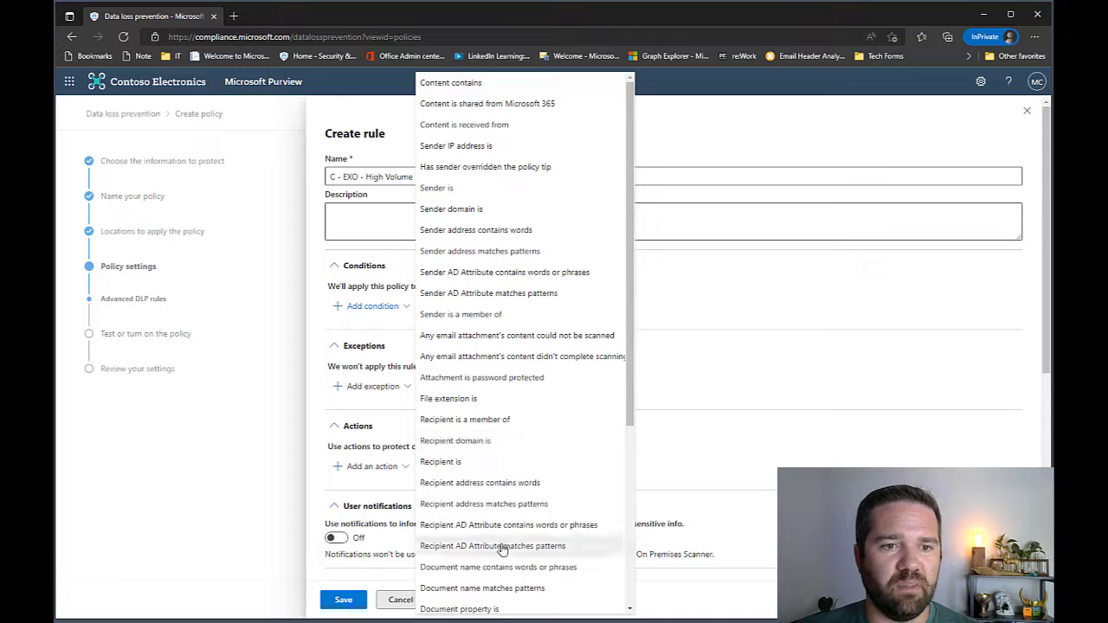
pyautogui.click(485, 105)
pyautogui.click(433, 365)
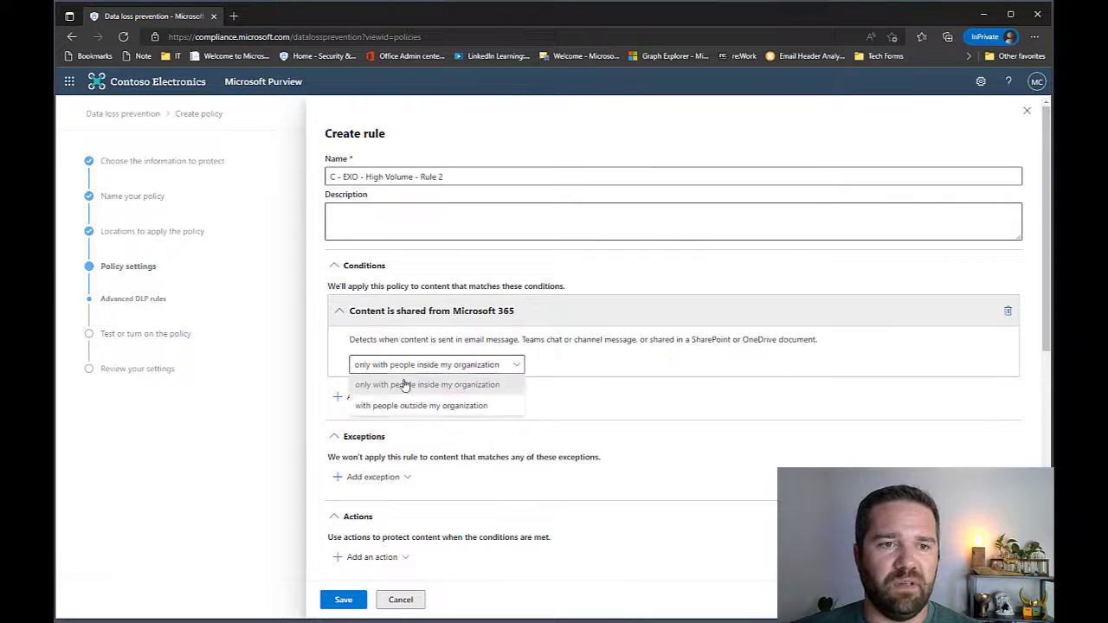
pyautogui.click(410, 404)
# Add a "Content contains" condition based on sensitive info types and select ABA Routing Number.
pyautogui.click(374, 422)
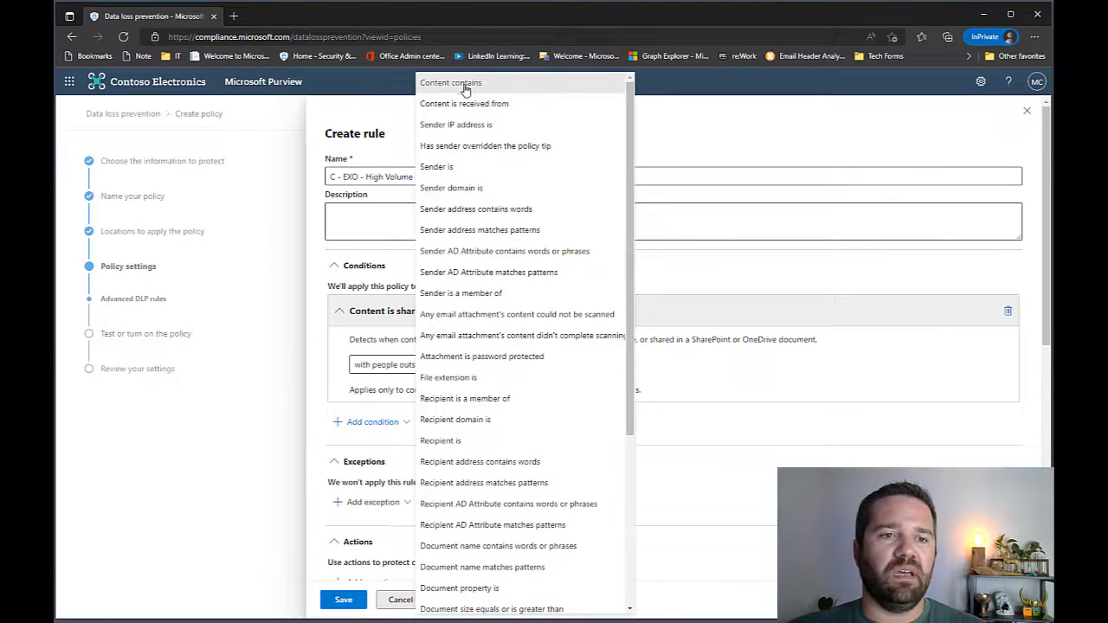
pyautogui.click(463, 84)
pyautogui.click(363, 500)
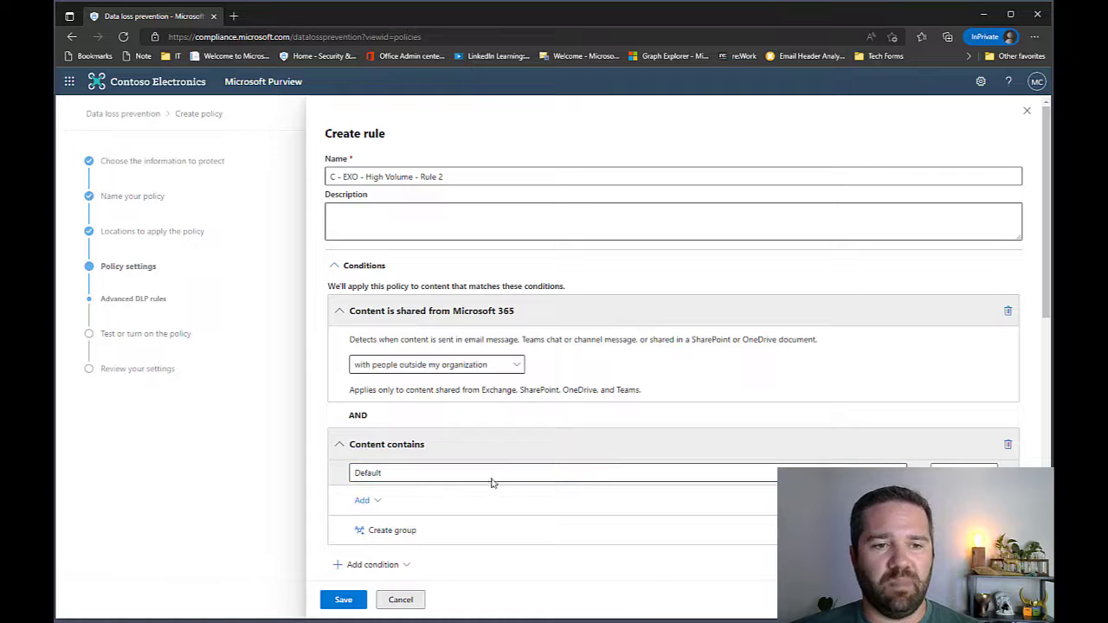
pyautogui.click(384, 524)
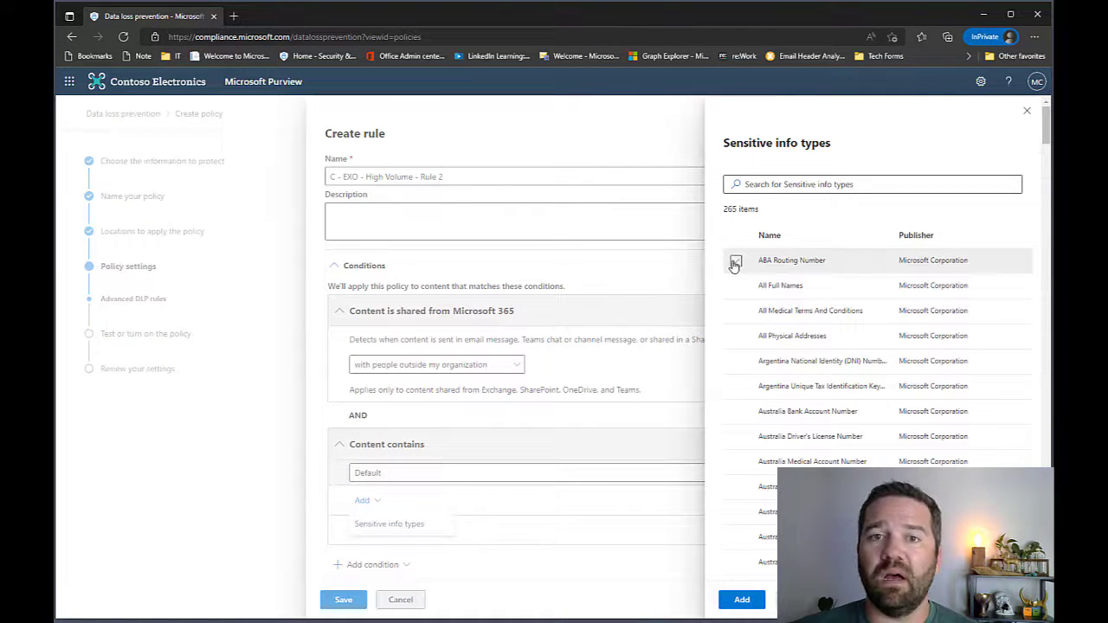
pyautogui.click(736, 260)
# Search for "u.s" and select the U.S. / U.K. Passport, Bank Account, Driver's License, Individual Taxpayer Identification and Social Security Number types, excluding U.S. Physical Addresses.
pyautogui.click(767, 186)
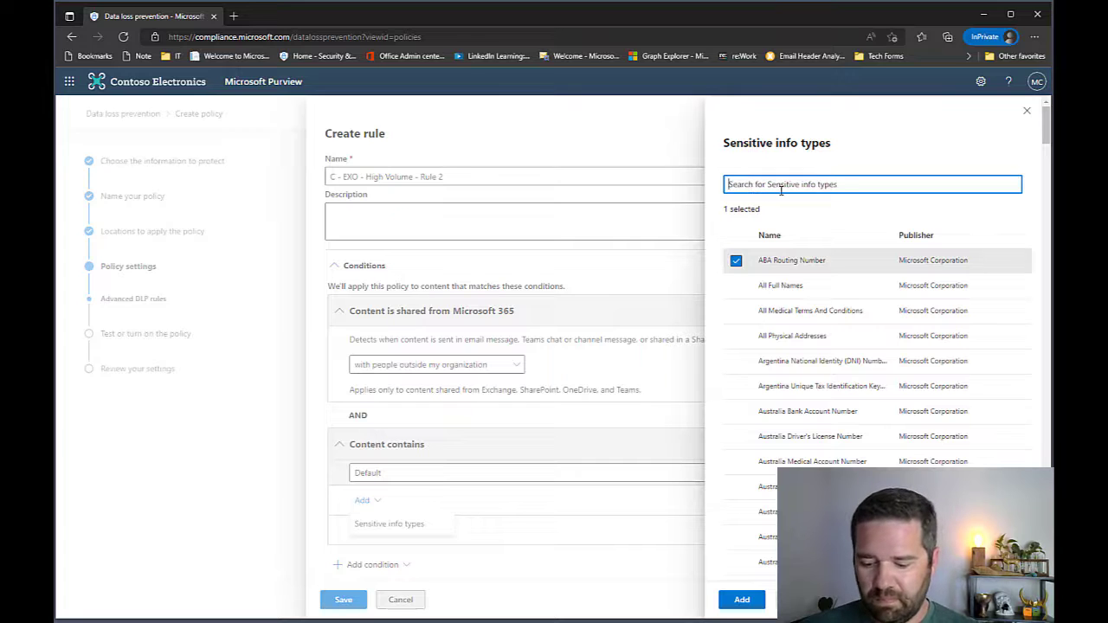
pyautogui.write('u.s')
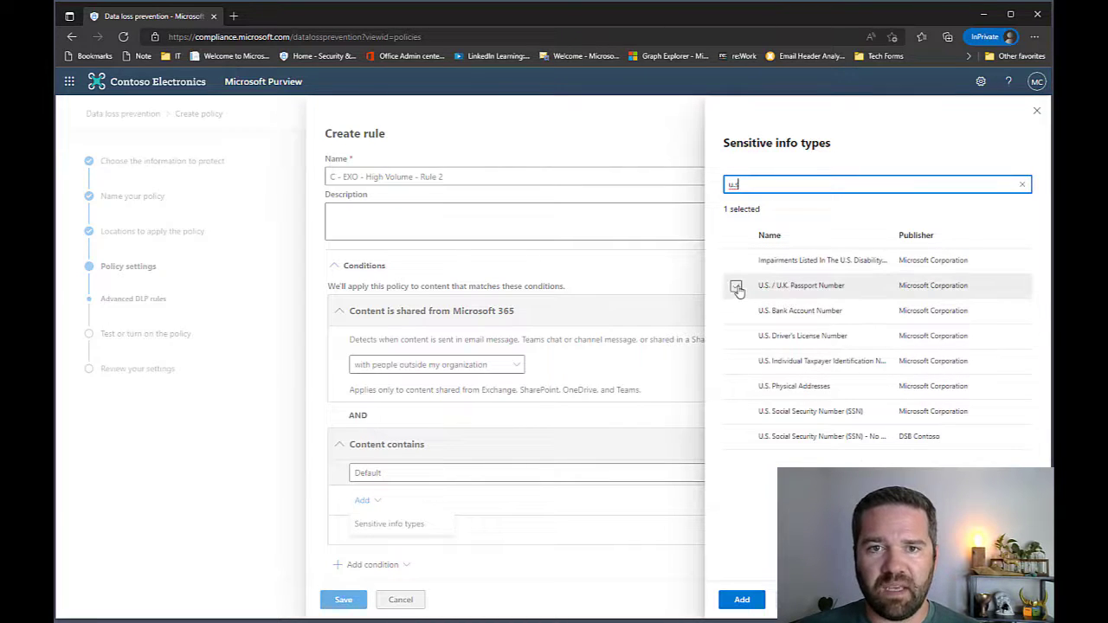
pyautogui.click(736, 286)
pyautogui.click(736, 311)
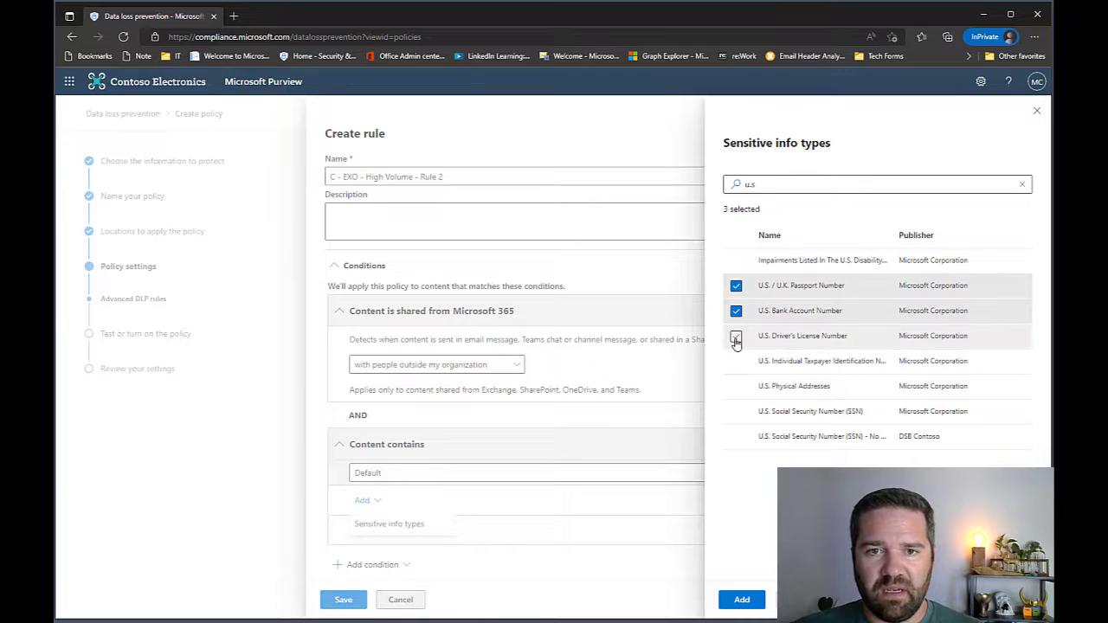
pyautogui.click(736, 337)
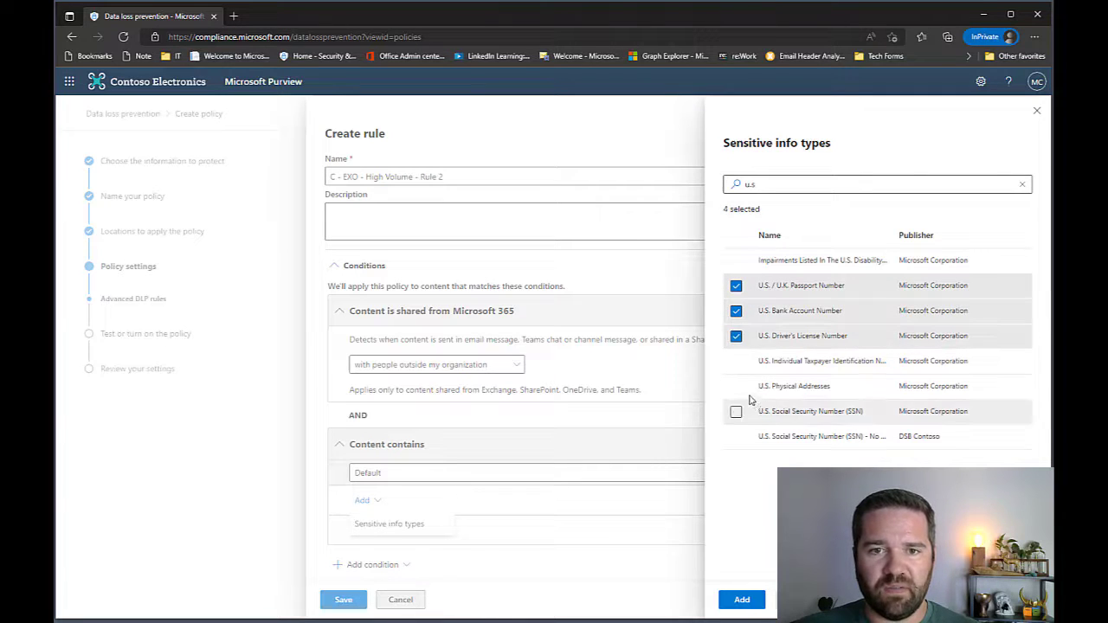
pyautogui.click(736, 361)
pyautogui.click(738, 389)
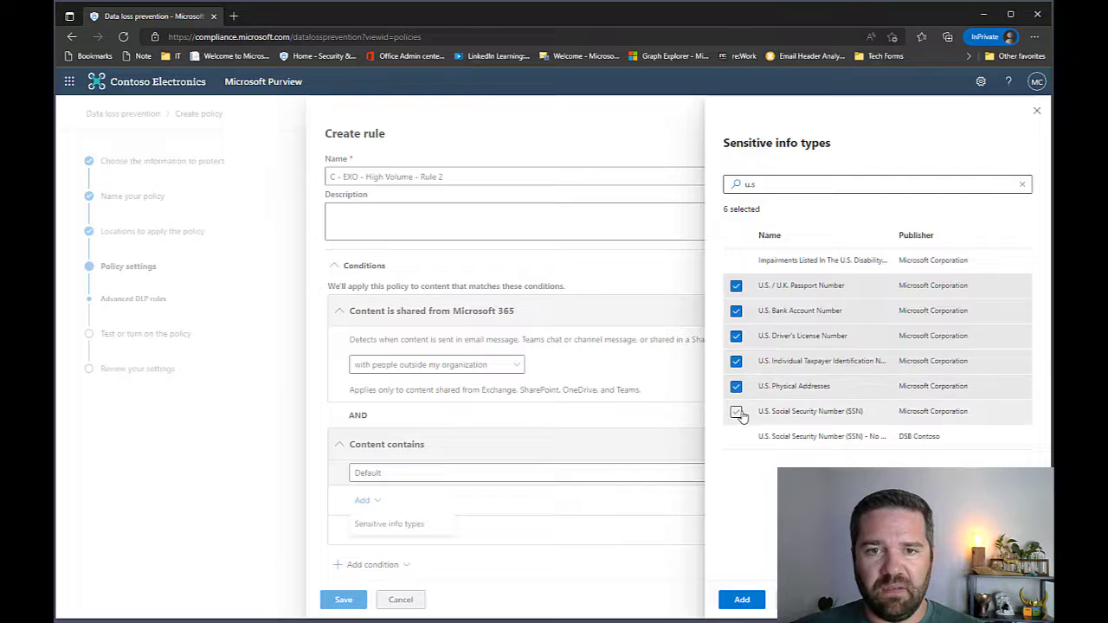
pyautogui.click(739, 413)
pyautogui.click(736, 388)
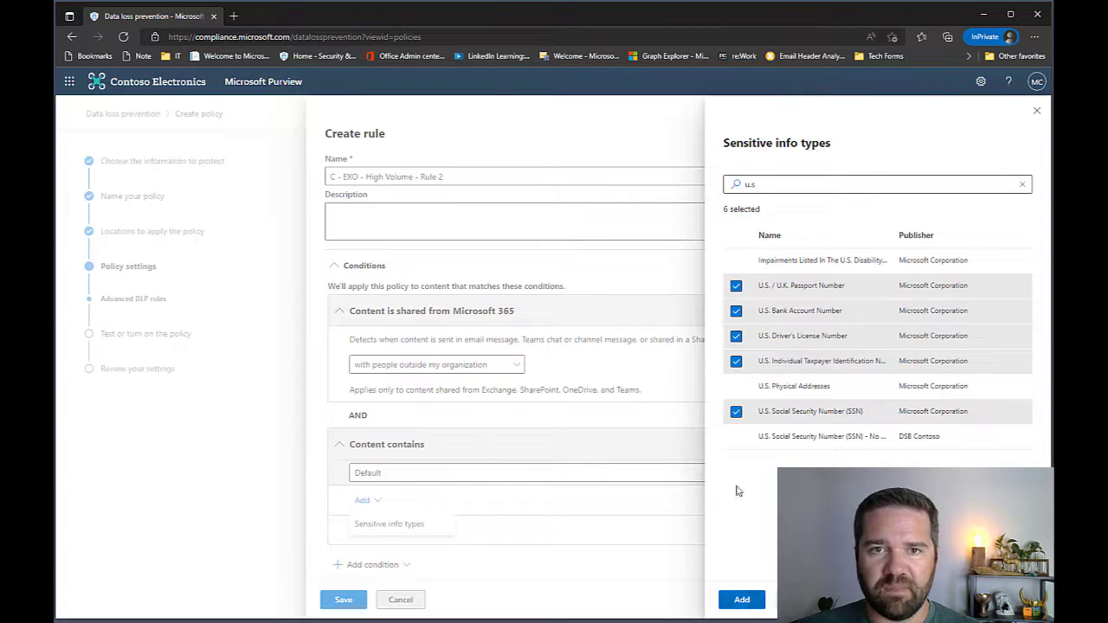
# Search for "credi", select Credit Card Number, and add all selected sensitive info types to the condition.
pyautogui.moveTo(779, 184); pyautogui.dragTo(662, 196)
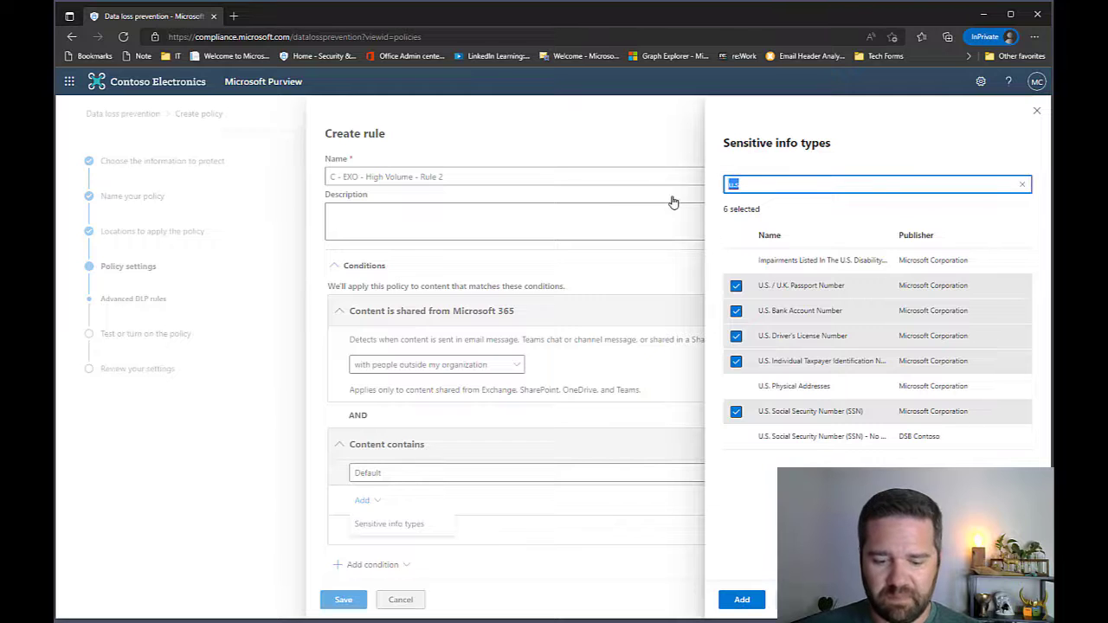
pyautogui.write('credi')
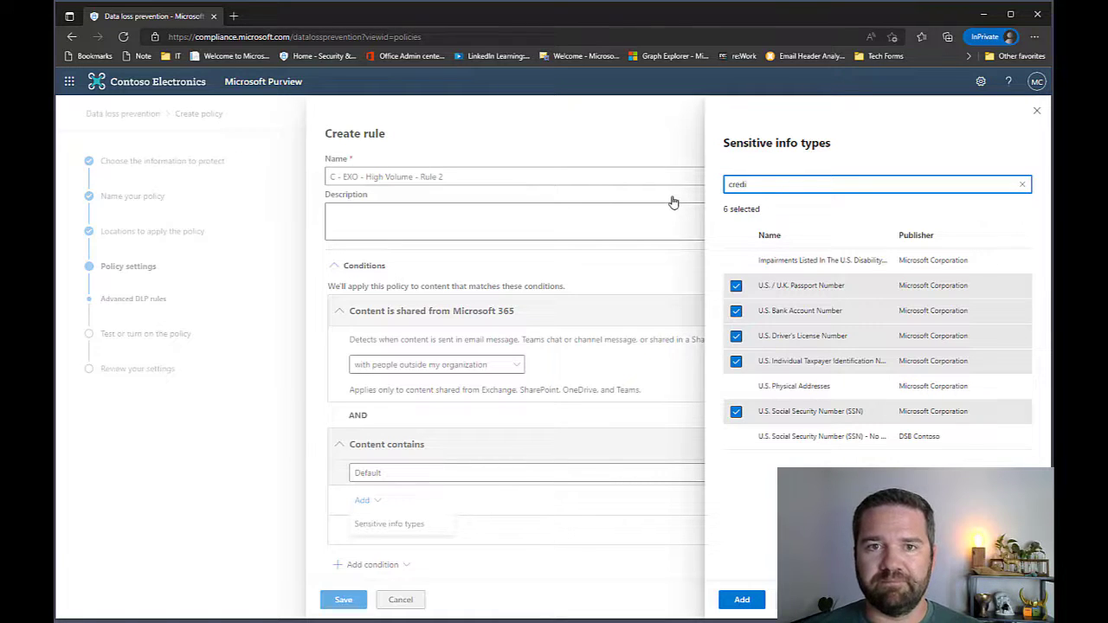
pyautogui.click(736, 260)
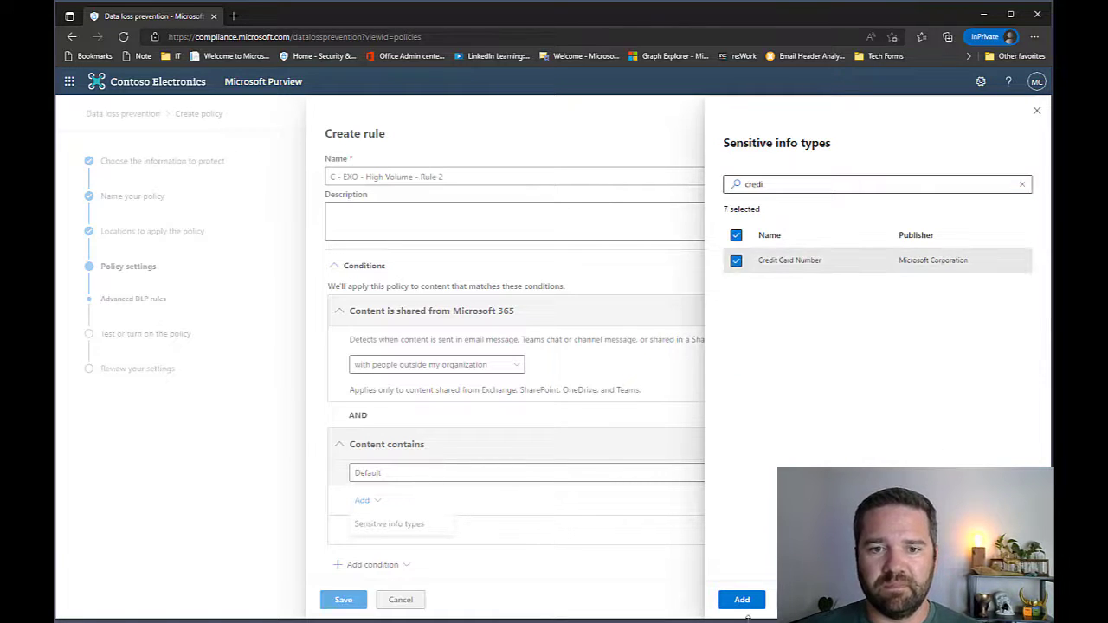
pyautogui.click(742, 602)
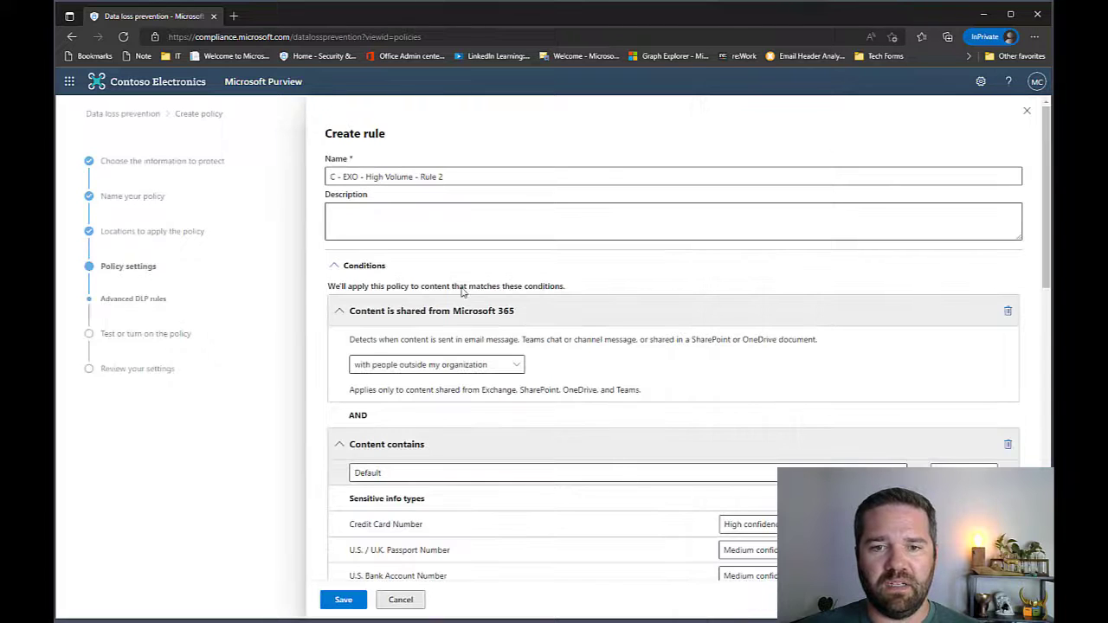
# Set the minimum instance count to 6 for Credit Card, U.S. / U.K. Passport, U.S. Bank Account and U.S. Driver's License Number.
pyautogui.scroll(-2, 583, 363)
pyautogui.scroll(-1, 583, 362)
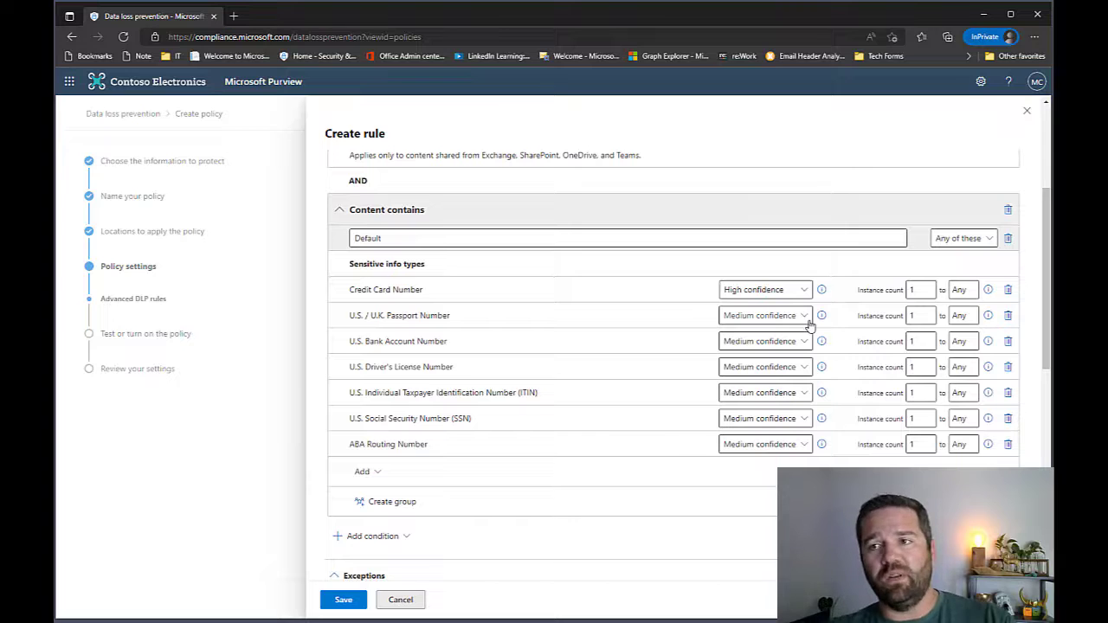
pyautogui.doubleClick(916, 292)
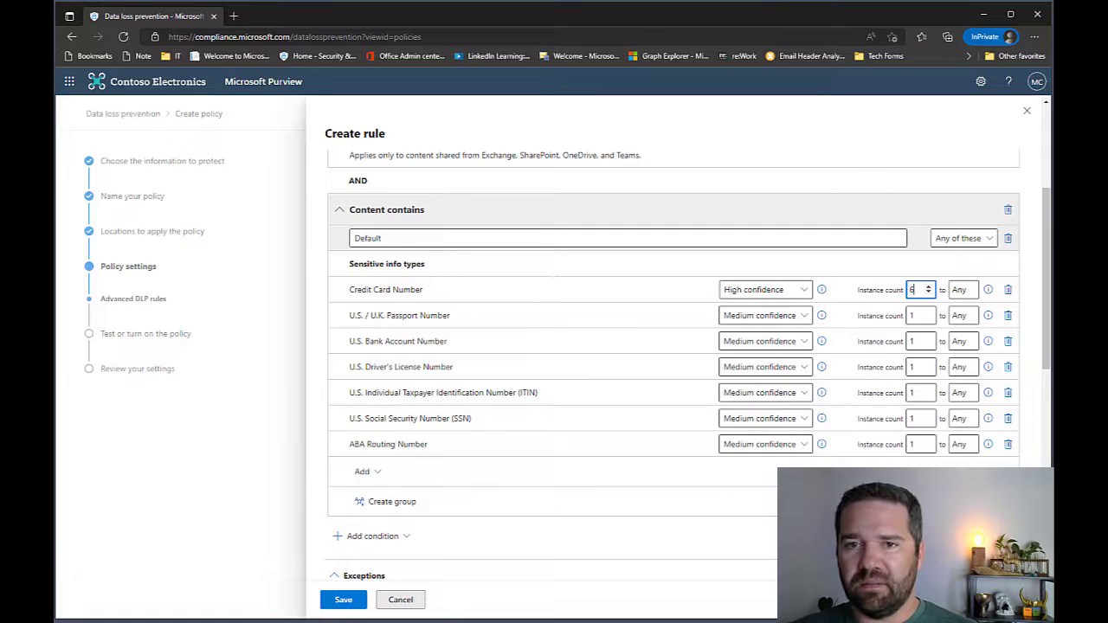
pyautogui.doubleClick(919, 316)
pyautogui.doubleClick(918, 341)
pyautogui.write('5')
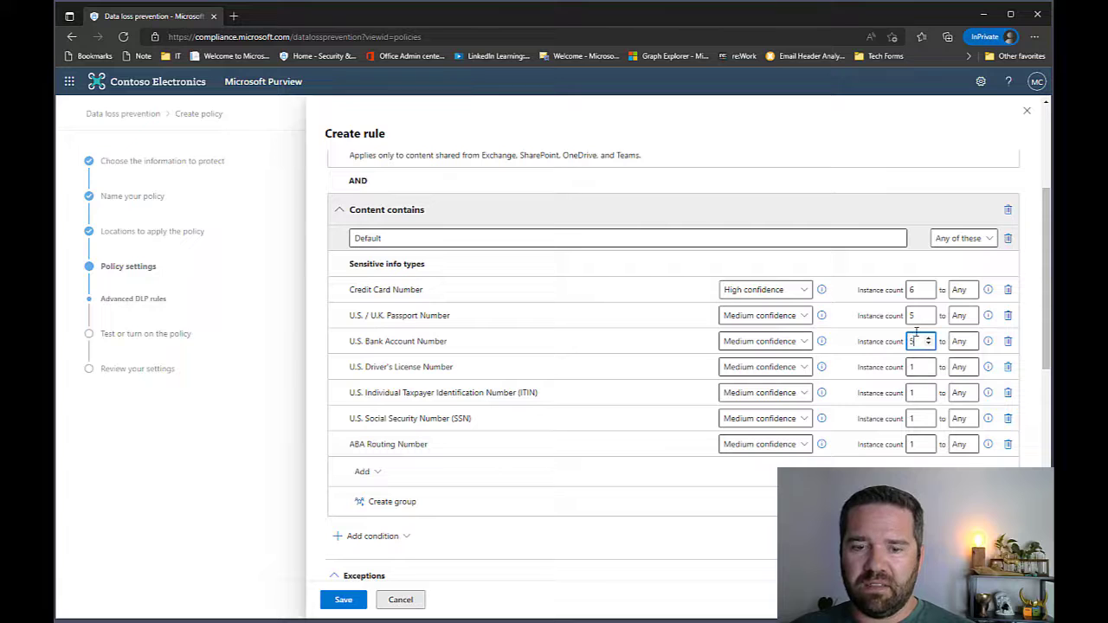
pyautogui.doubleClick(918, 315)
pyautogui.write('6')
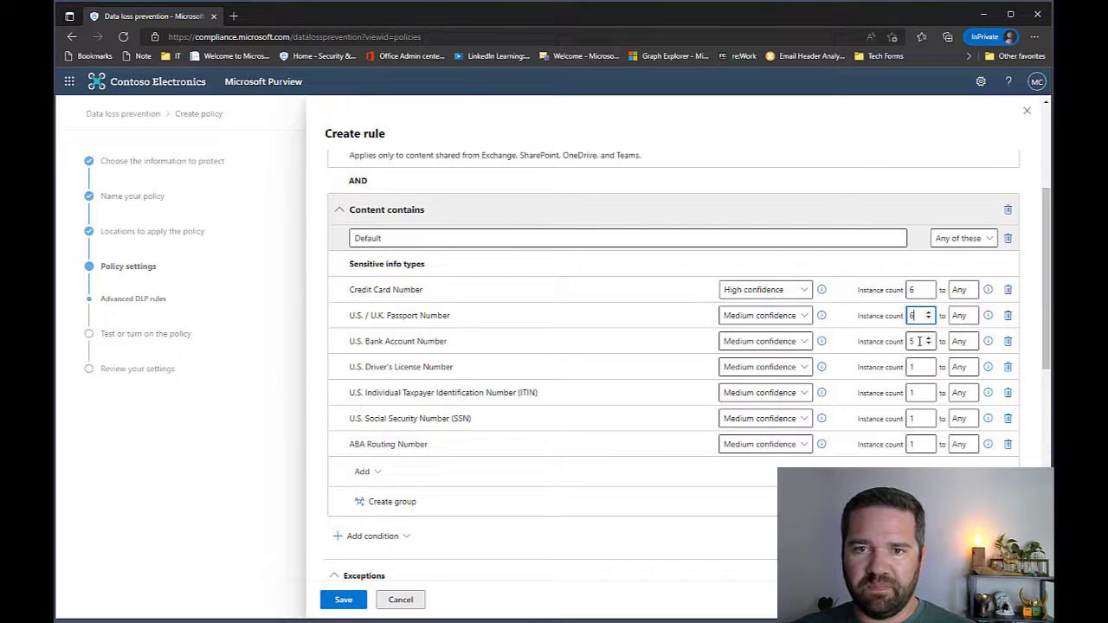
pyautogui.doubleClick(919, 341)
pyautogui.write('6')
pyautogui.doubleClick(919, 367)
pyautogui.write('6')
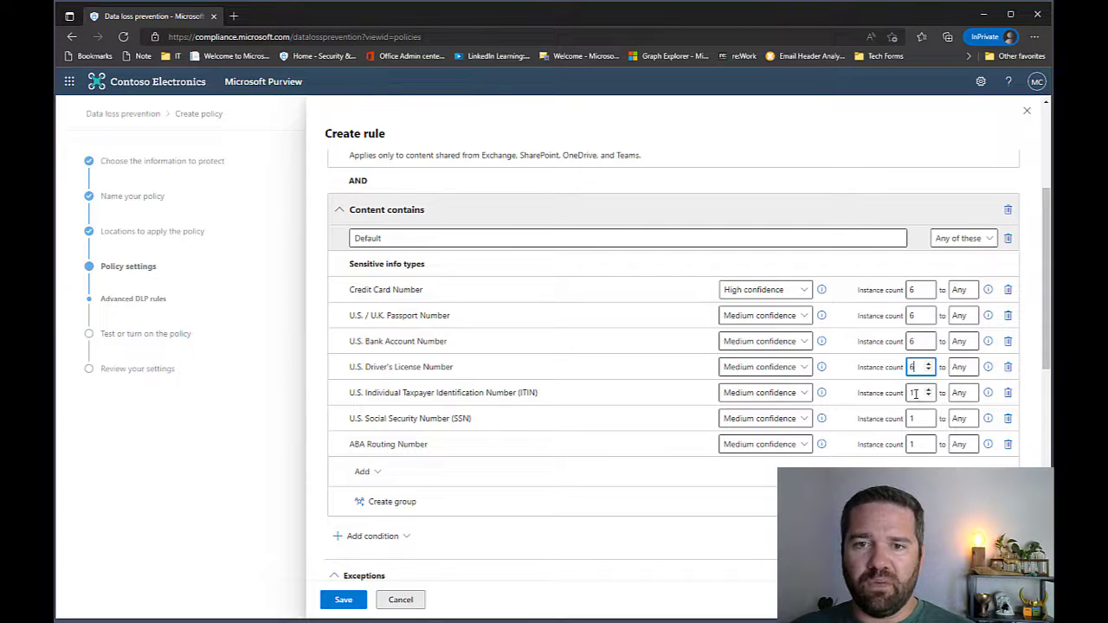
# Set the minimum instance count to 6 for the ITIN, U.S. Social Security Number and ABA Routing Number.
pyautogui.doubleClick(919, 393)
pyautogui.write('6')
pyautogui.doubleClick(918, 419)
pyautogui.write('6')
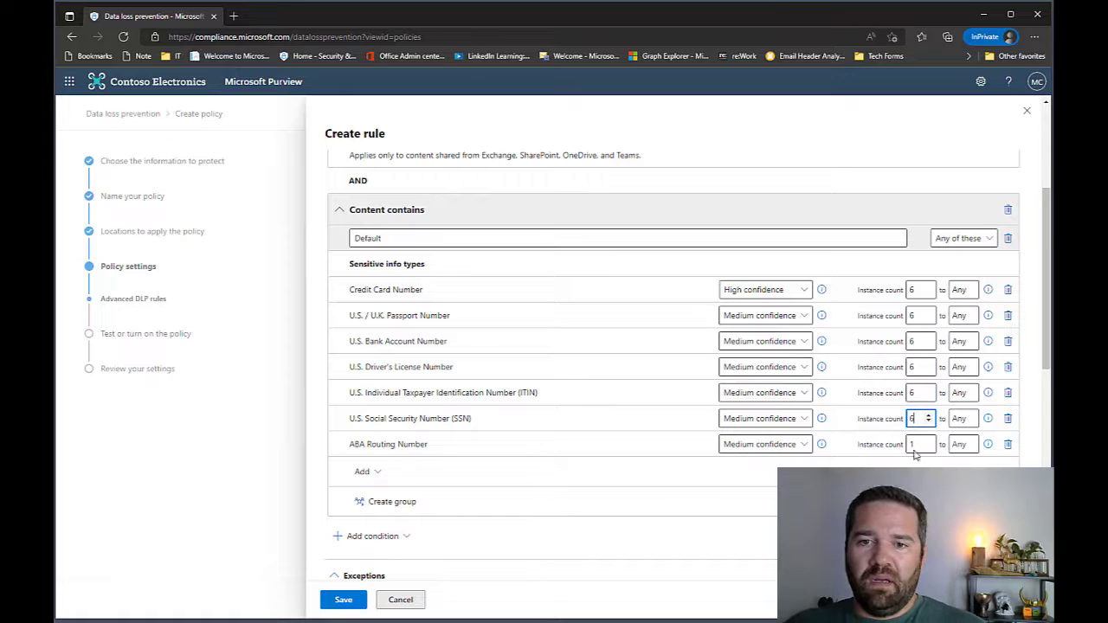
pyautogui.doubleClick(916, 444)
pyautogui.write('6')
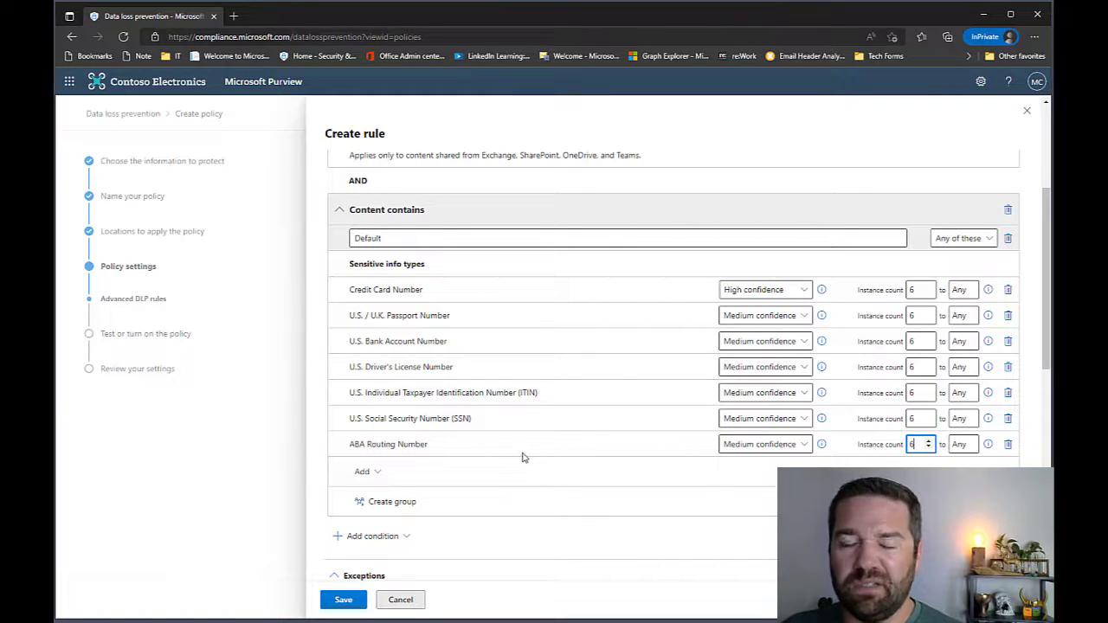
# Turn on user notifications with a policy tip for Office 365 users, and enable custom email text and custom policy tip text.
pyautogui.scroll(-2, 593, 484)
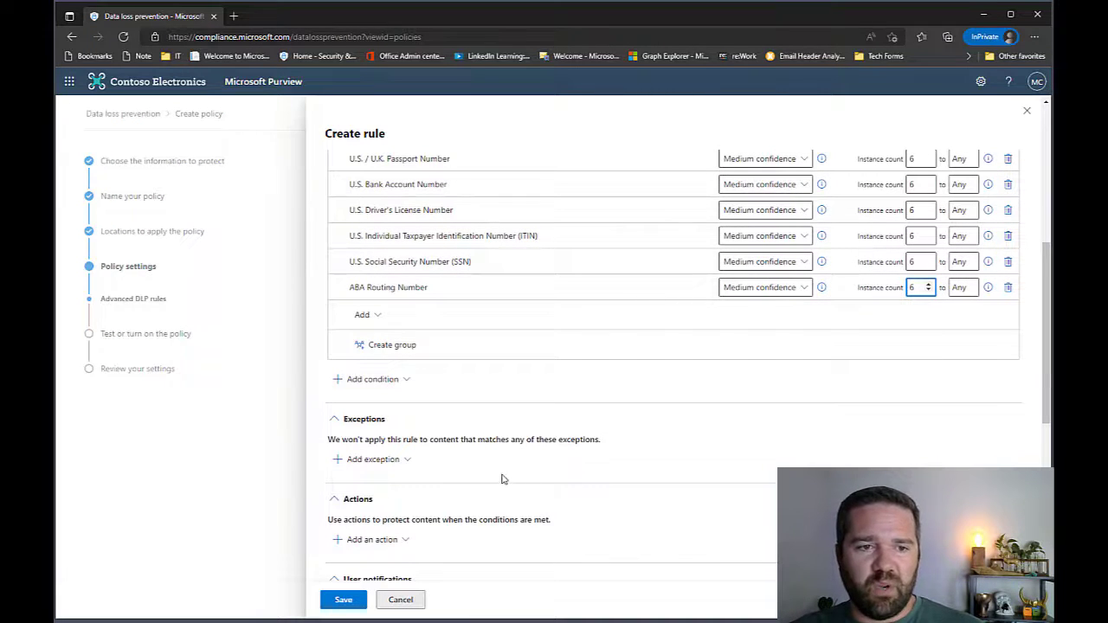
pyautogui.scroll(-2, 499, 477)
pyautogui.click(336, 453)
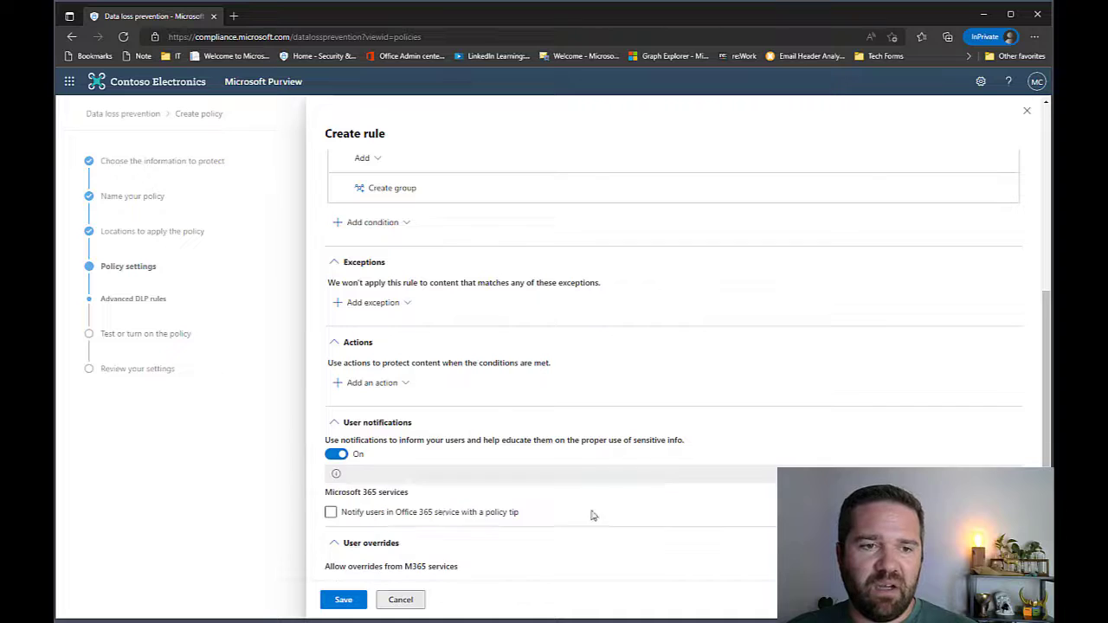
pyautogui.scroll(-2, 519, 514)
pyautogui.click(362, 362)
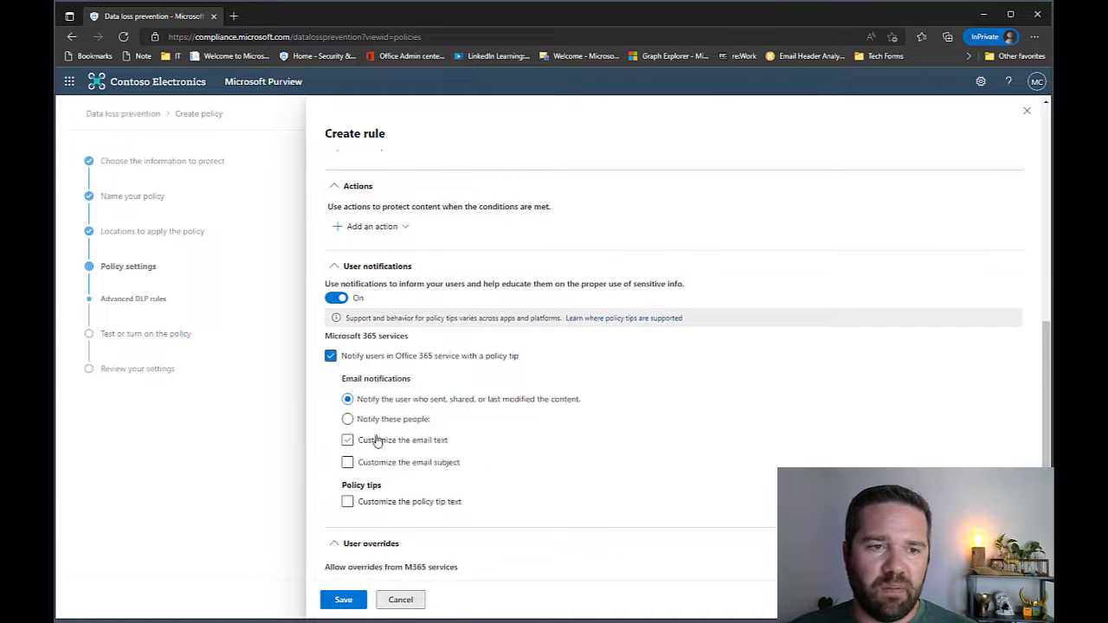
pyautogui.click(373, 441)
pyautogui.click(384, 538)
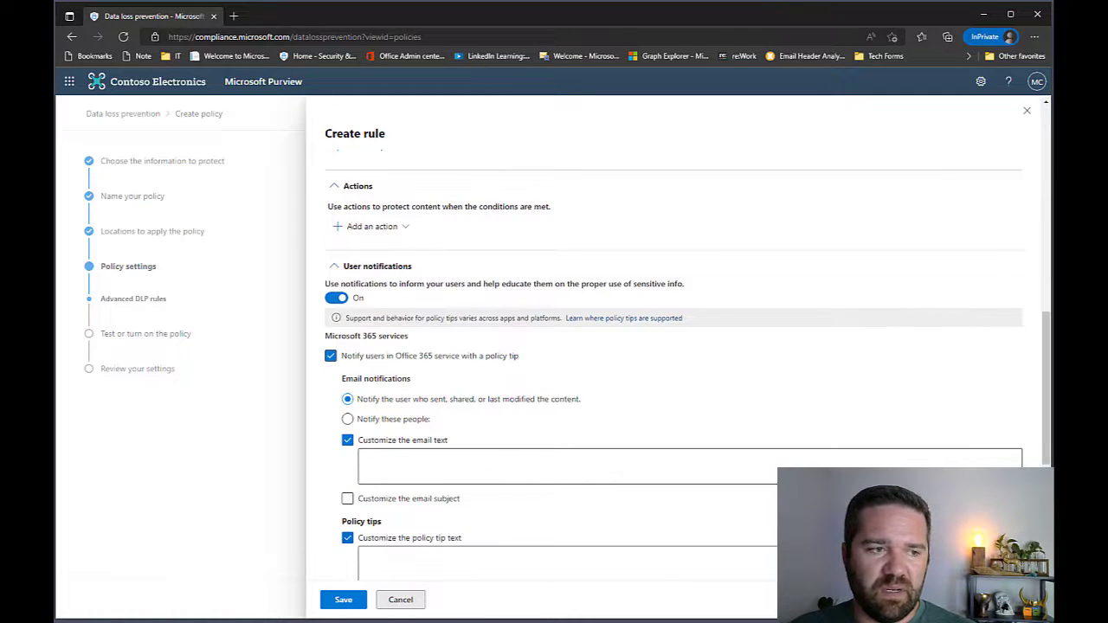
# Paste the prepared notification text into the custom email text and the sensitive-data warning into the custom policy tip text.
pyautogui.click(469, 465)
pyautogui.hotkey('ctrl', 'v')
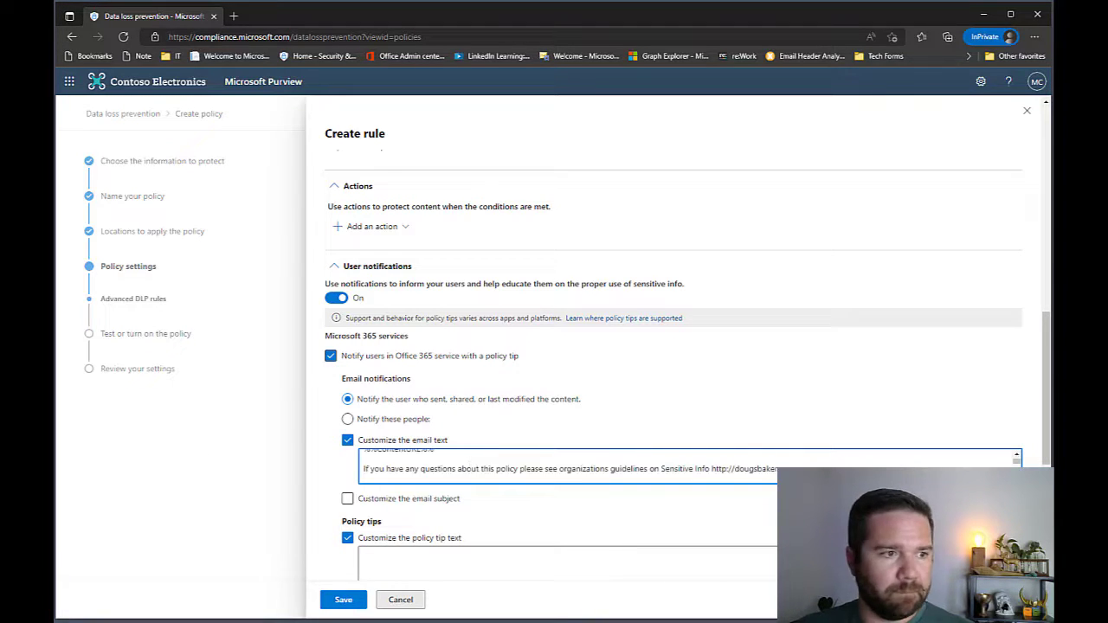
pyautogui.hotkey('alt', 'Tab')
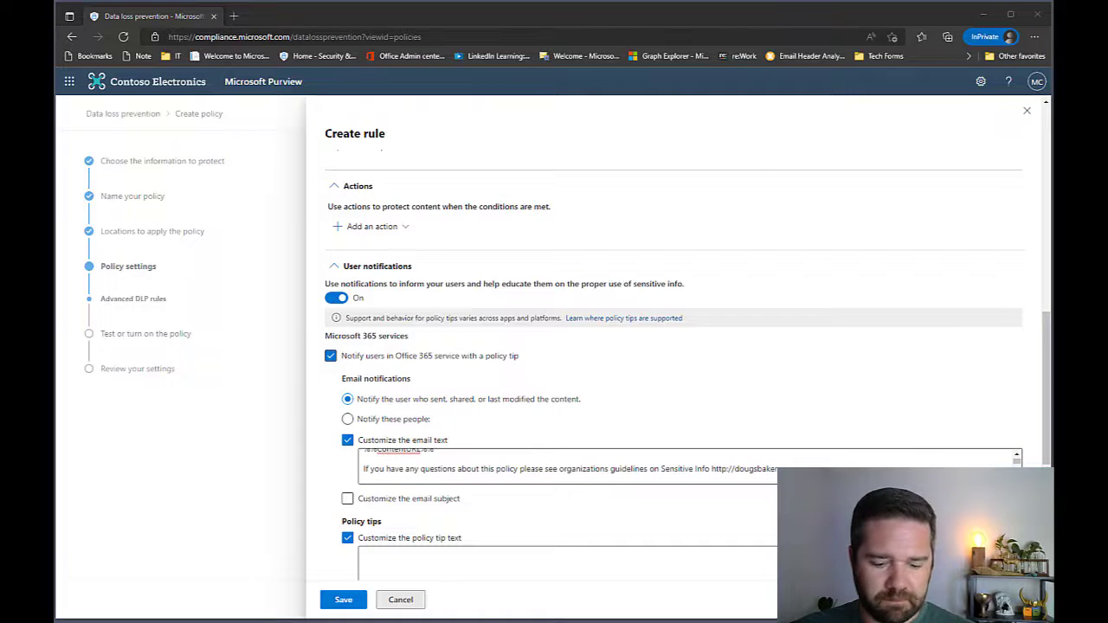
pyautogui.click(476, 569)
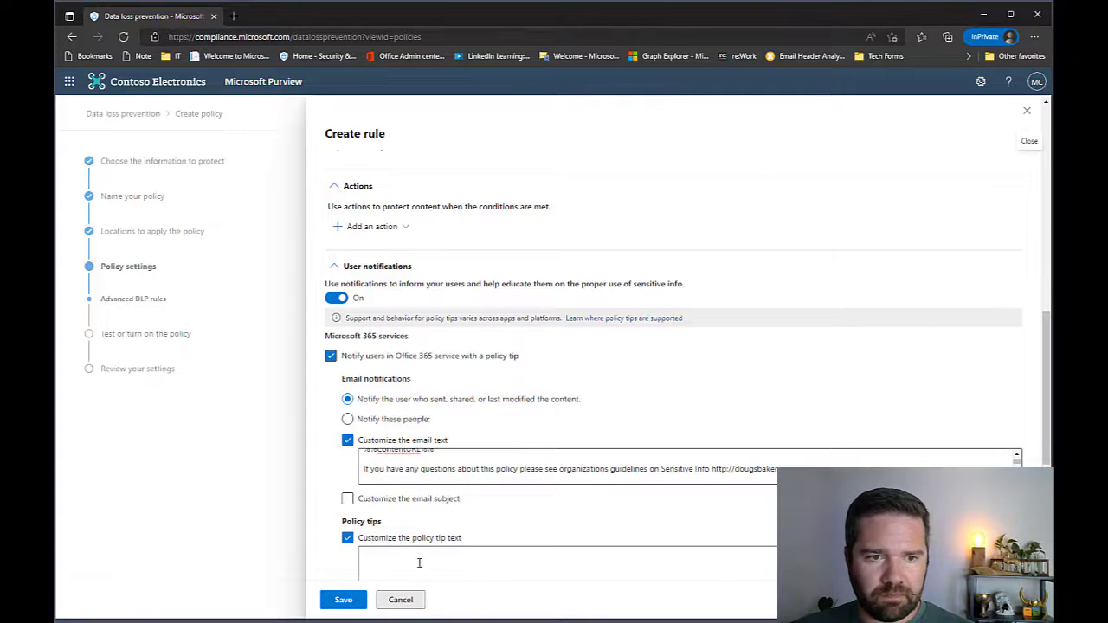
pyautogui.click(470, 568)
pyautogui.hotkey('ctrl', 'v')
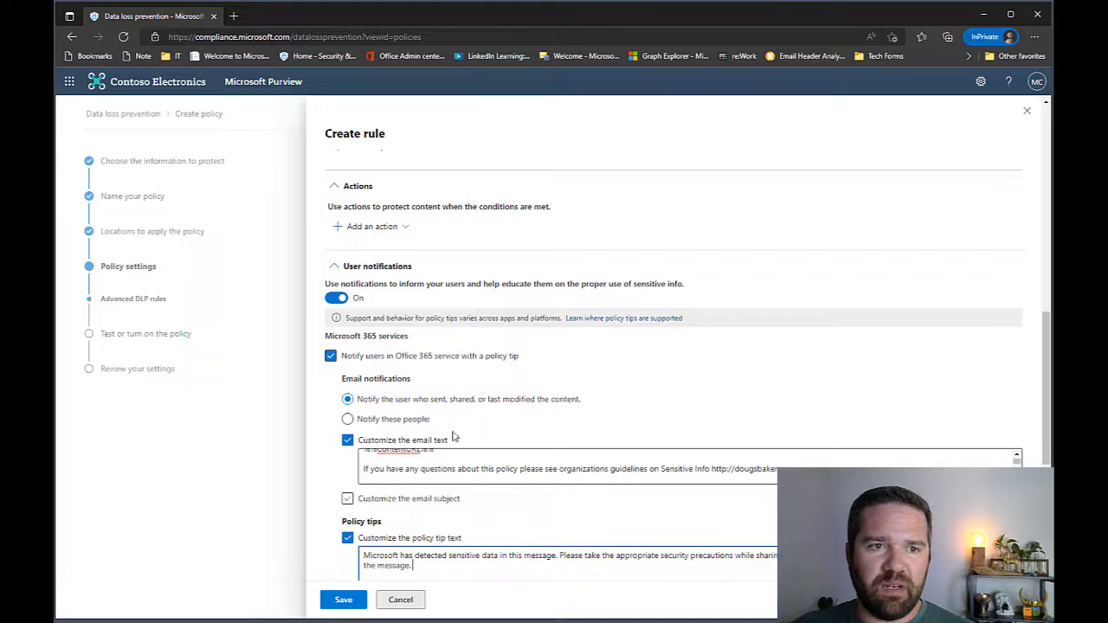
# Add the action to restrict access or encrypt content in Microsoft 365 locations and enable it, blocking only people outside the organization.
pyautogui.scroll(3, 540, 381)
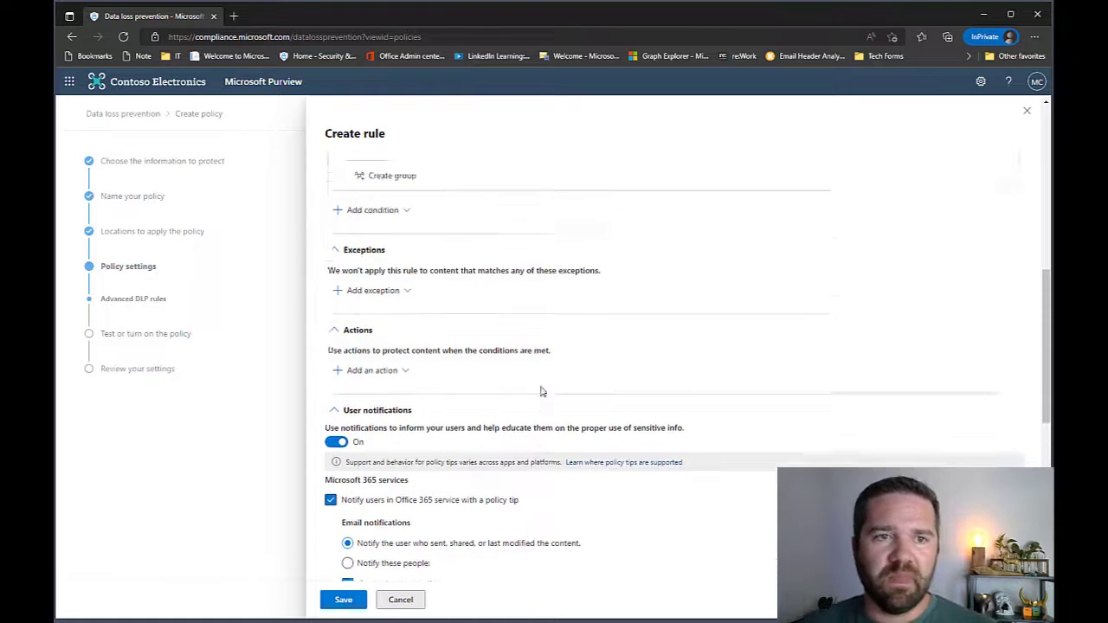
pyautogui.click(401, 384)
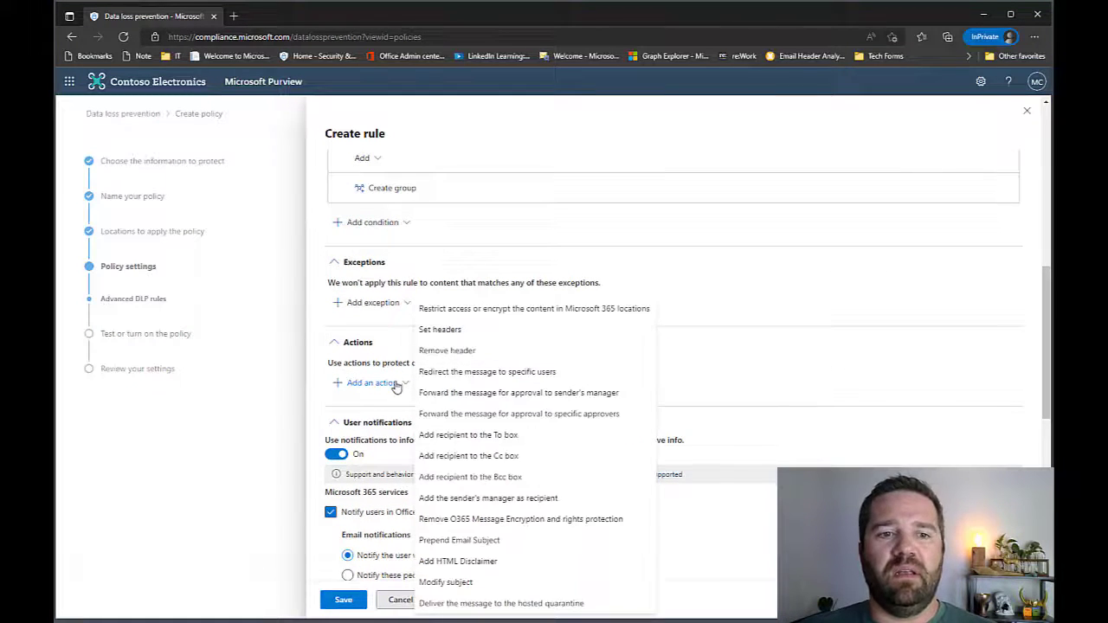
pyautogui.click(513, 310)
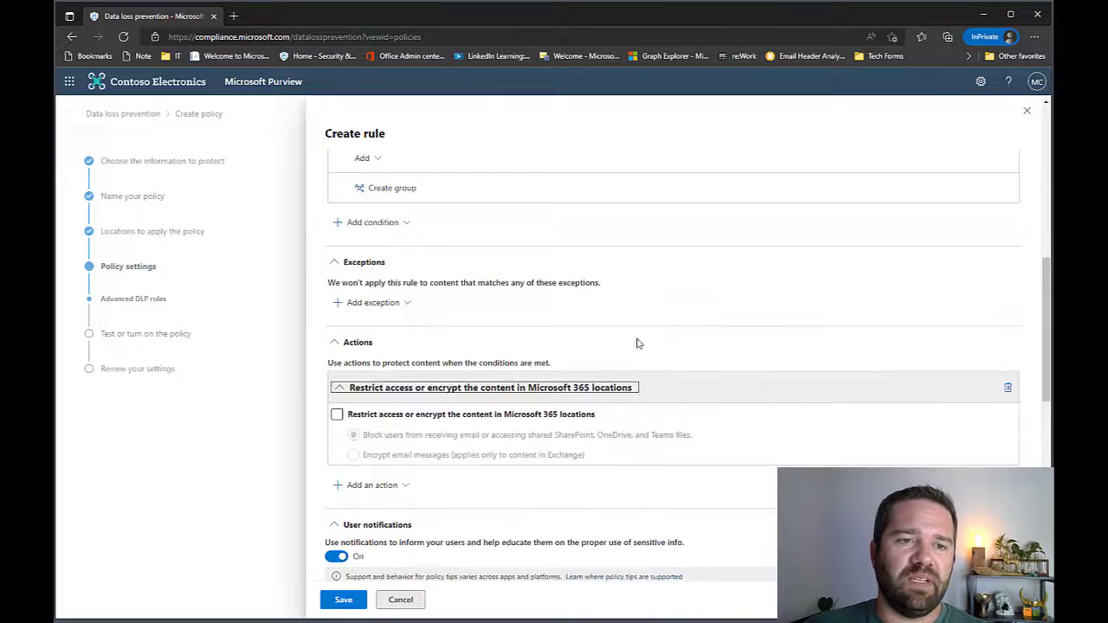
pyautogui.click(346, 418)
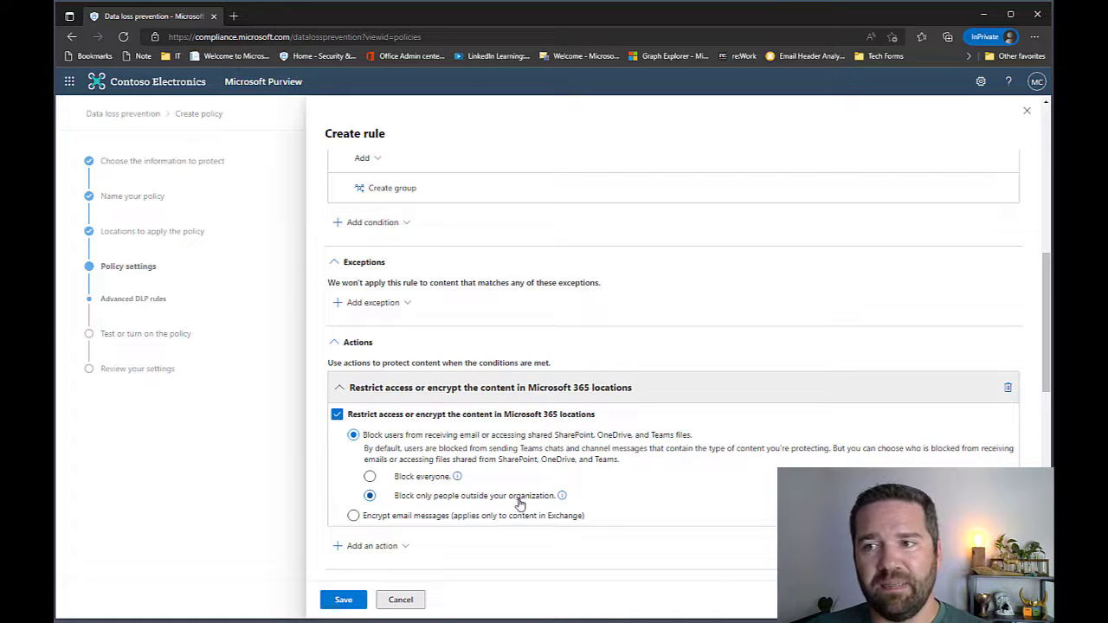
# Review the high-volume rule's sharing condition, sensitive info types and instance counts against its blocking action.
pyautogui.scroll(1, 750, 381)
pyautogui.scroll(4, 750, 381)
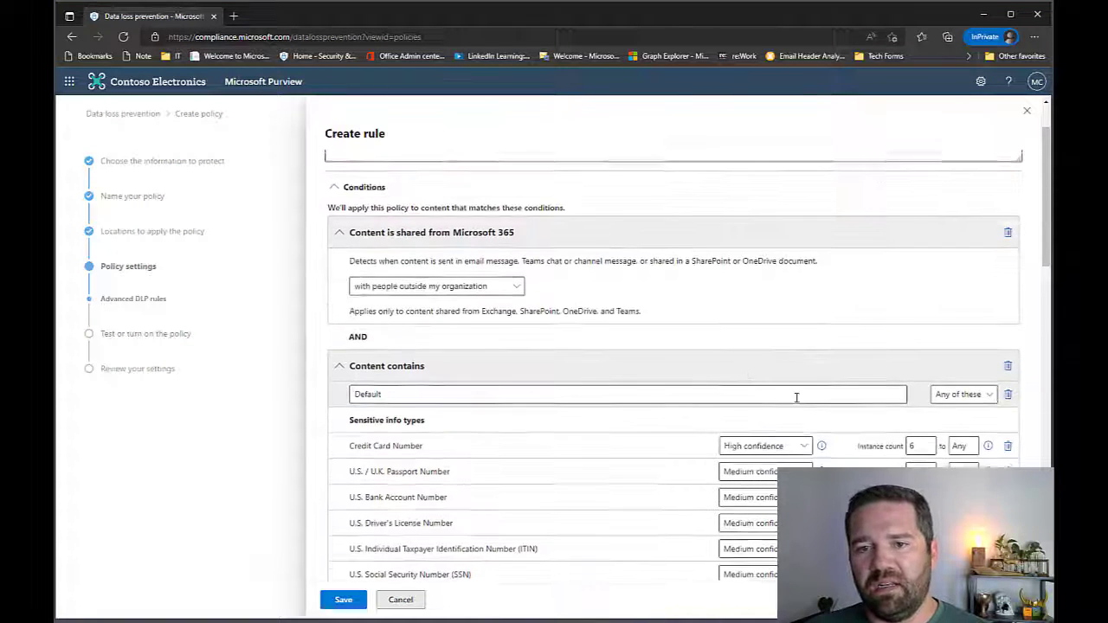
pyautogui.scroll(-2, 866, 355)
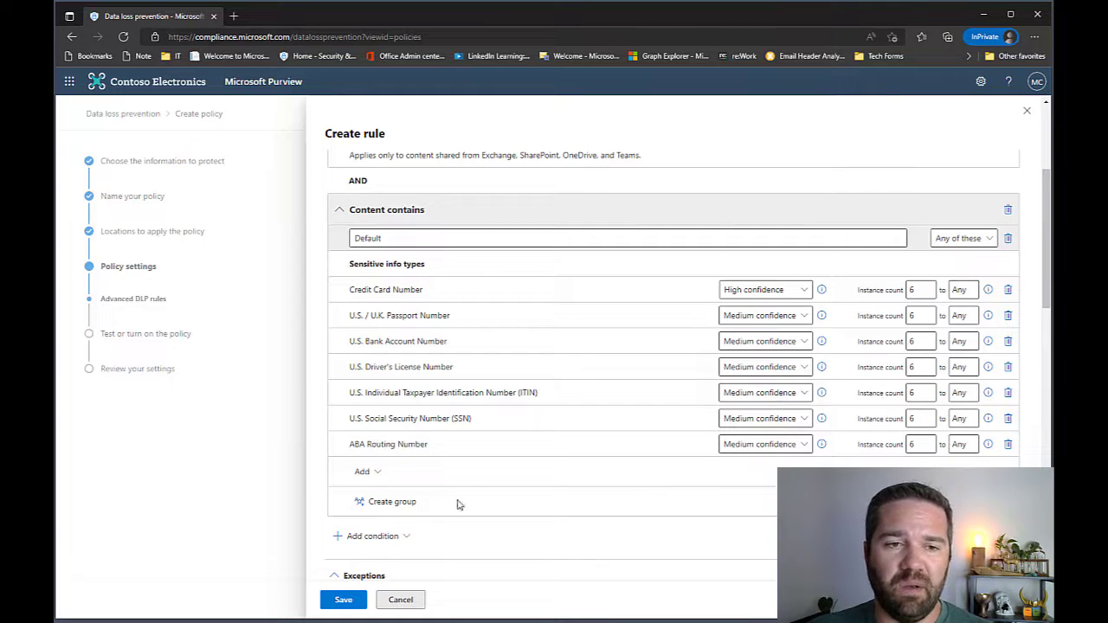
pyautogui.scroll(-3, 457, 505)
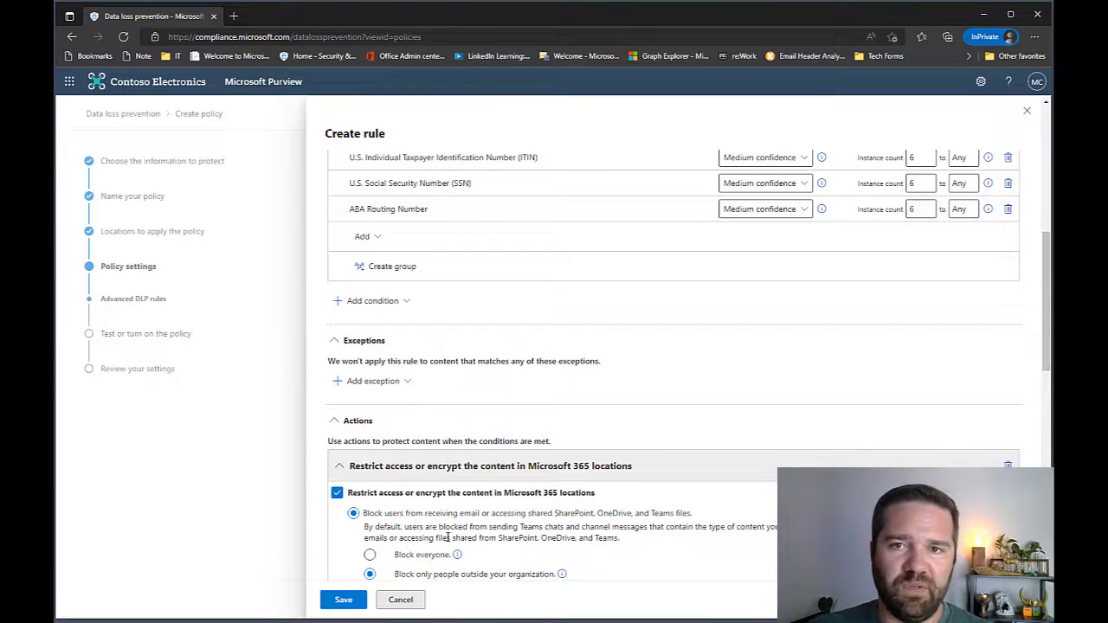
pyautogui.scroll(1, 537, 390)
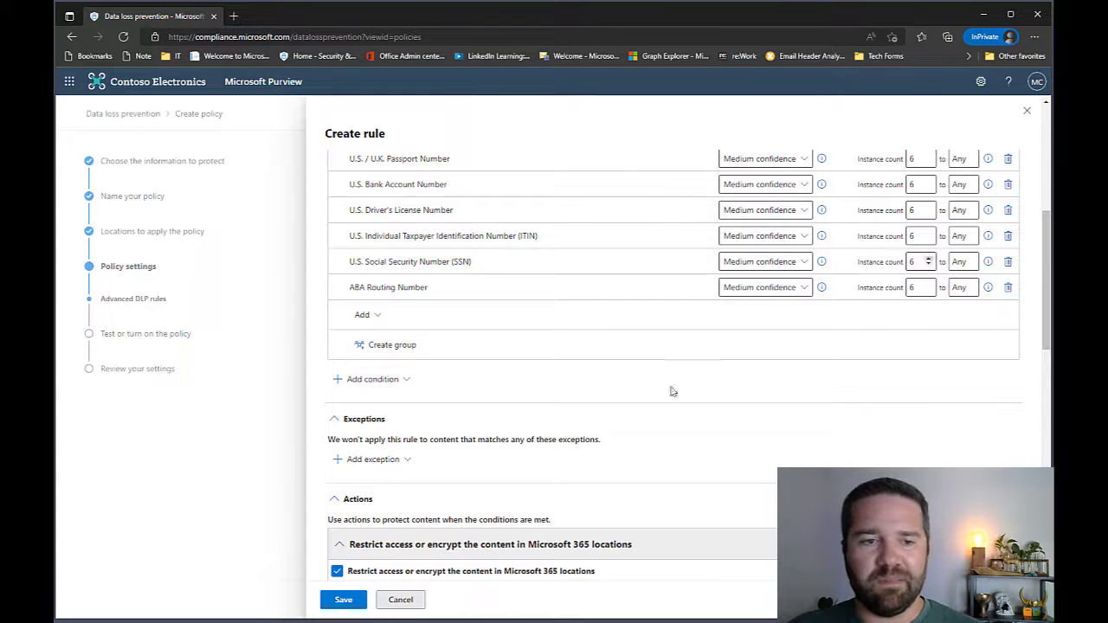
pyautogui.scroll(-3, 670, 391)
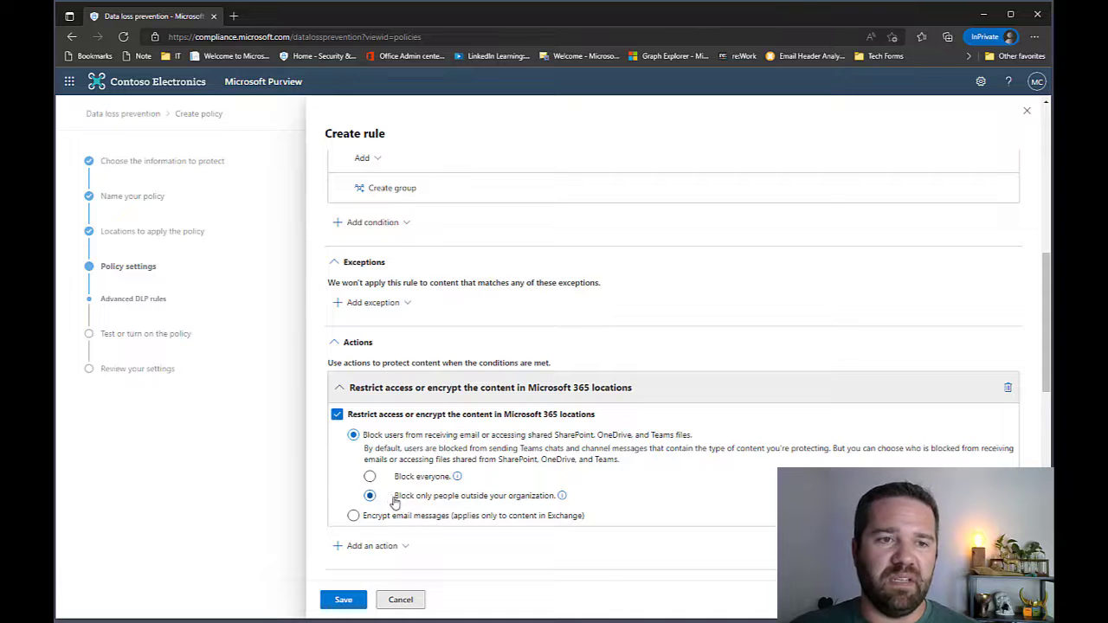
pyautogui.scroll(2, 520, 225)
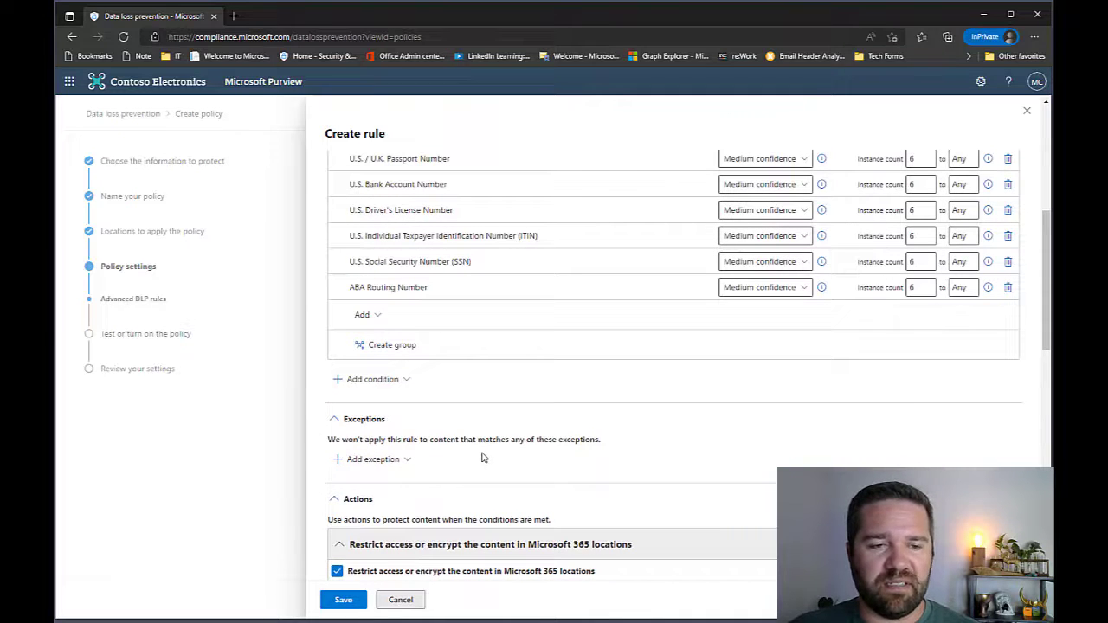
pyautogui.scroll(-2, 482, 457)
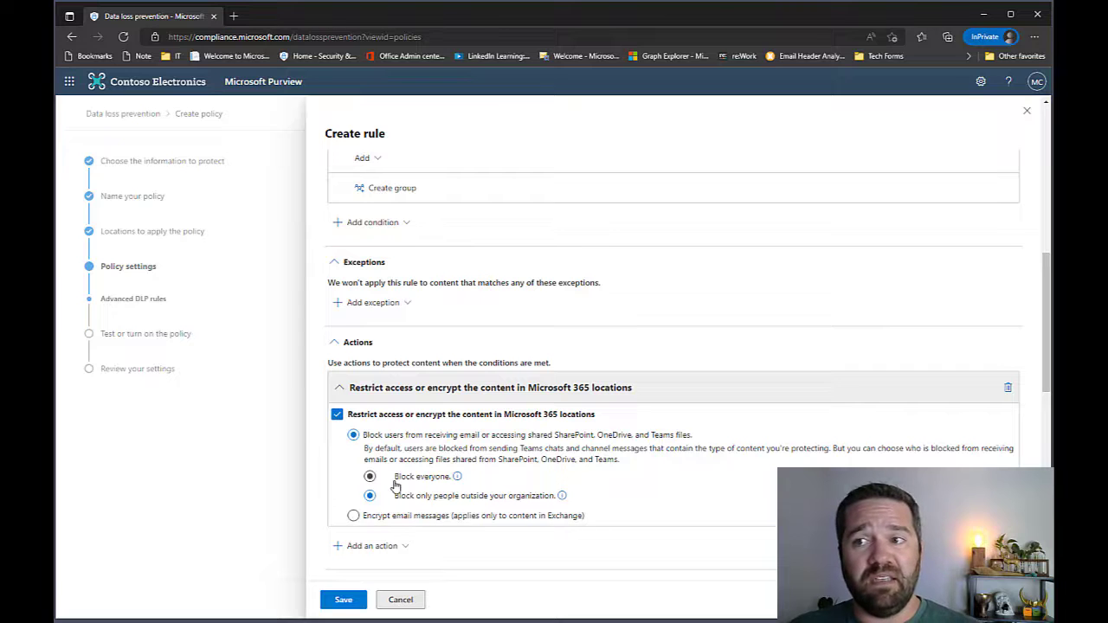
# Add an exception to the rule for the recipient domain windtips.com.
pyautogui.click(374, 303)
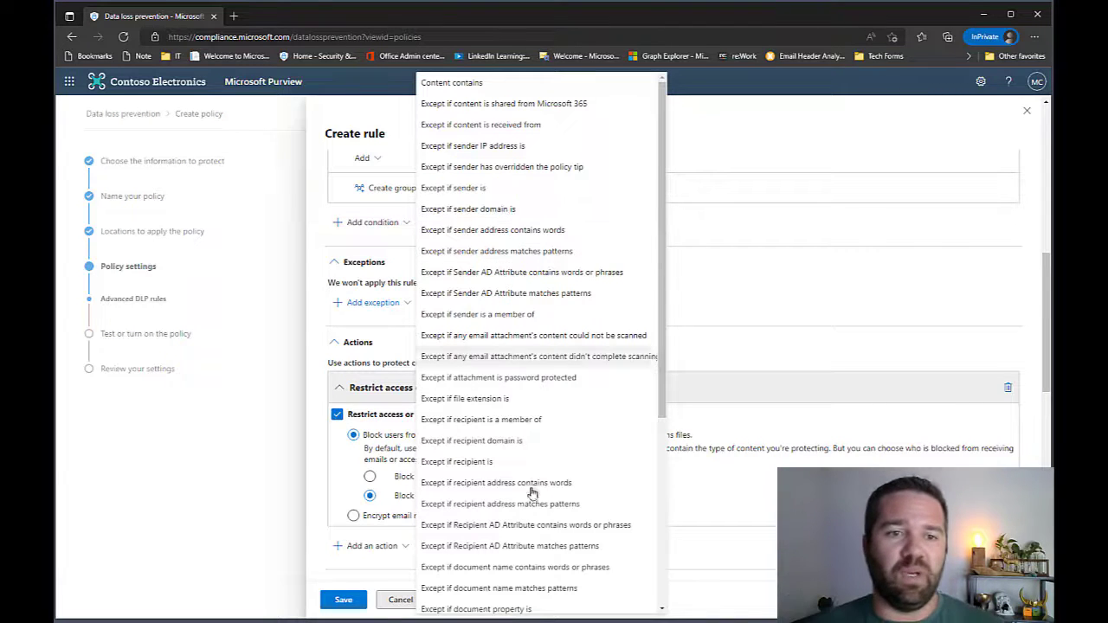
pyautogui.click(477, 441)
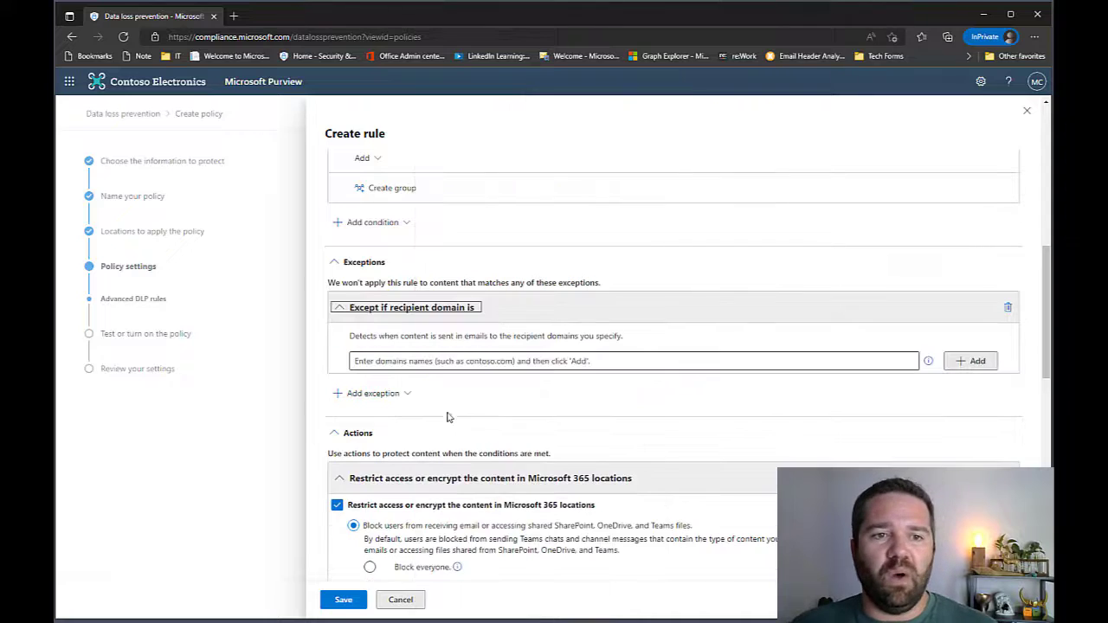
pyautogui.click(440, 365)
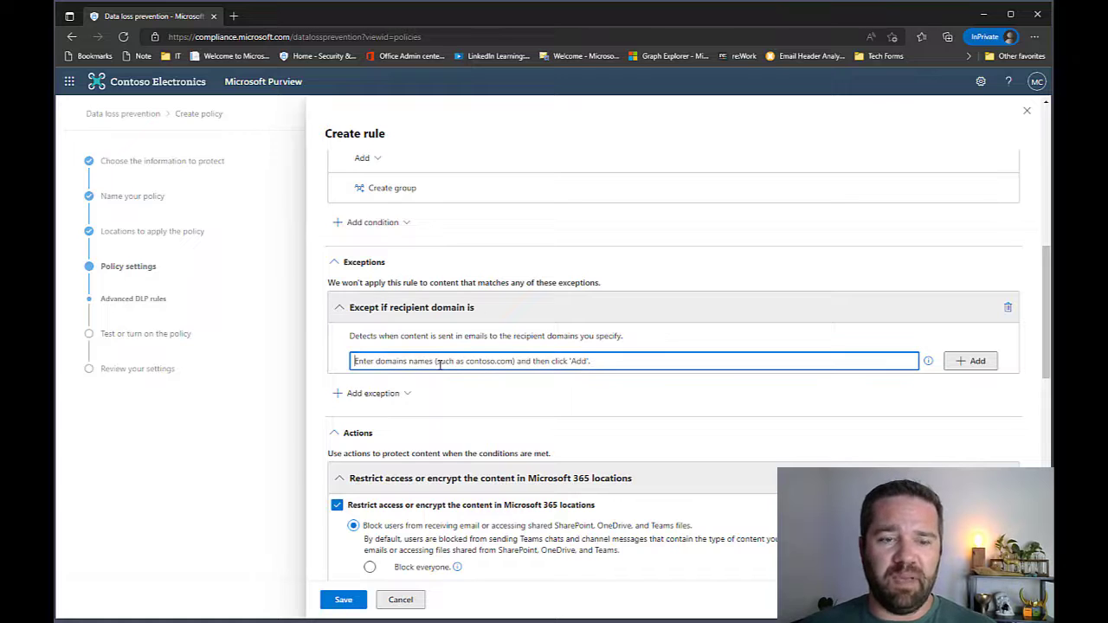
pyautogui.write('windt')
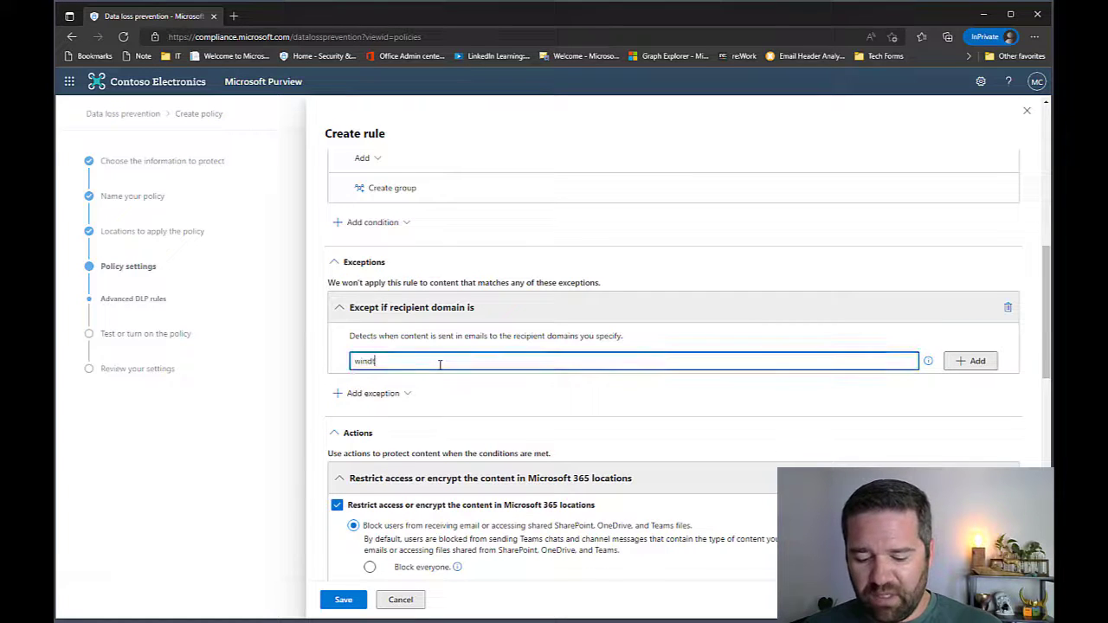
pyautogui.write('ips.com')
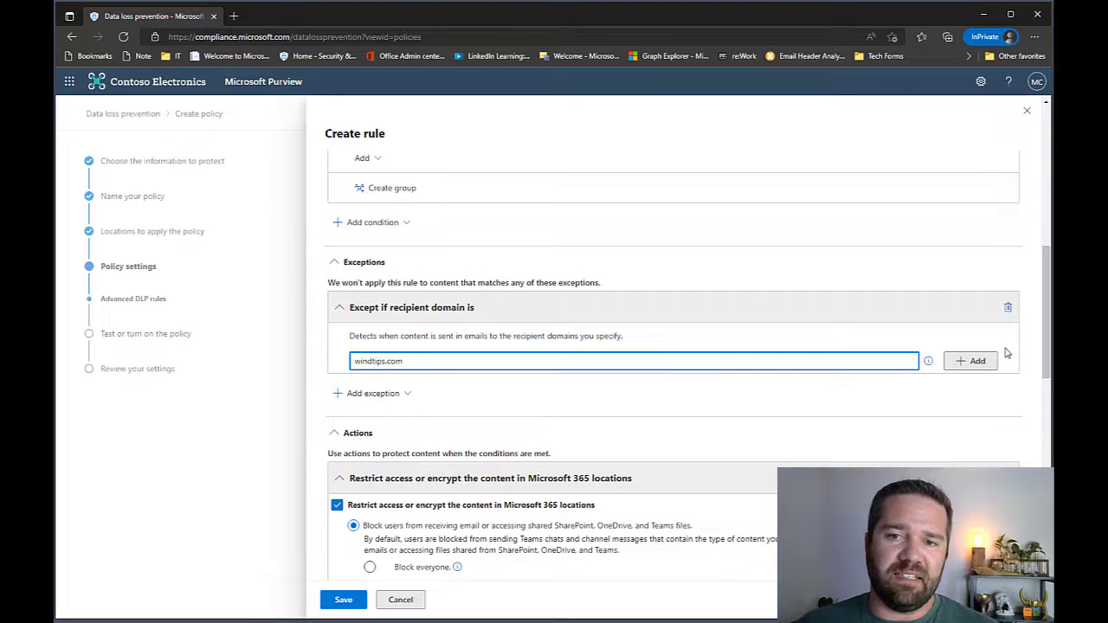
pyautogui.click(974, 361)
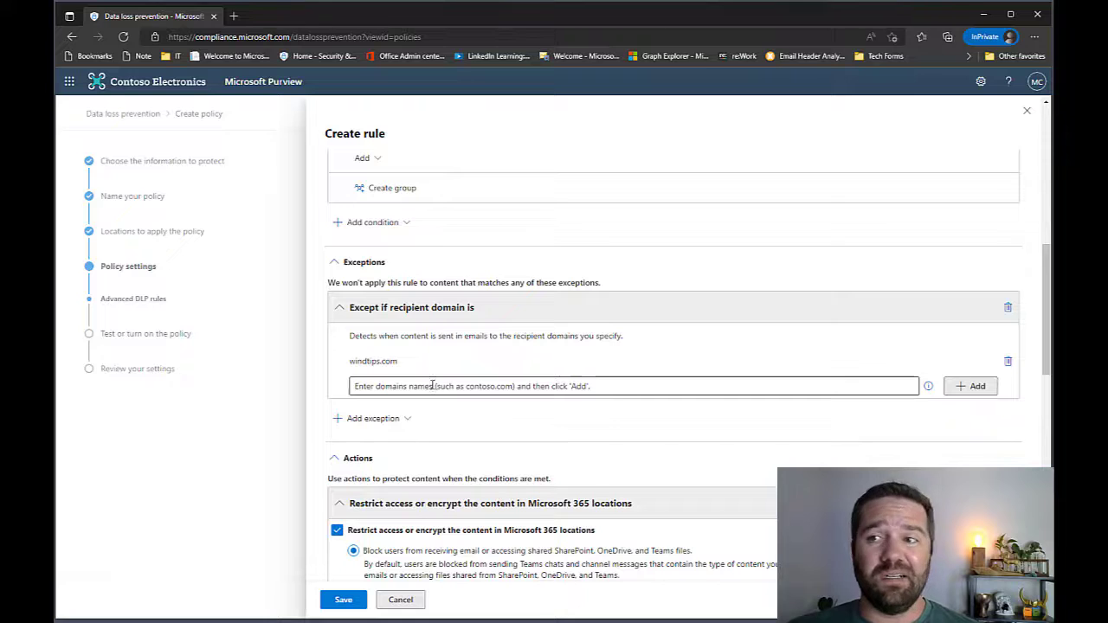
# Try an exception for email subjects containing "[Approved]" and remove that exception from the rule.
pyautogui.scroll(-1, 424, 476)
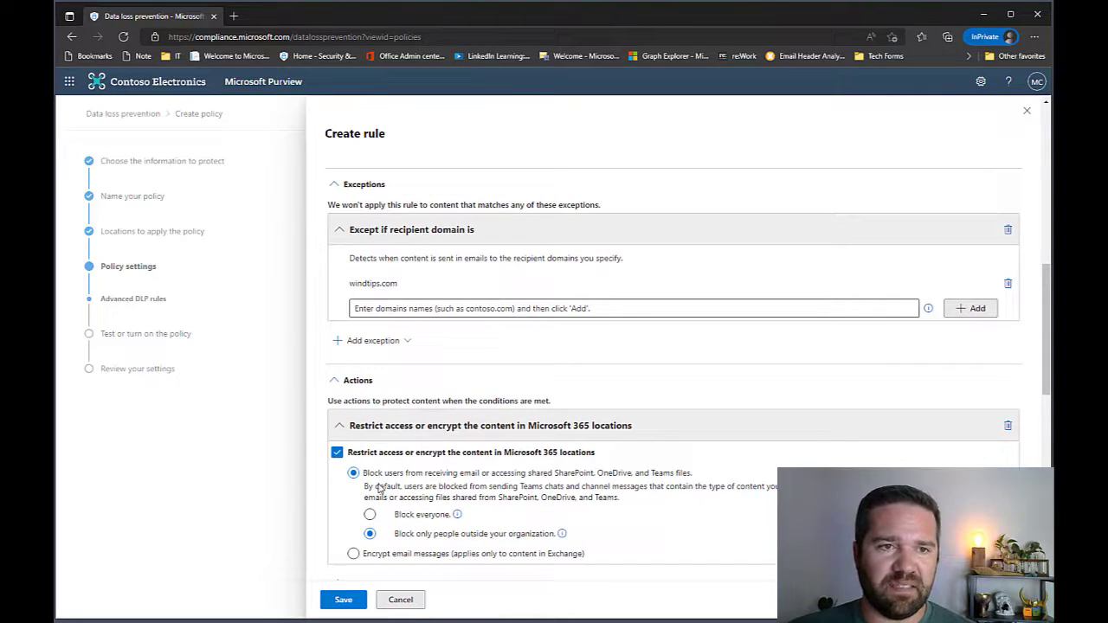
pyautogui.click(395, 341)
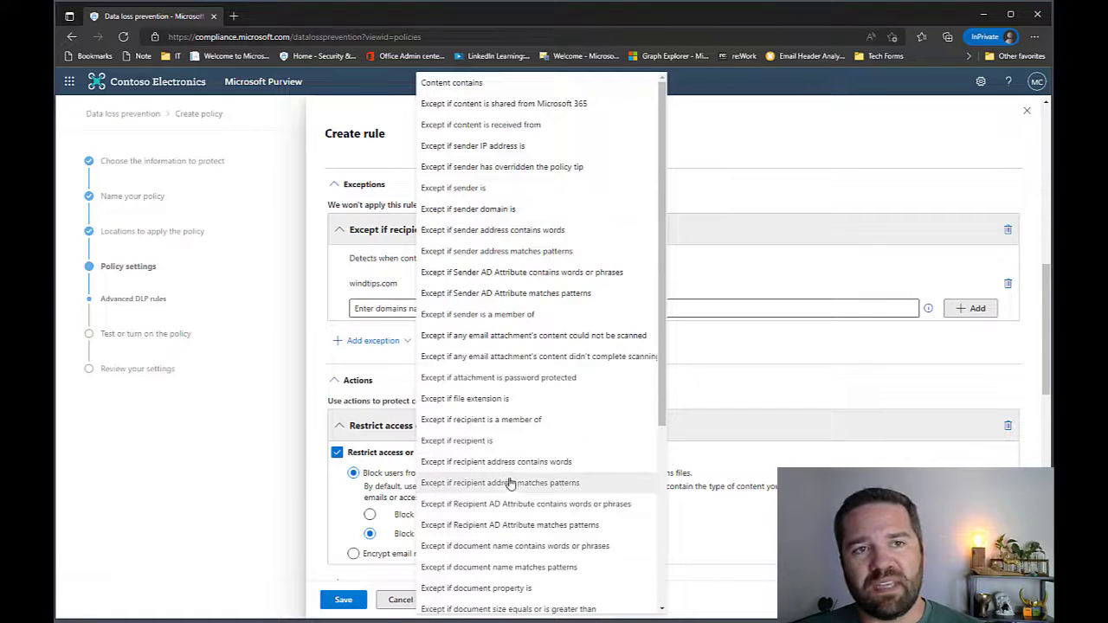
pyautogui.scroll(-5, 511, 485)
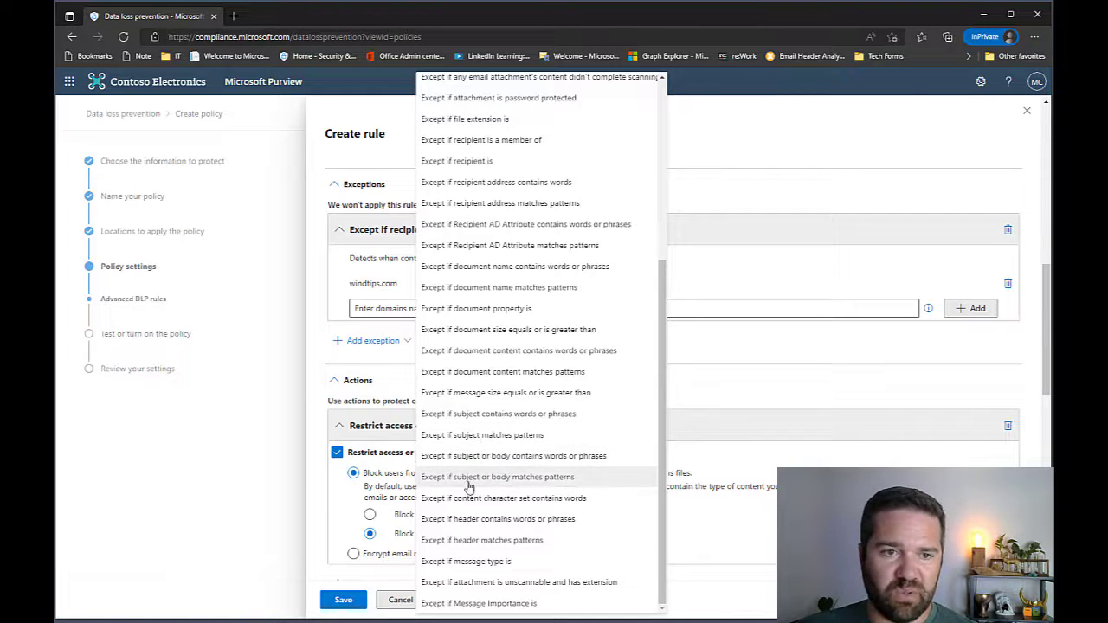
pyautogui.click(464, 417)
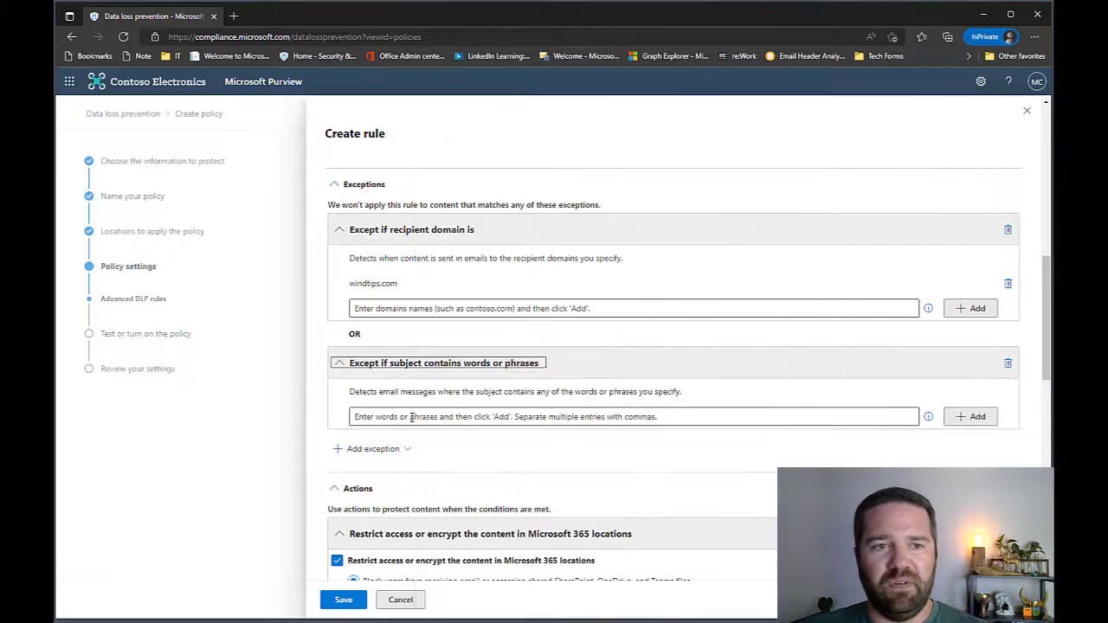
pyautogui.click(630, 418)
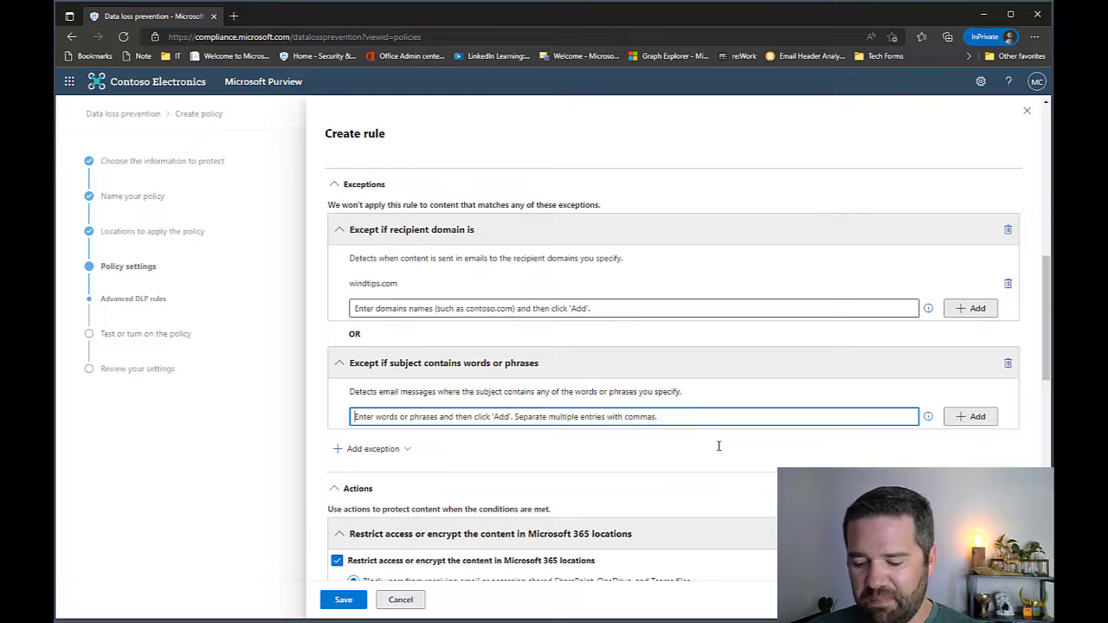
pyautogui.write('Approved]')
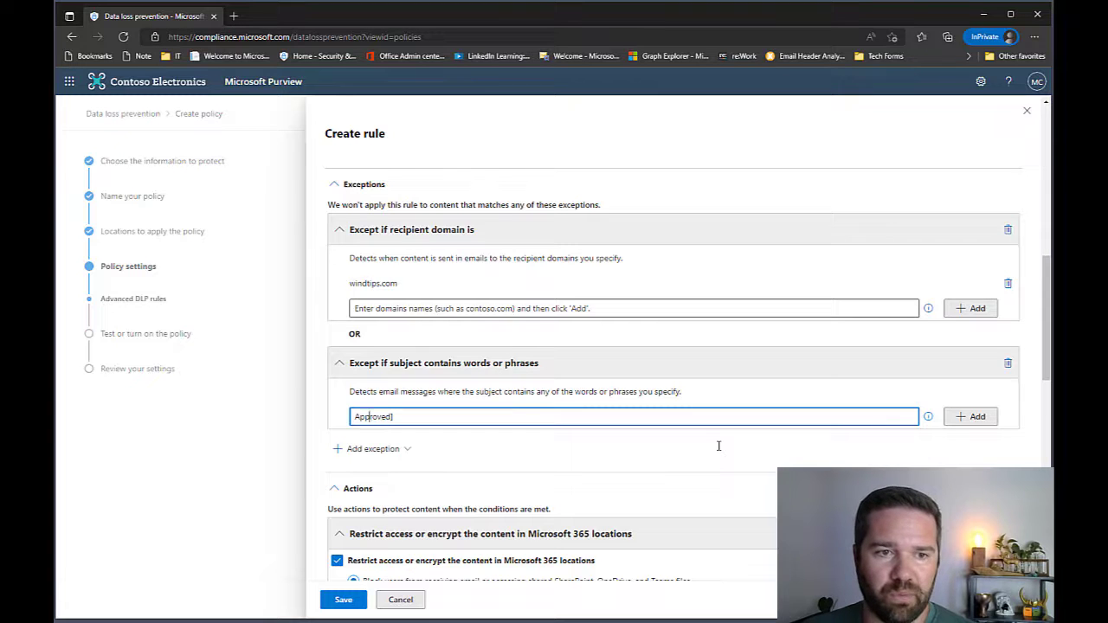
pyautogui.press('Left')
pyautogui.press('Left')
pyautogui.press('Left')
pyautogui.write('[')
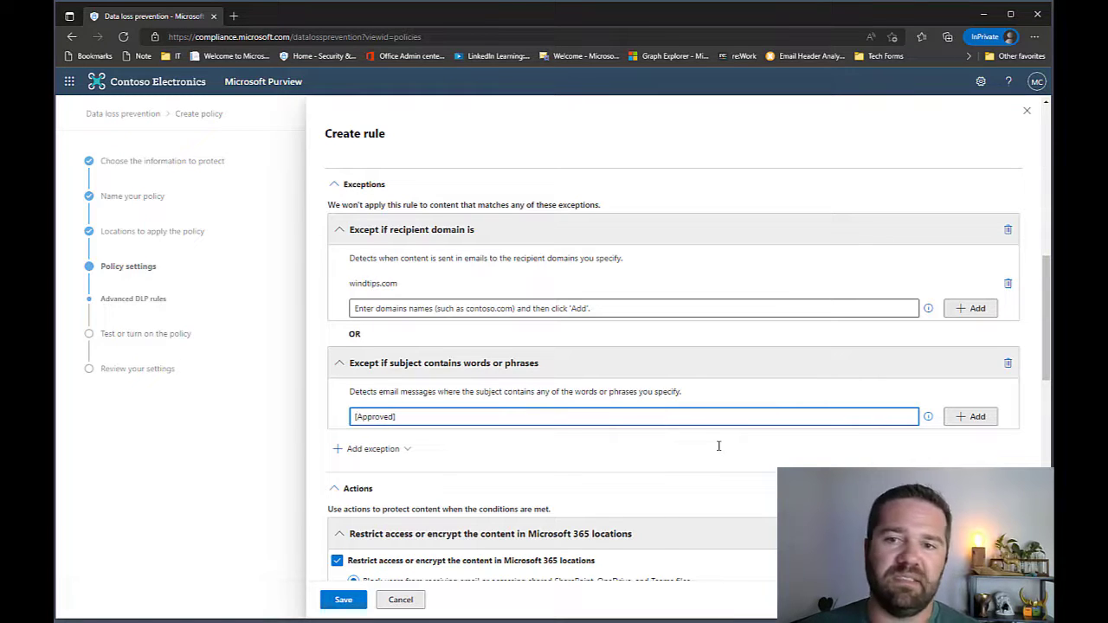
pyautogui.click(971, 416)
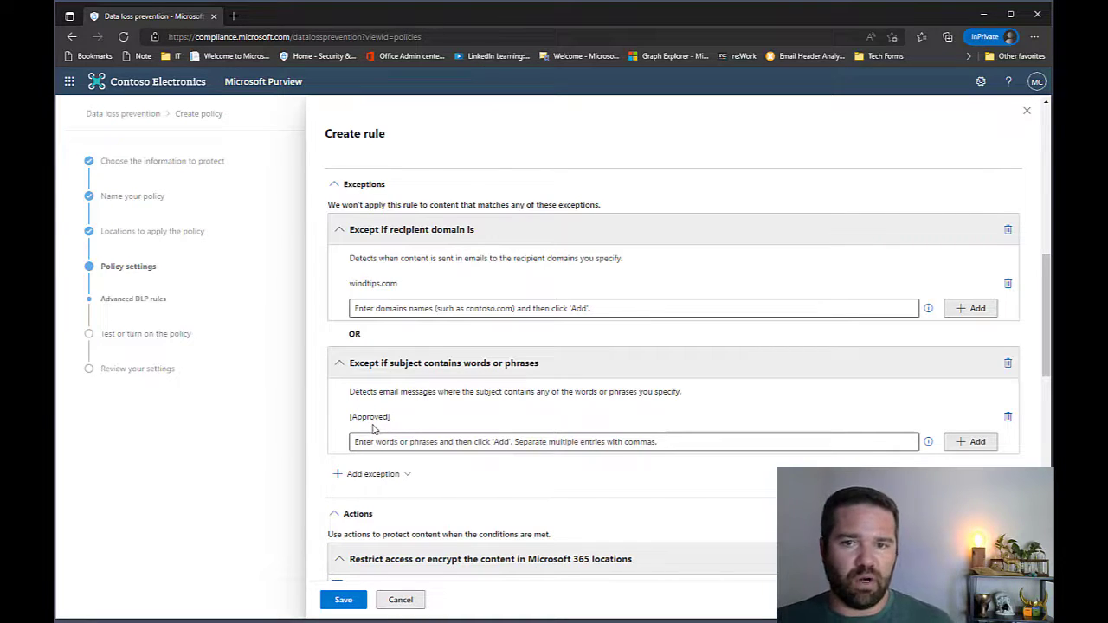
pyautogui.click(1010, 363)
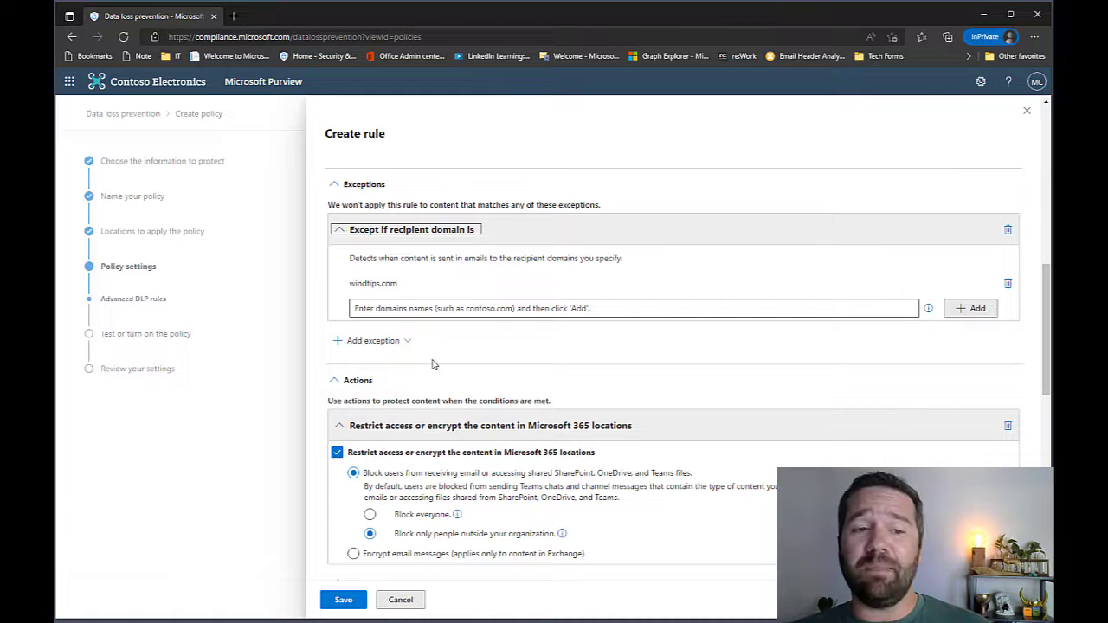
# Review the rule from its name and conditions through the exception, action and notifications down to the user override settings.
pyautogui.scroll(3, 444, 468)
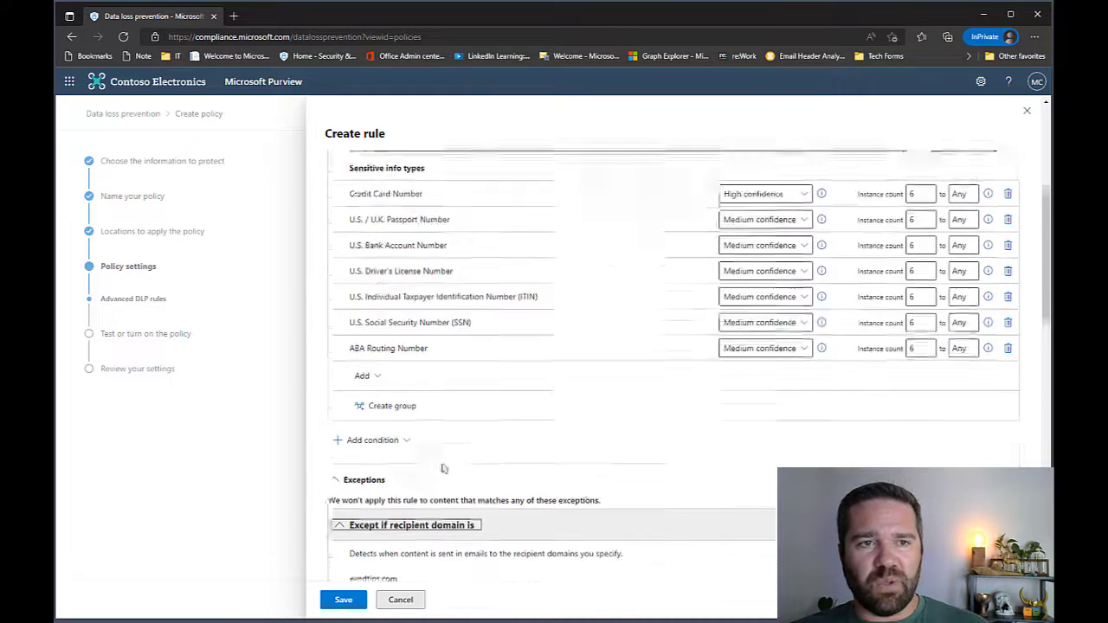
pyautogui.scroll(4, 443, 468)
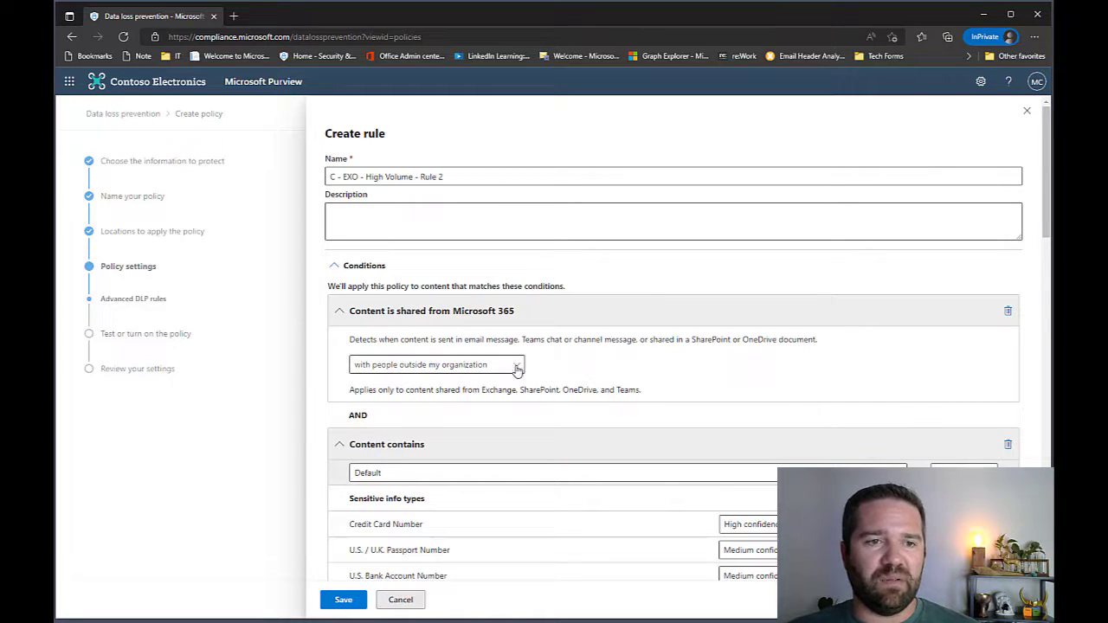
pyautogui.scroll(-6, 520, 372)
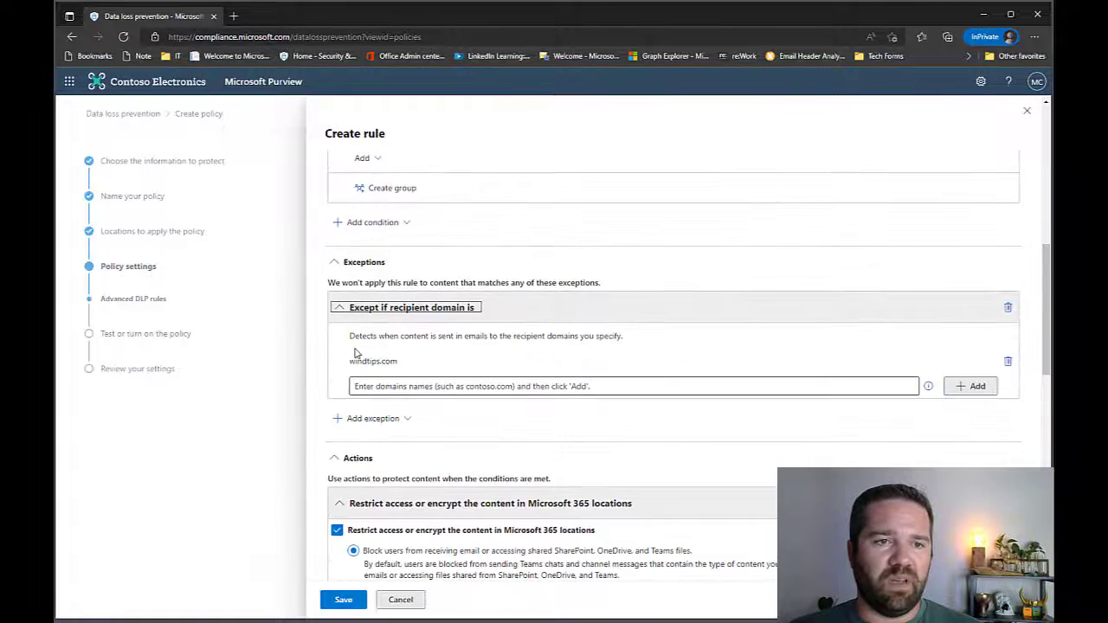
pyautogui.scroll(-2, 346, 355)
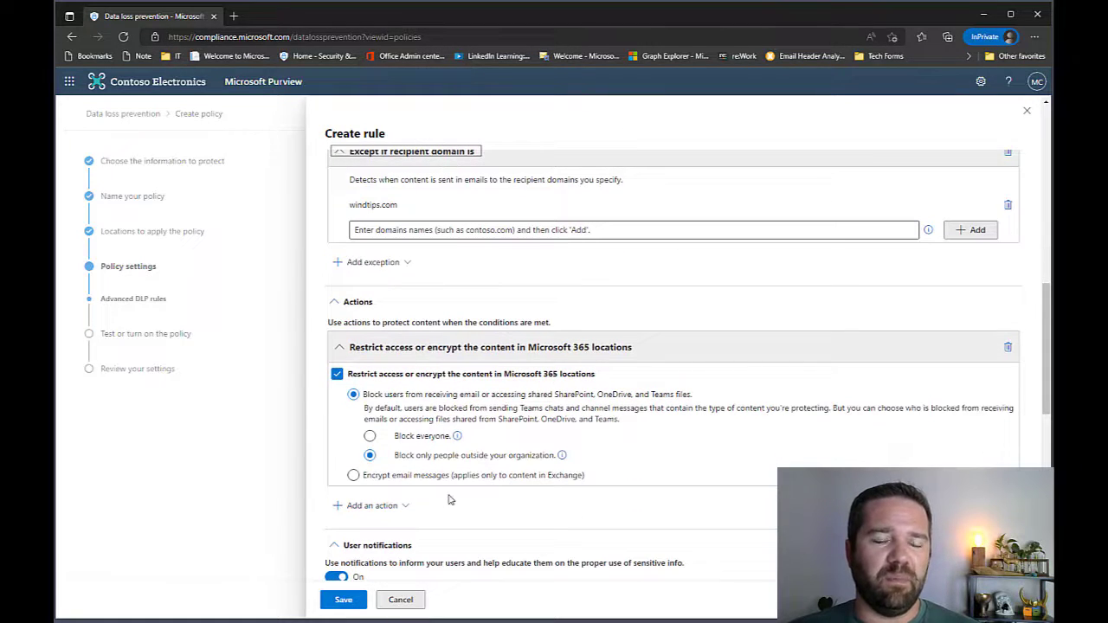
pyautogui.scroll(-3, 453, 502)
pyautogui.scroll(-3, 465, 567)
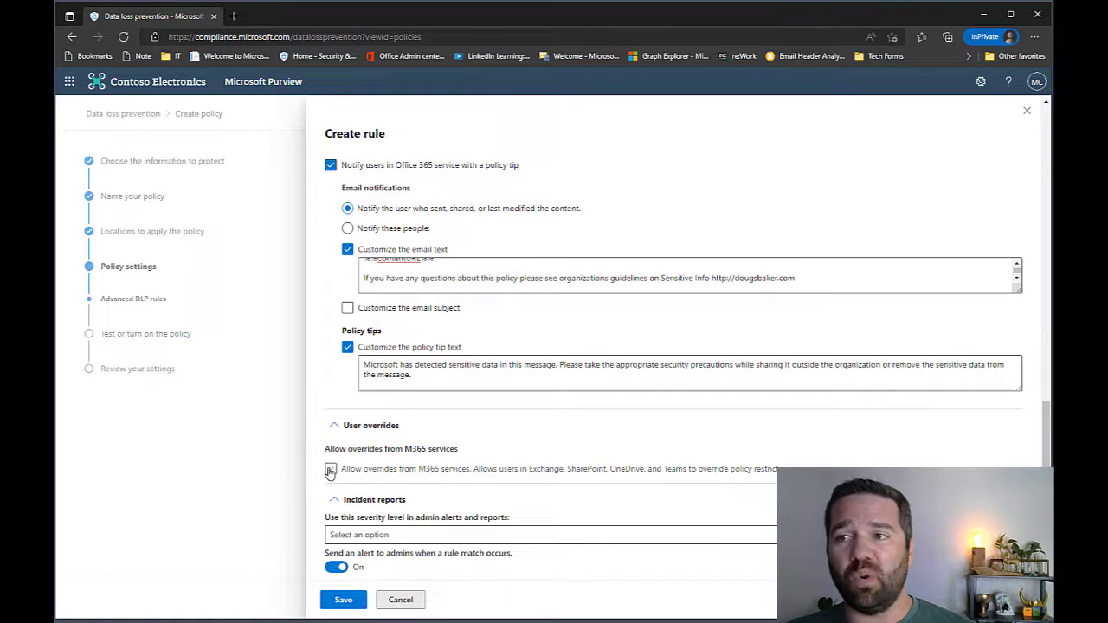
# Allow users to override the rule's restrictions from M365 services and require a business justification to override.
pyautogui.click(330, 470)
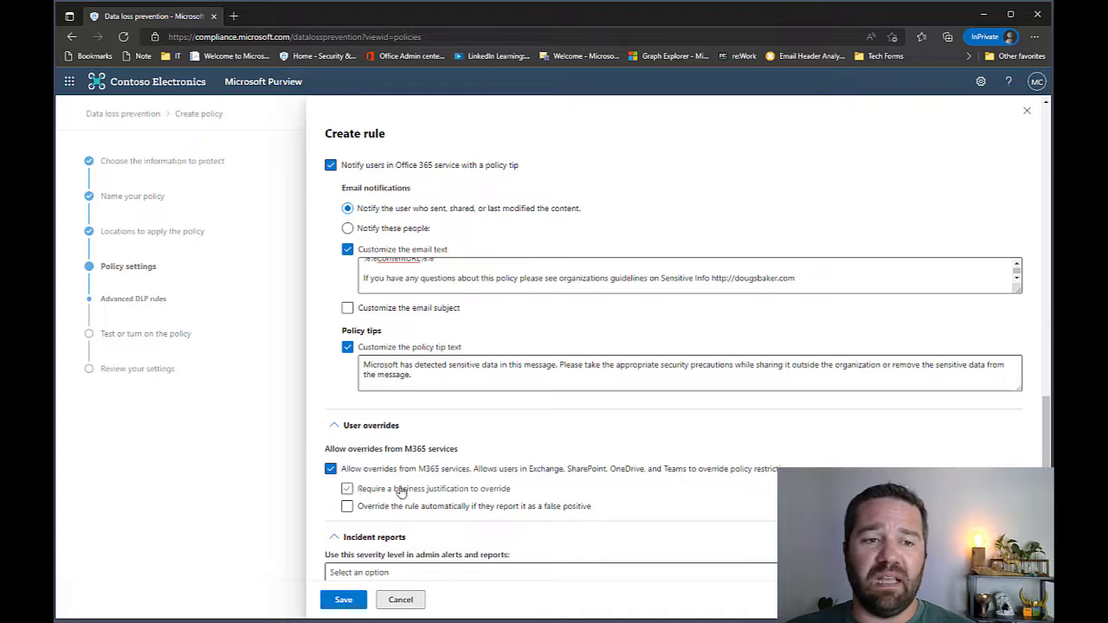
pyautogui.click(347, 488)
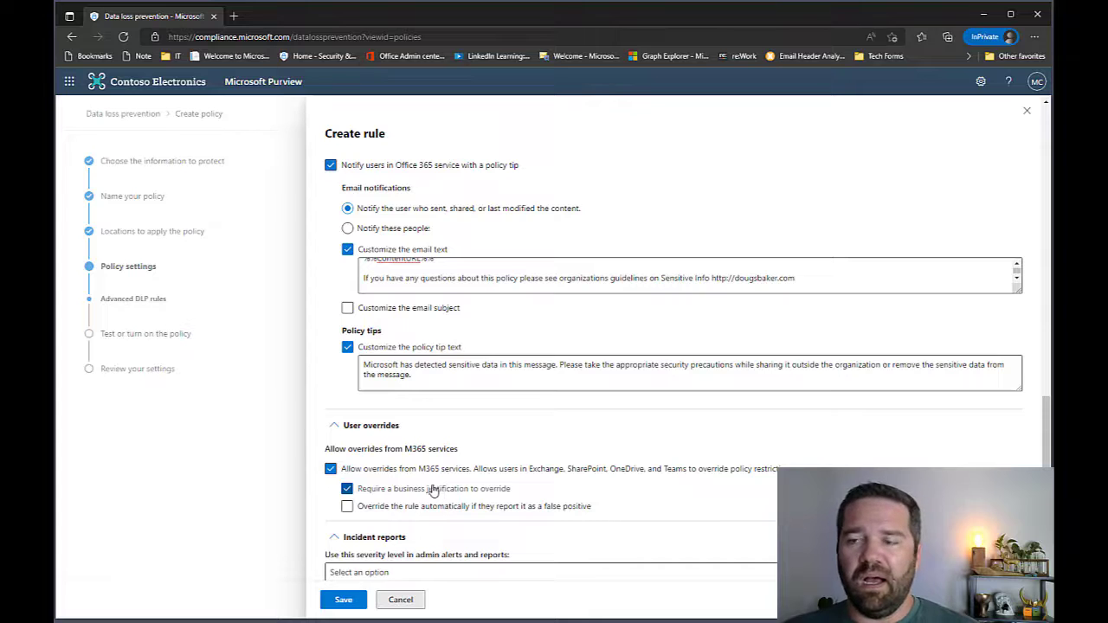
pyautogui.click(330, 468)
pyautogui.click(330, 469)
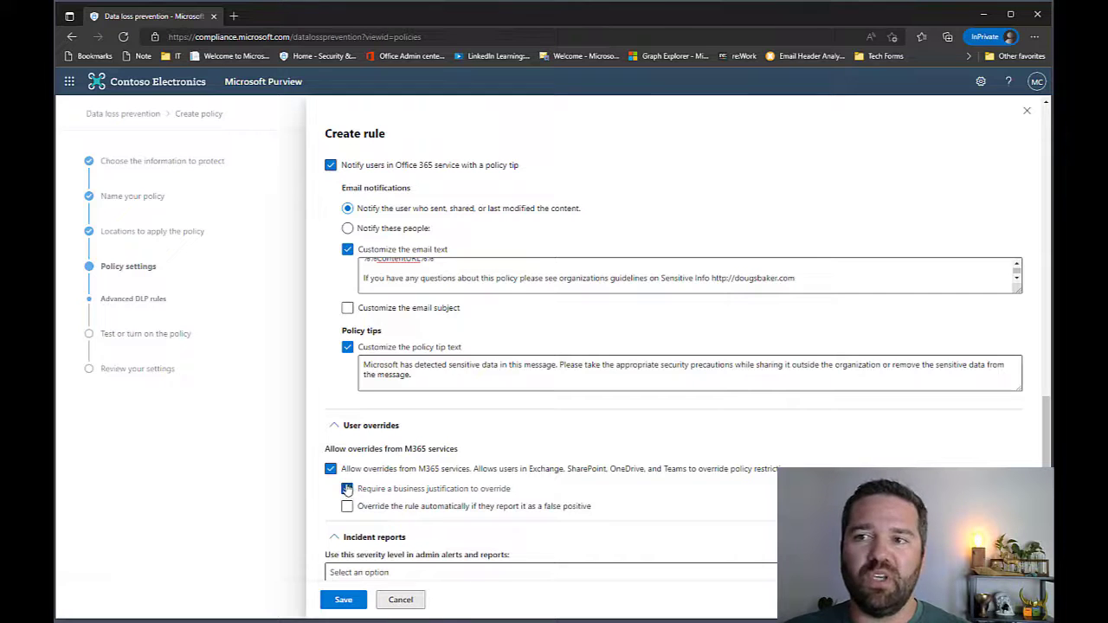
pyautogui.click(346, 489)
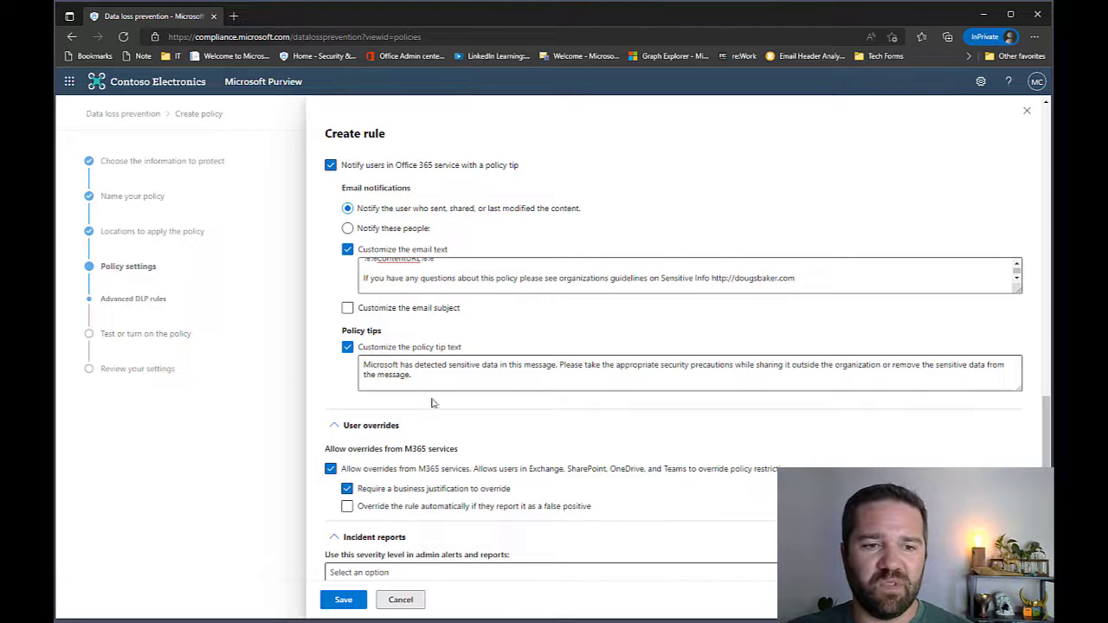
# Set the severity level for the rule's admin alerts and reports to High and save the rule.
pyautogui.scroll(-2, 447, 482)
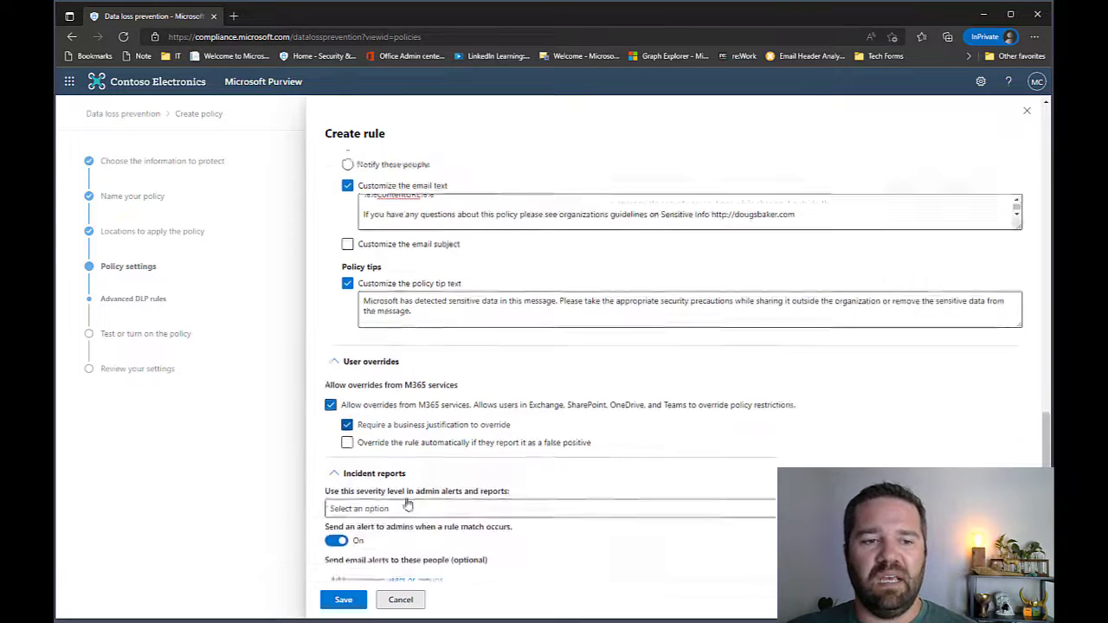
pyautogui.click(379, 417)
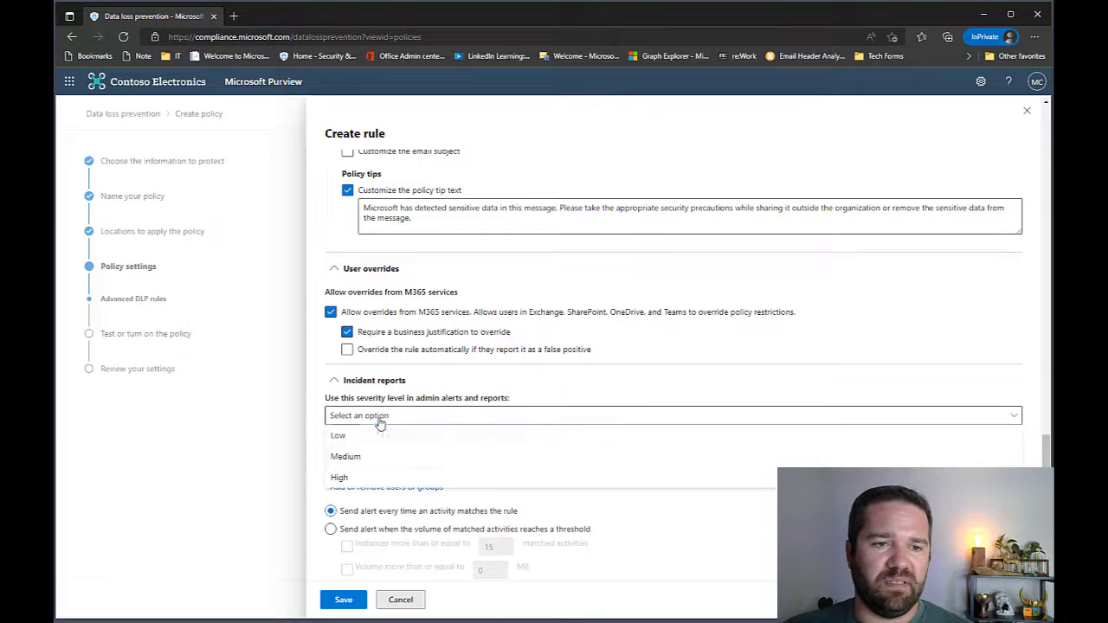
pyautogui.click(340, 477)
pyautogui.scroll(-2, 360, 484)
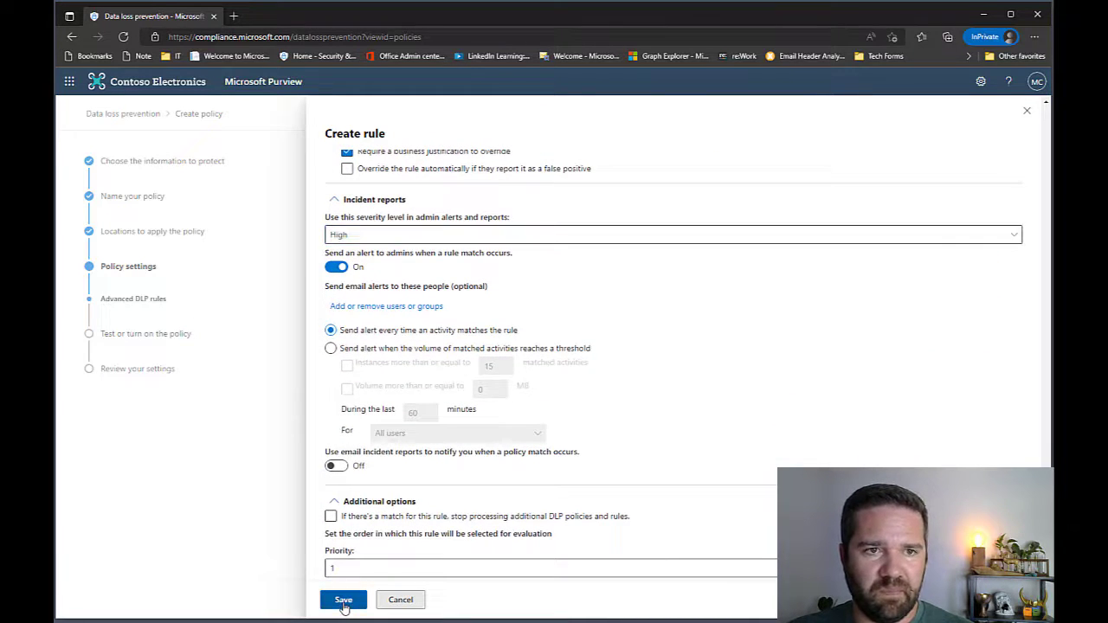
pyautogui.scroll(10, 571, 375)
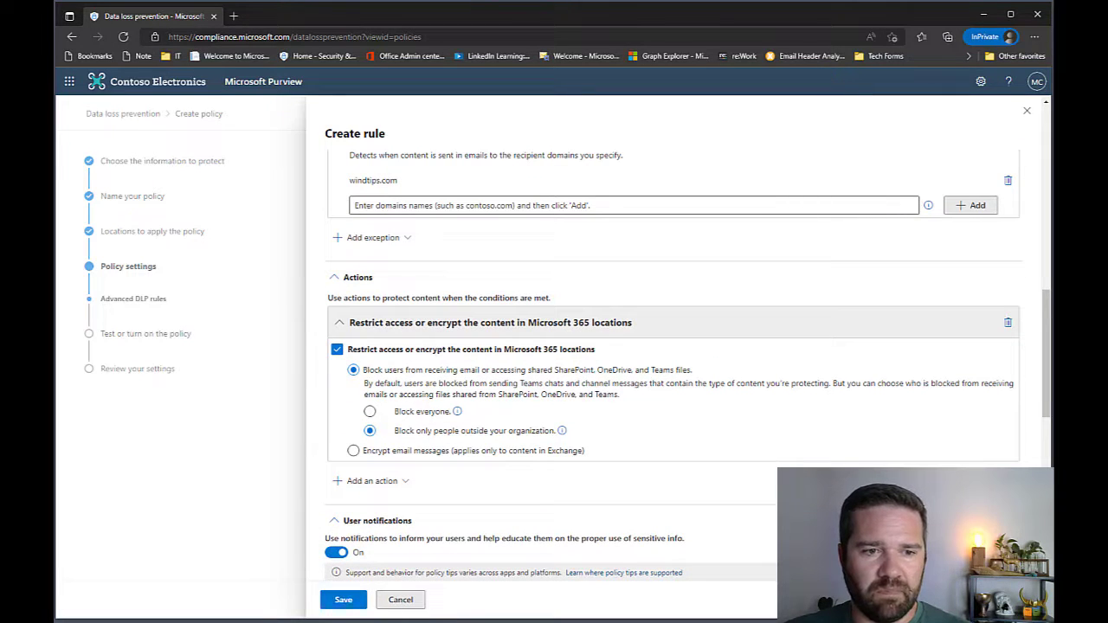
pyautogui.click(342, 600)
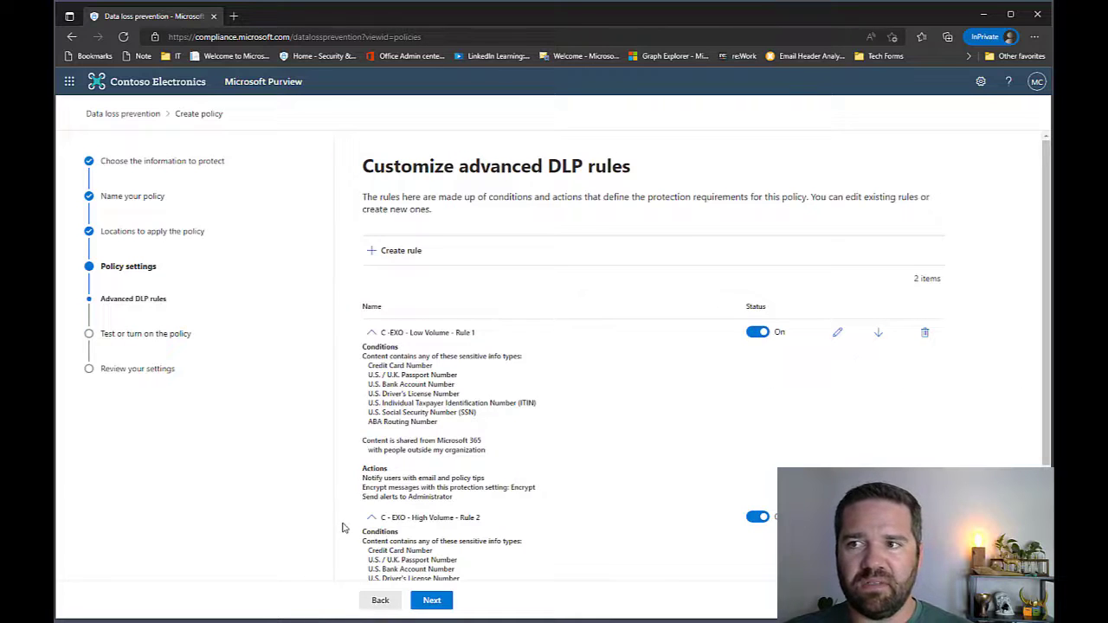
# Compare the conditions, exceptions and actions of the low-volume and high-volume rules in the advanced DLP rules list.
pyautogui.scroll(-2, 437, 539)
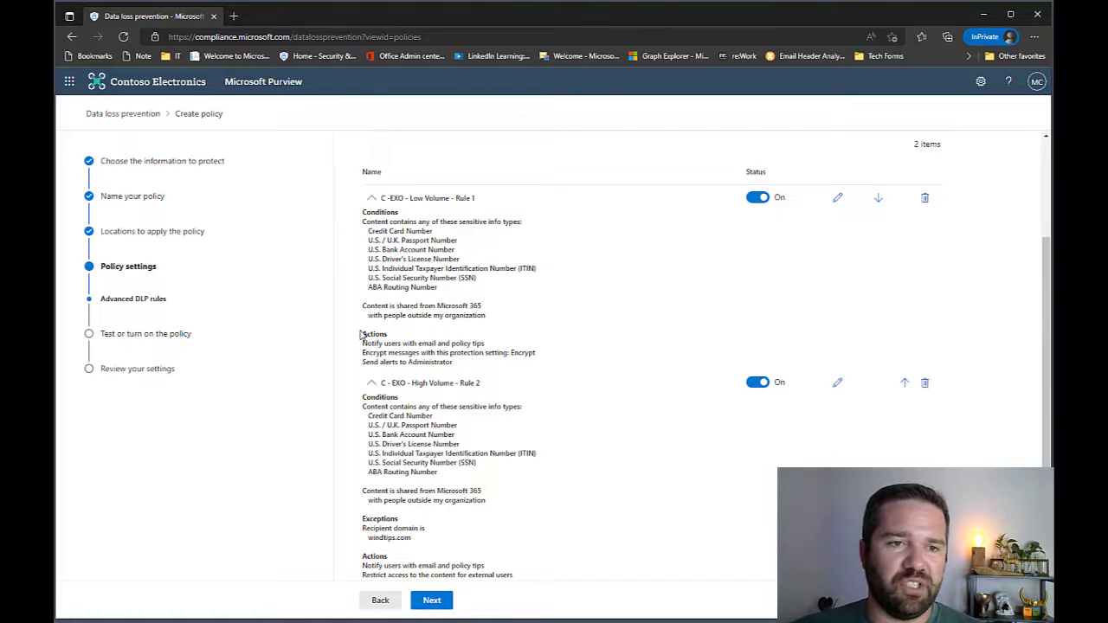
pyautogui.moveTo(361, 335)
pyautogui.mouseDown()
pyautogui.moveTo(436, 353)
pyautogui.moveTo(362, 350)
pyautogui.moveTo(363, 212)
pyautogui.moveTo(364, 346)
pyautogui.mouseUp()
pyautogui.click(446, 354)
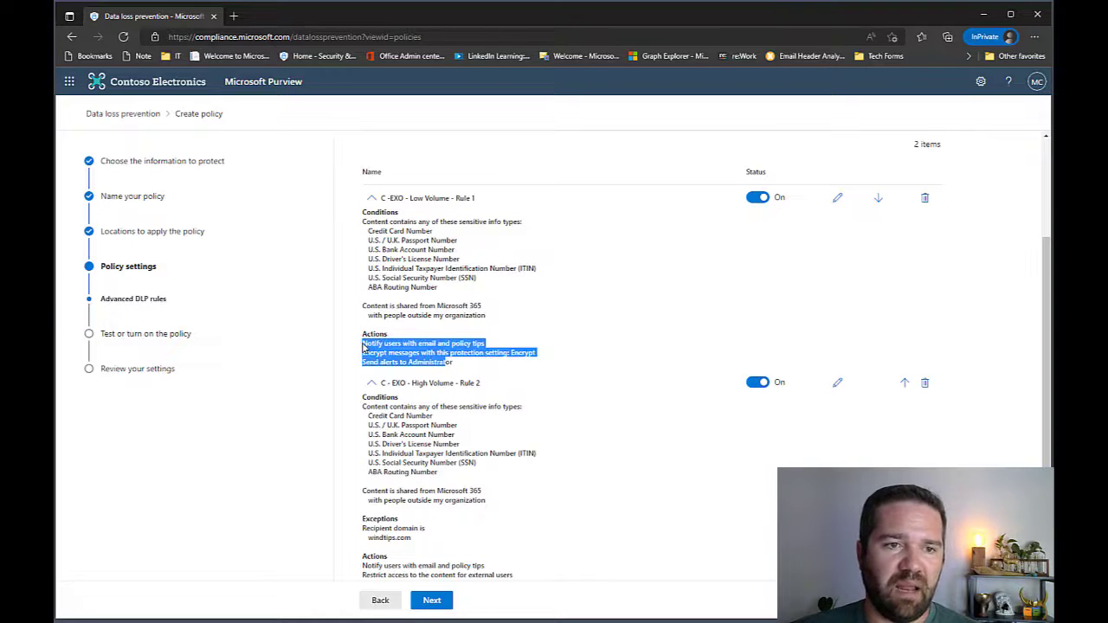
pyautogui.click(419, 459)
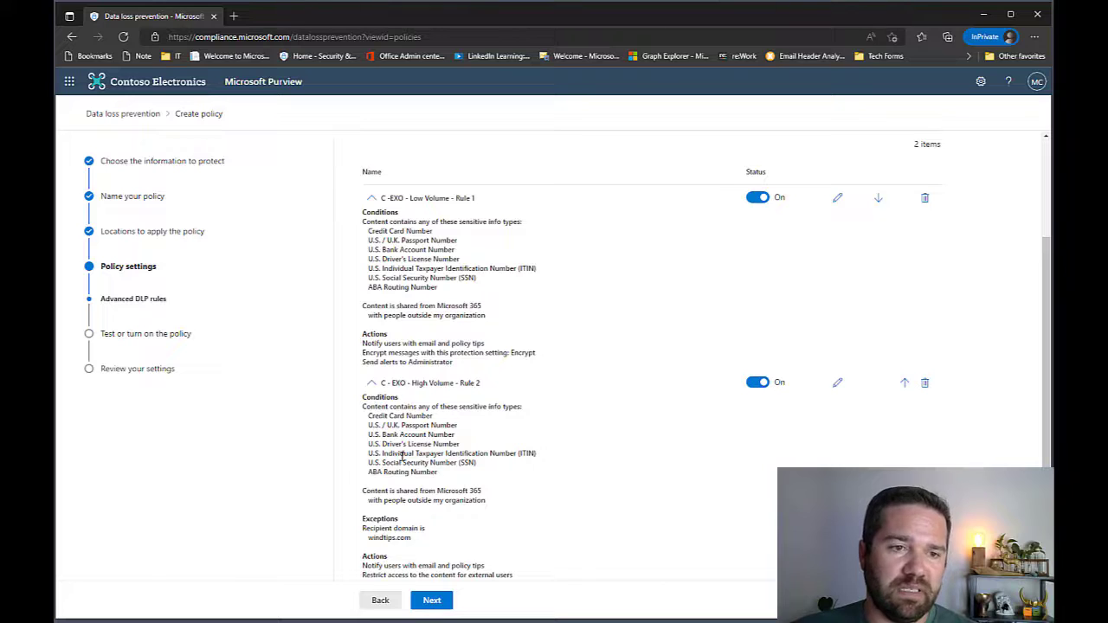
pyautogui.scroll(-1, 401, 468)
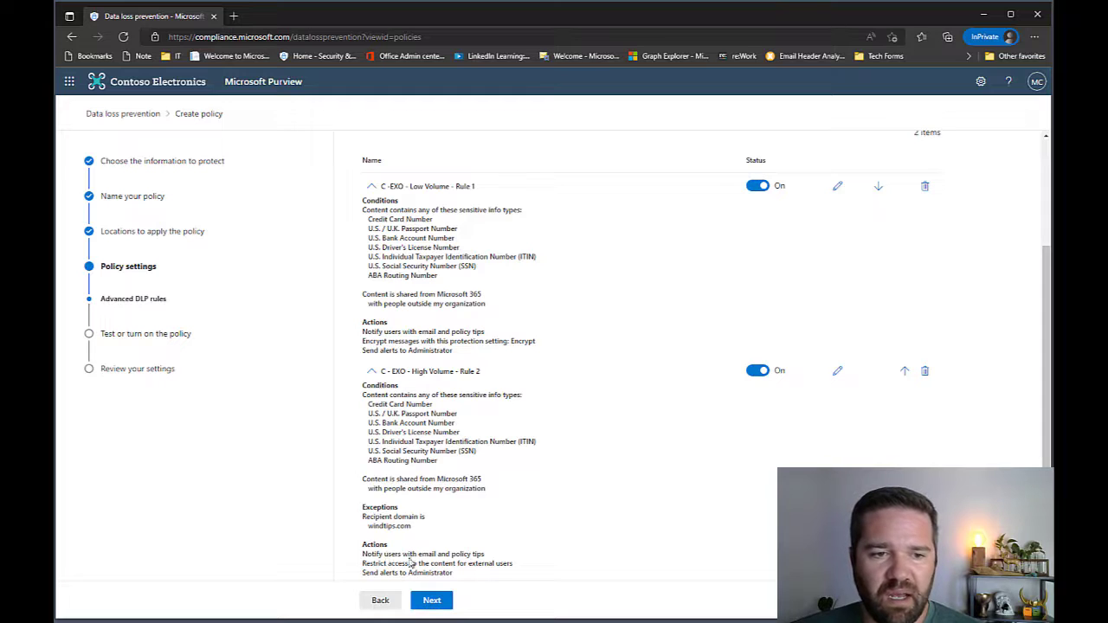
pyautogui.moveTo(363, 557); pyautogui.dragTo(514, 564)
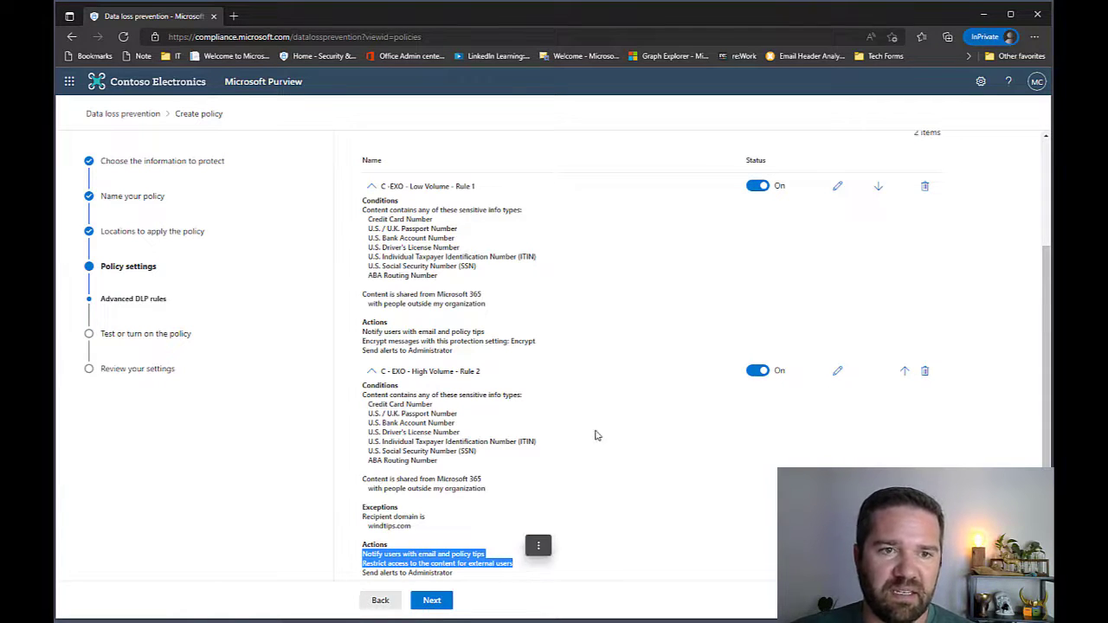
pyautogui.click(623, 480)
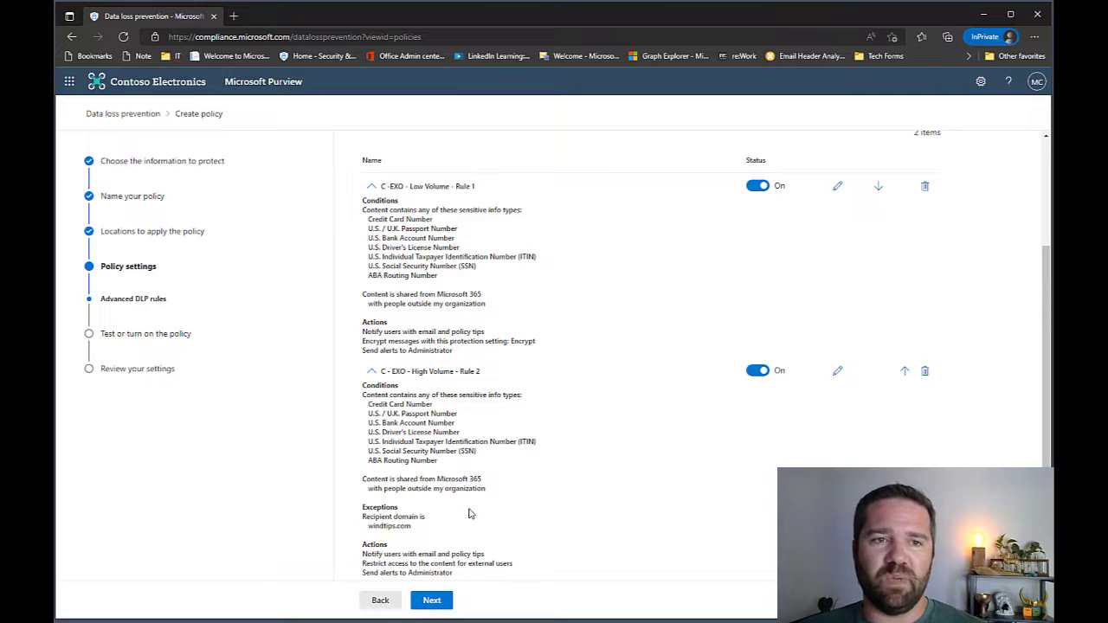
pyautogui.click(369, 187)
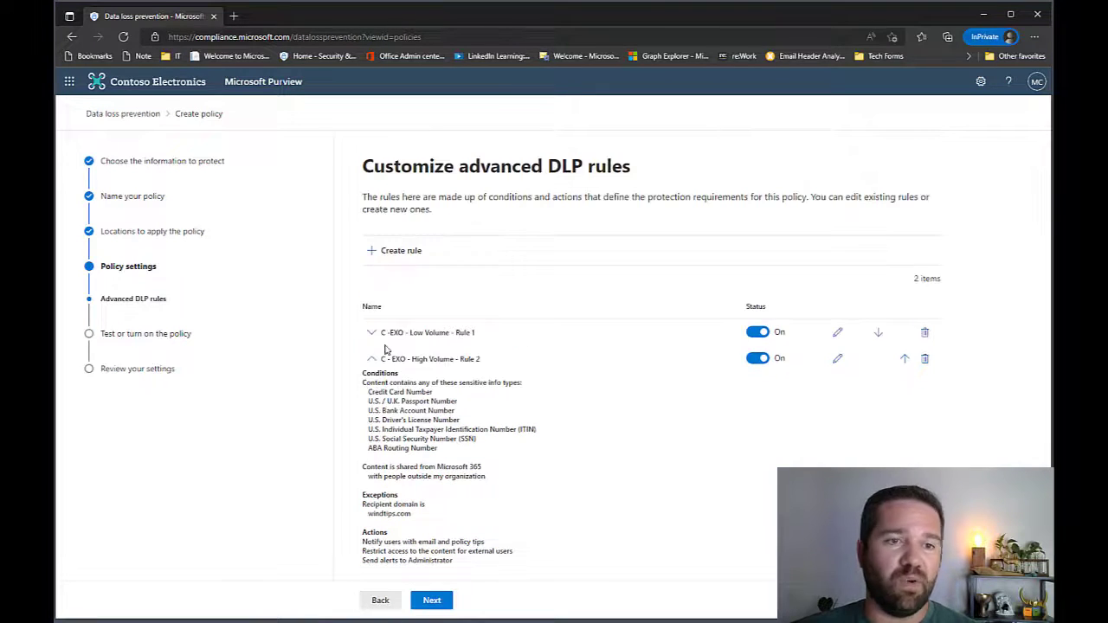
pyautogui.click(371, 360)
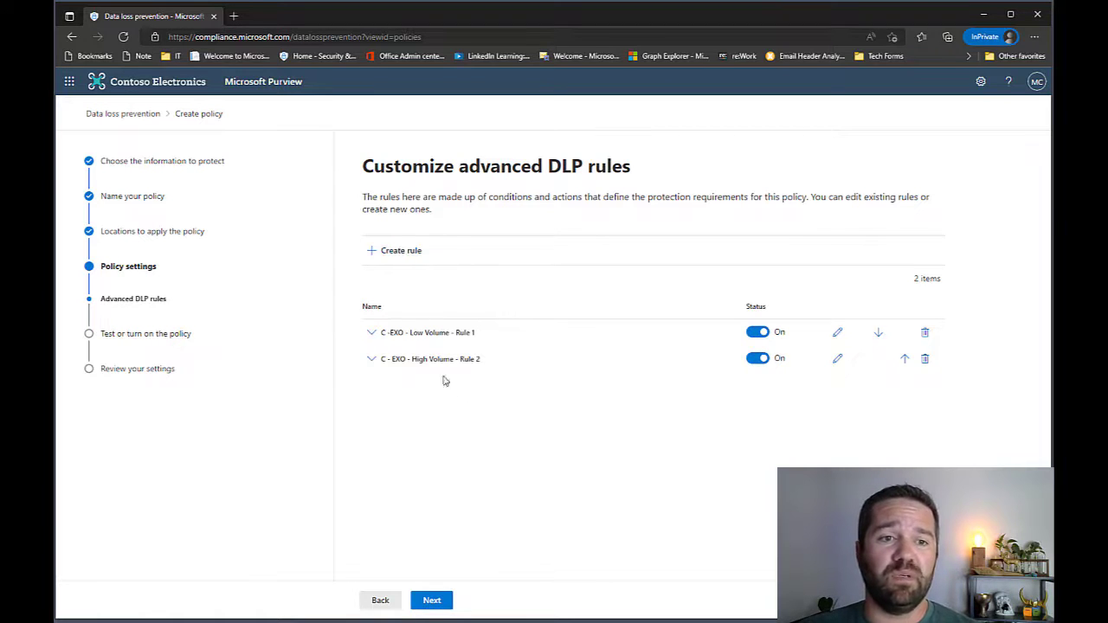
pyautogui.click(371, 360)
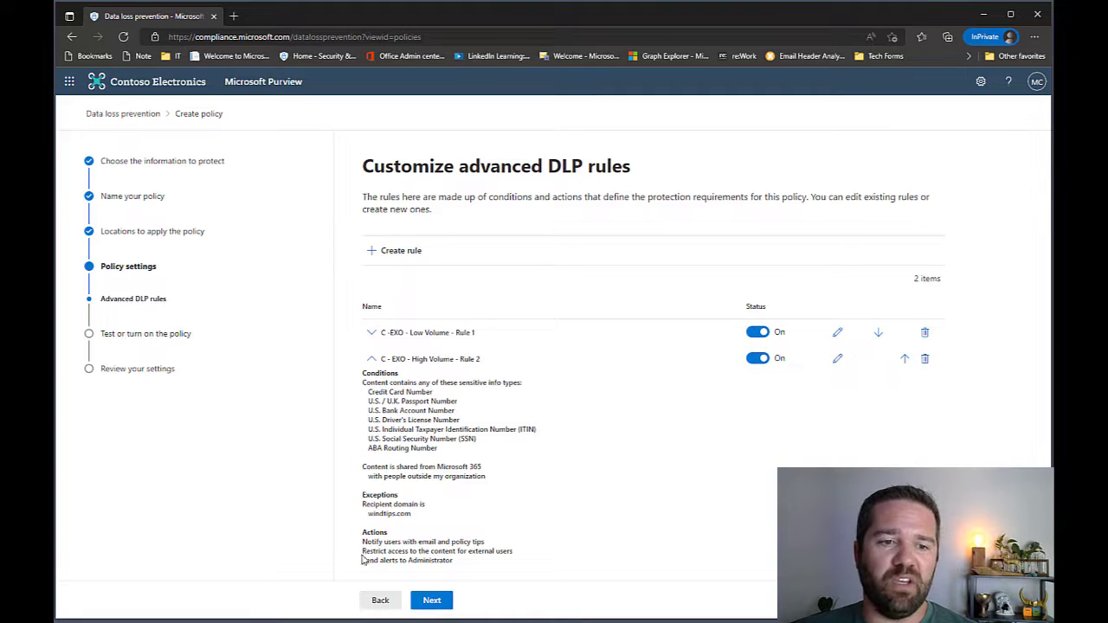
# Create a rule named "Override - Manager Approval" with the condition "Has sender overridden the policy tip".
pyautogui.click(392, 251)
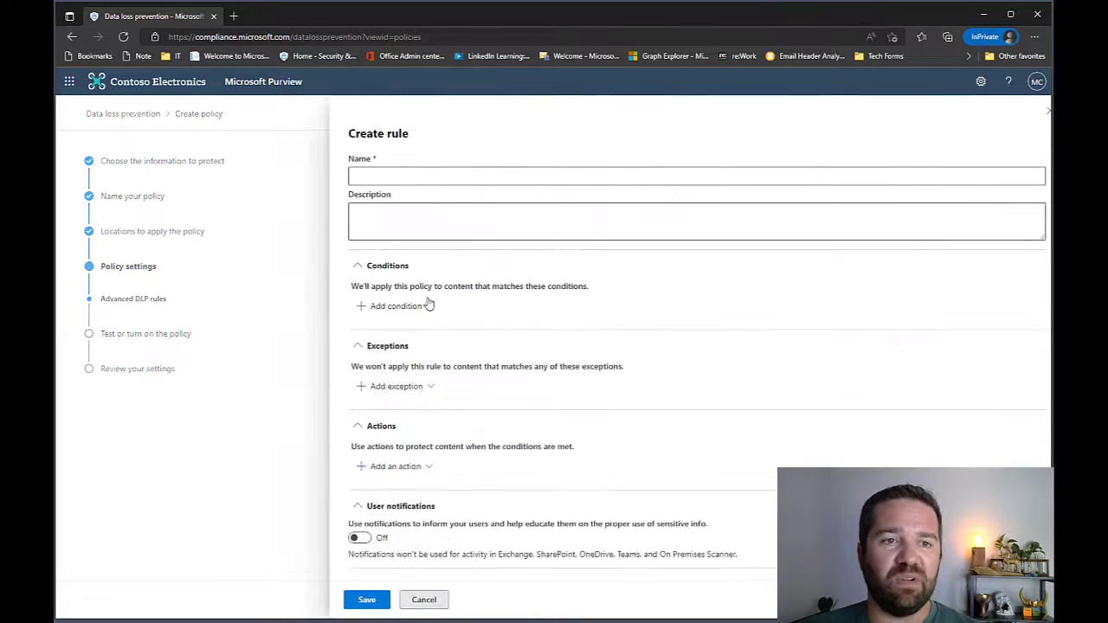
pyautogui.click(395, 179)
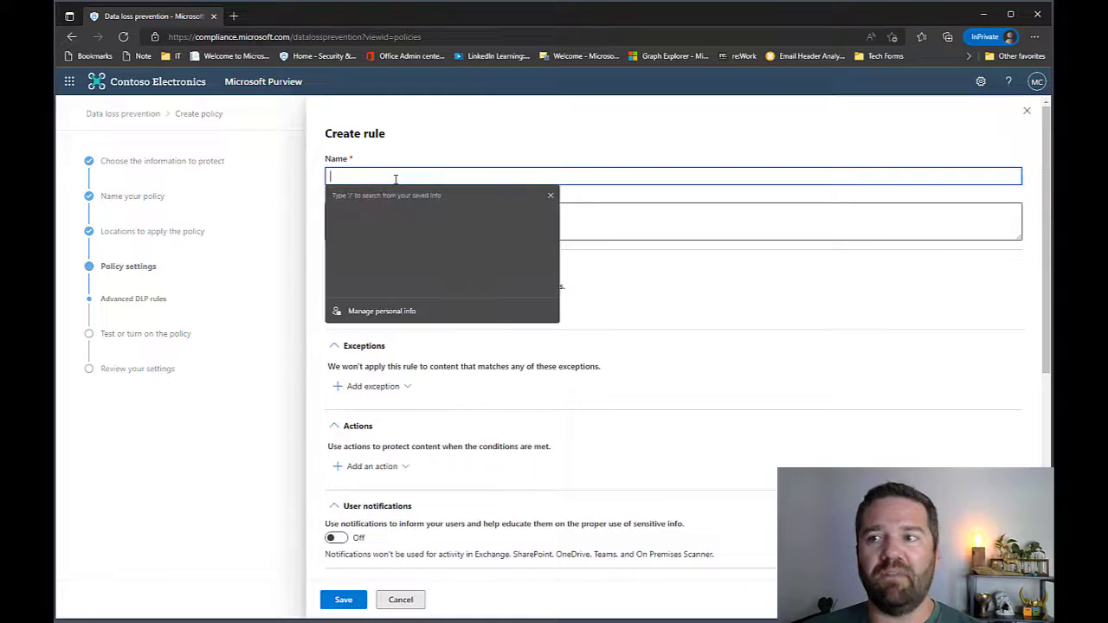
pyautogui.write('Ov')
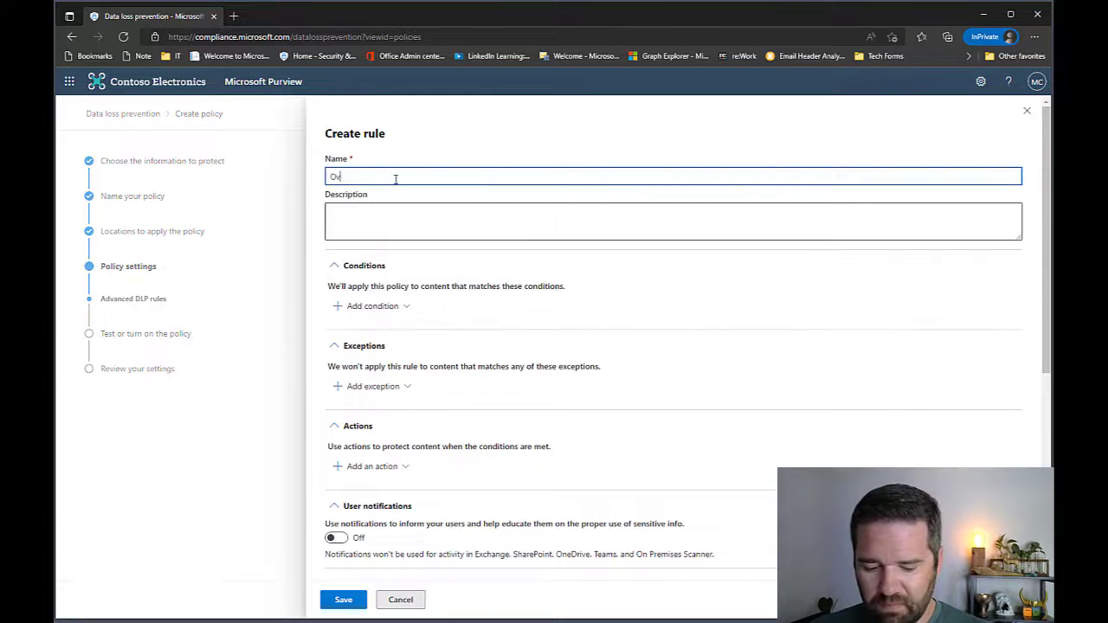
pyautogui.write('erRide - Manager Approval')
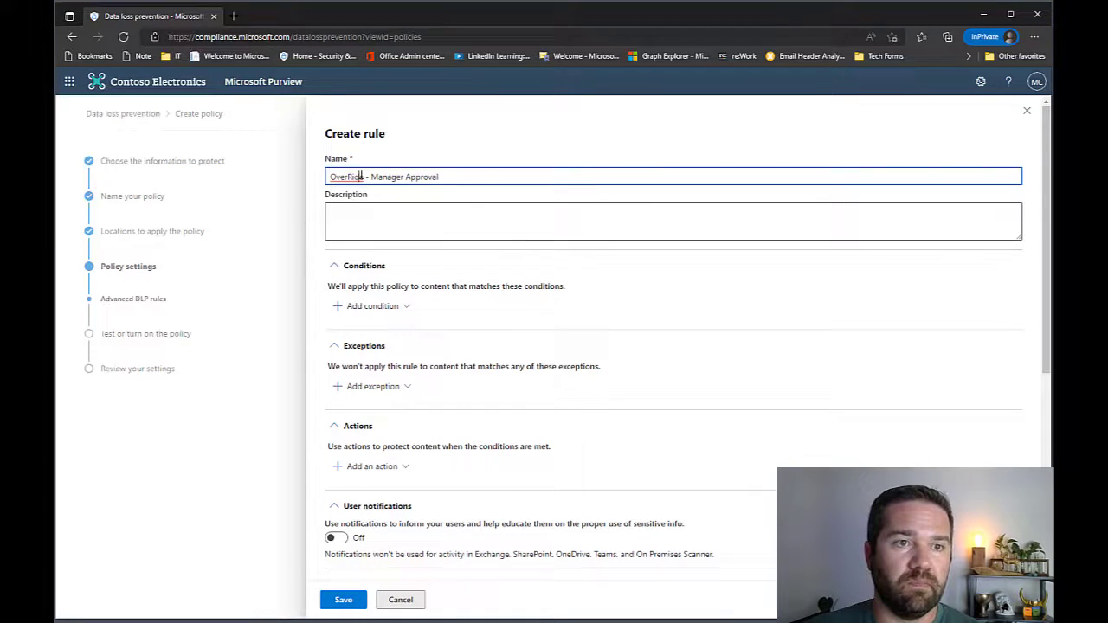
pyautogui.rightClick(359, 176)
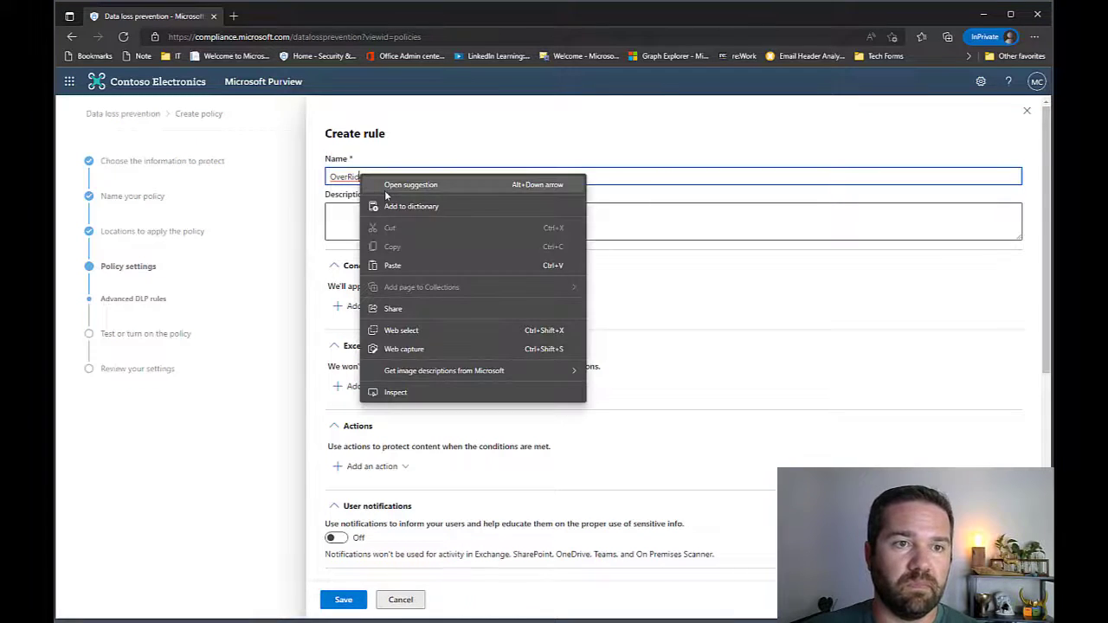
pyautogui.click(407, 184)
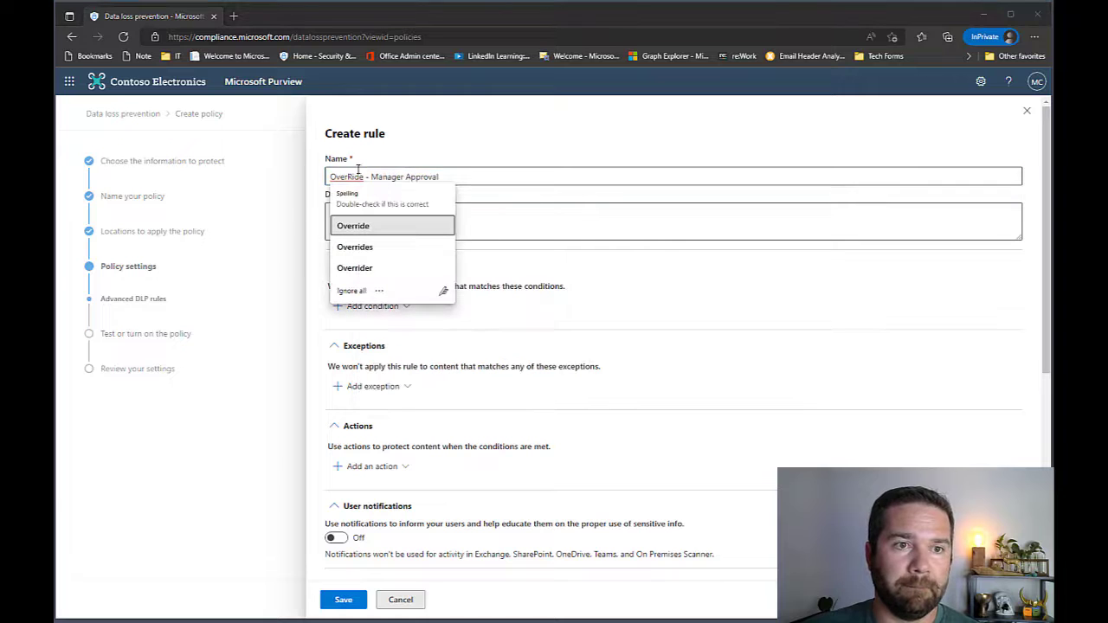
pyautogui.click(361, 227)
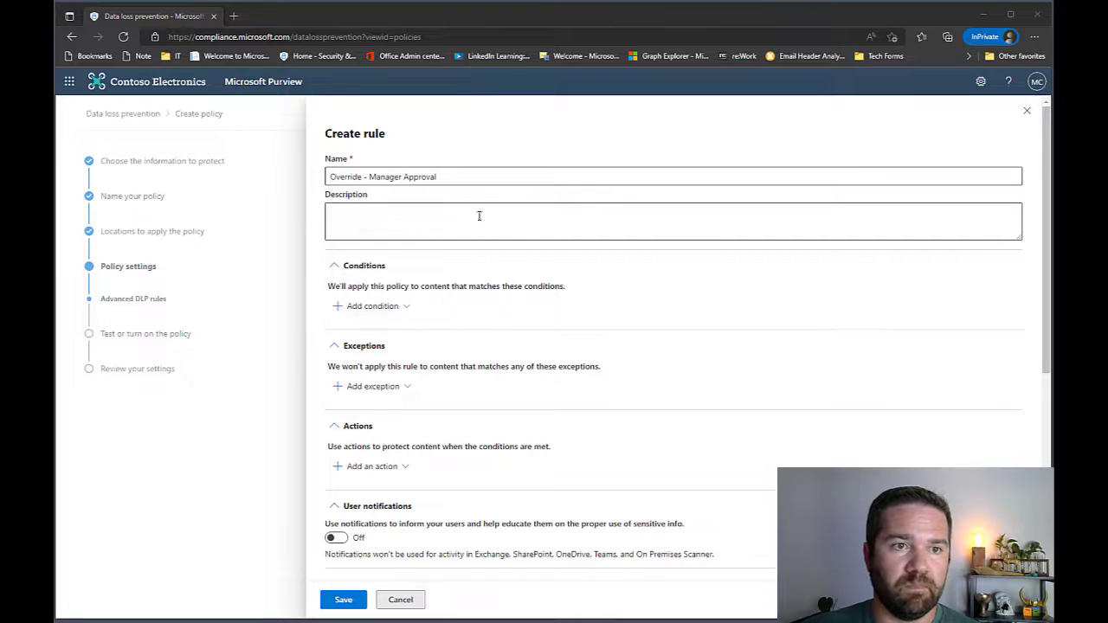
pyautogui.click(400, 316)
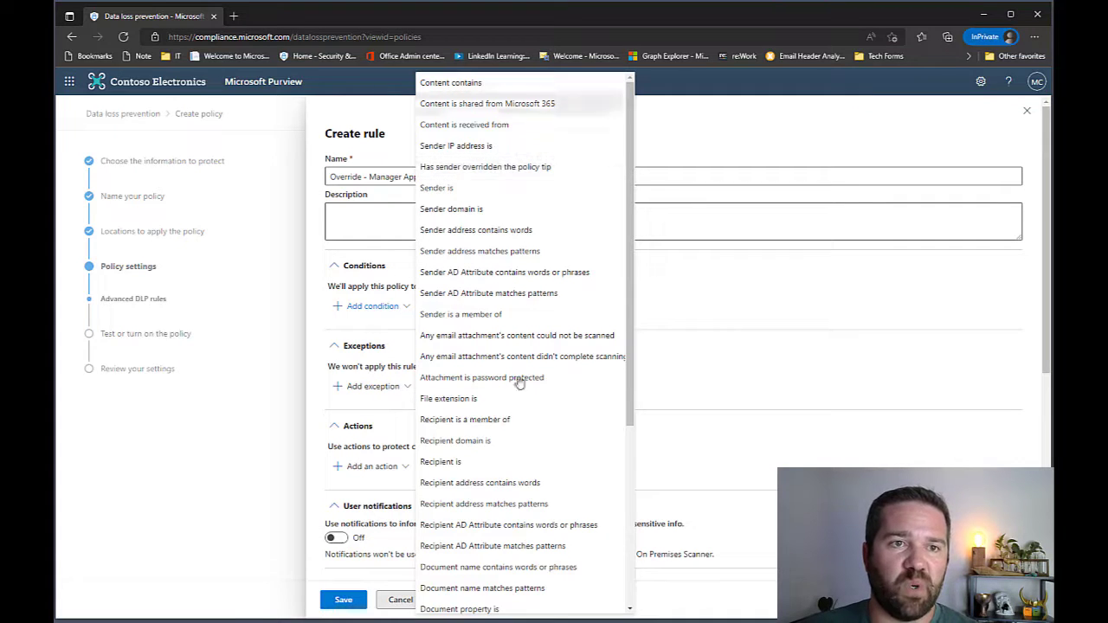
pyautogui.click(522, 176)
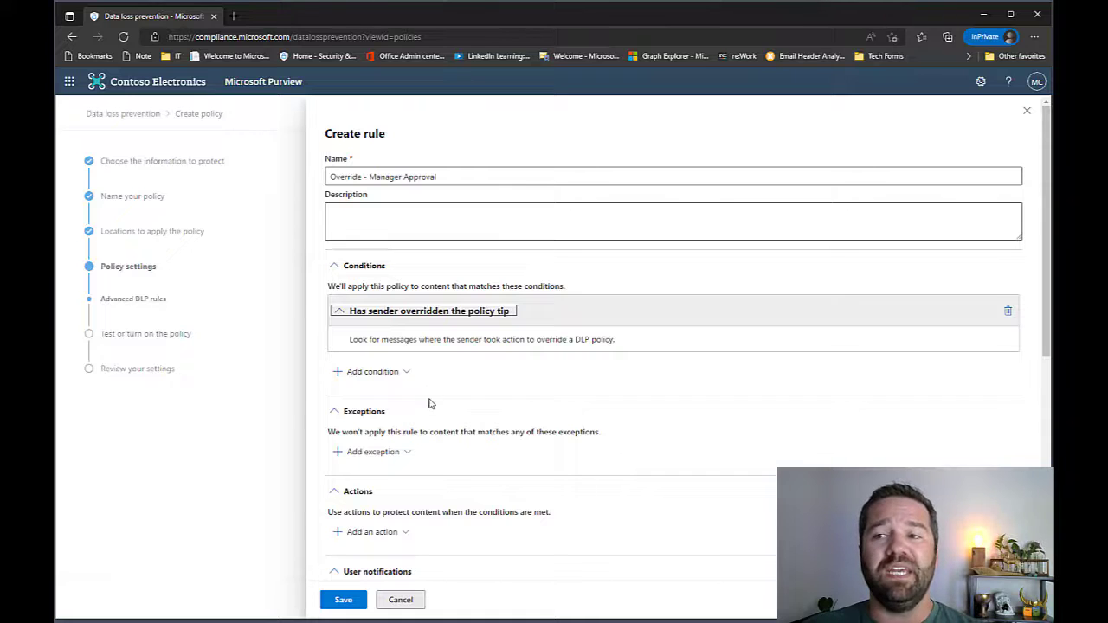
# Try the action that forwards the message for approval to the sender's manager, and remove it from the rule.
pyautogui.scroll(-2, 422, 414)
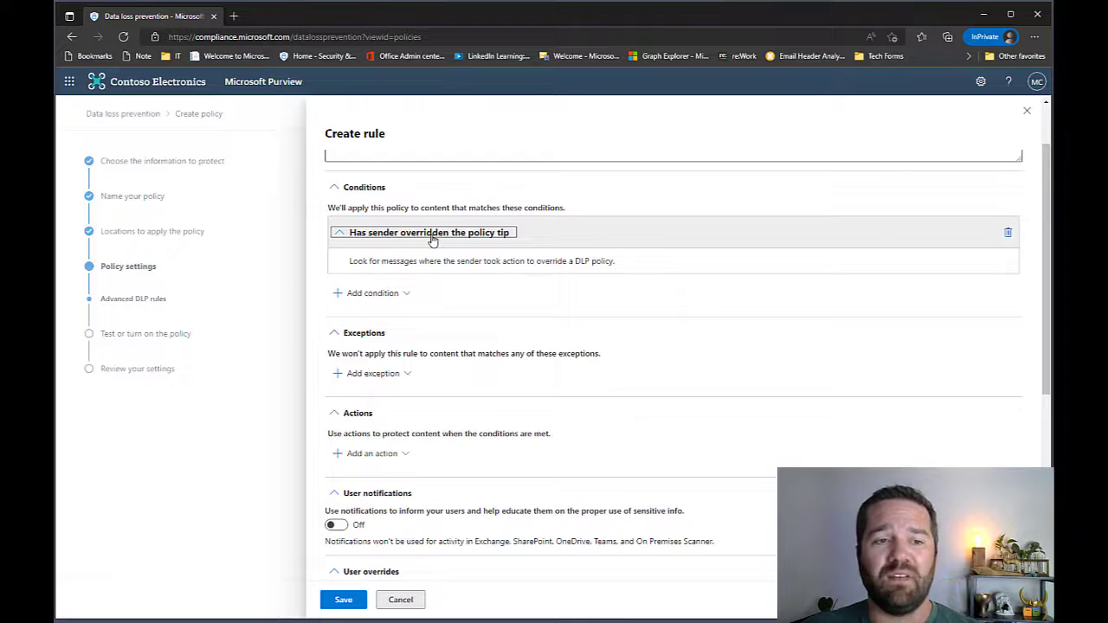
pyautogui.click(383, 454)
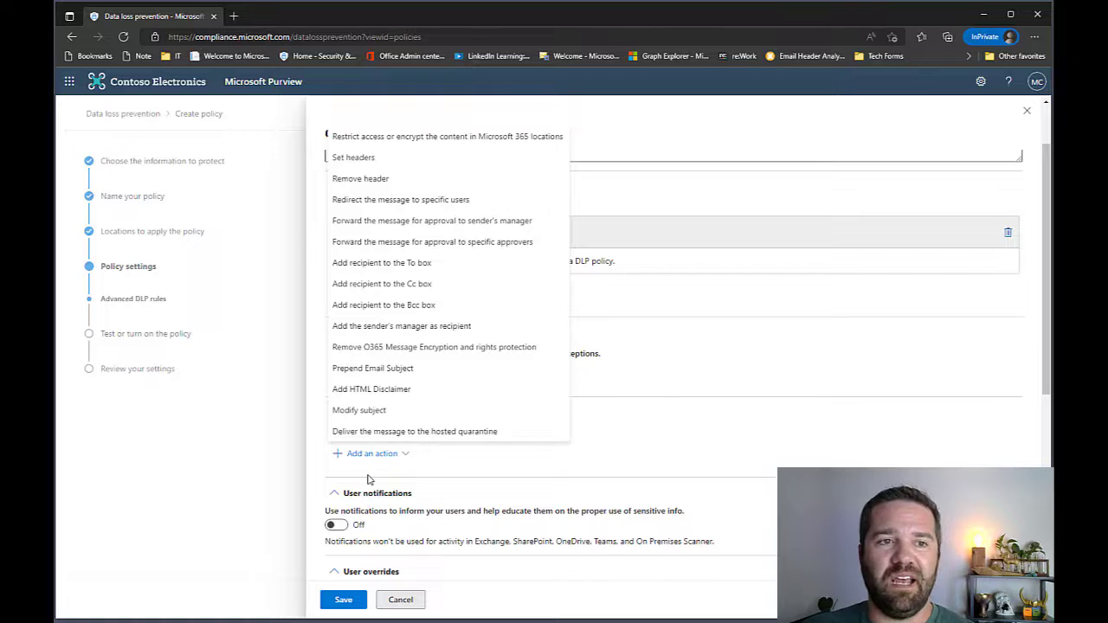
pyautogui.click(394, 222)
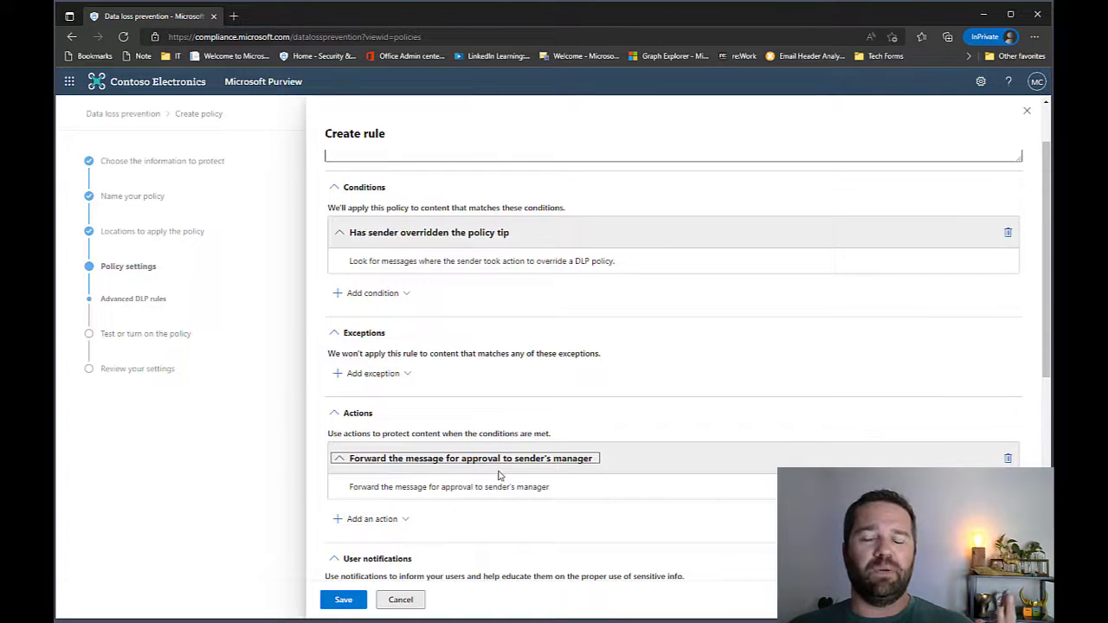
pyautogui.click(1007, 458)
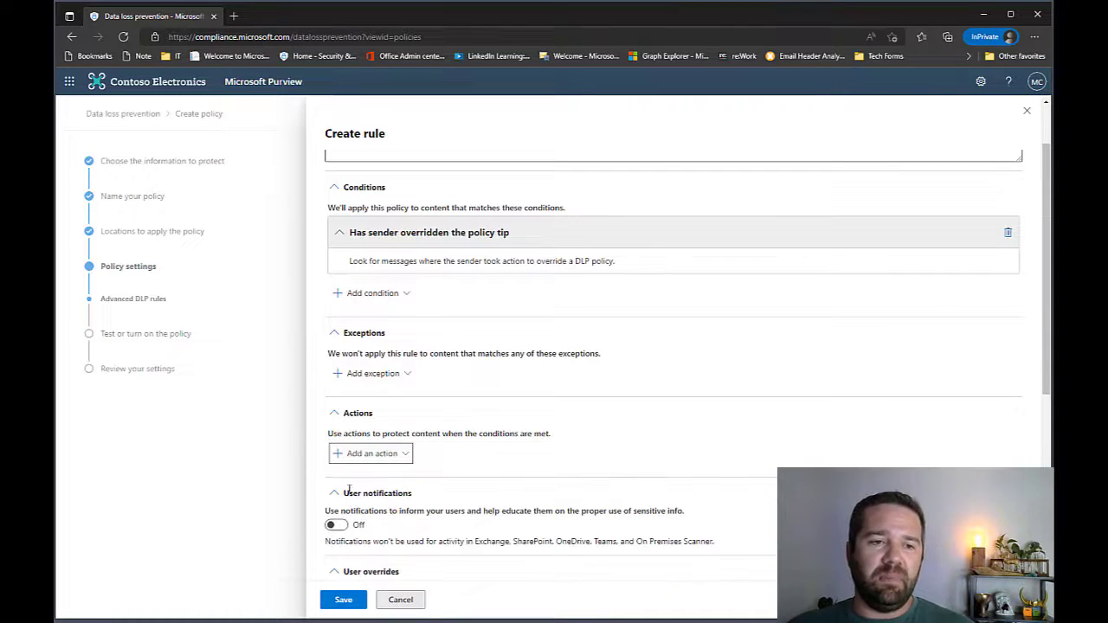
# Add the action that forwards the message for approval to specific approvers, with the Microsoft CDX admin account as approver.
pyautogui.click(353, 453)
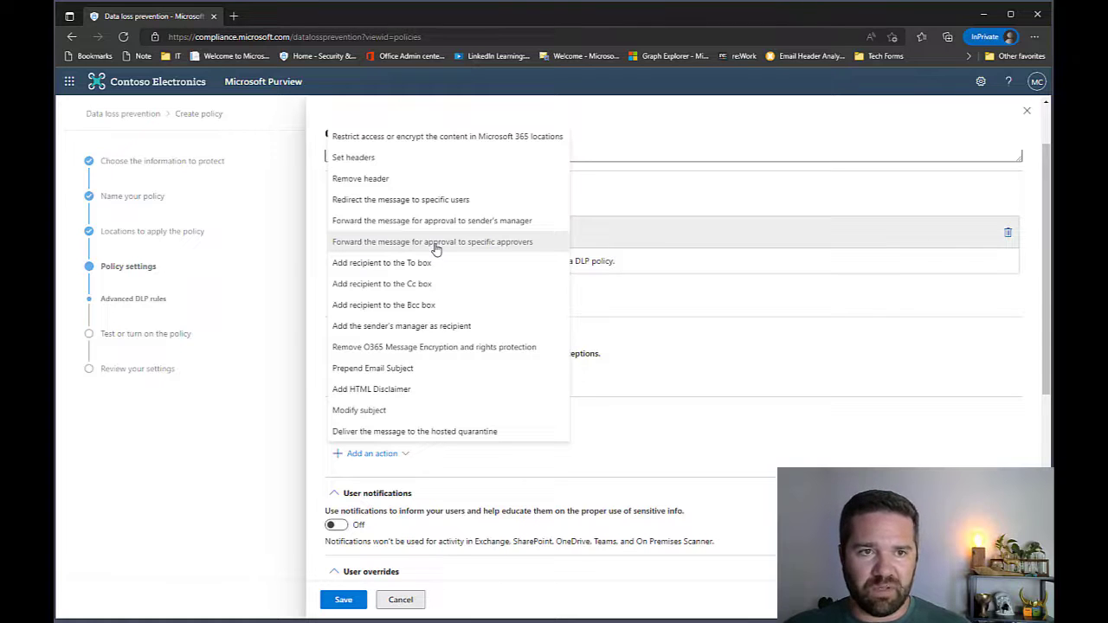
pyautogui.click(436, 246)
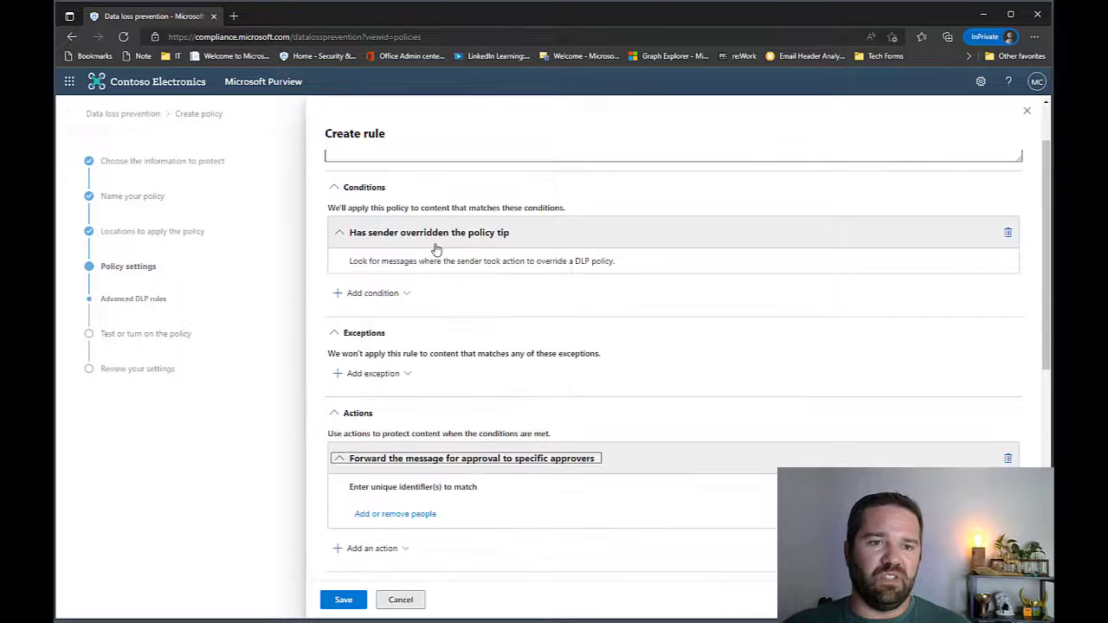
pyautogui.click(395, 513)
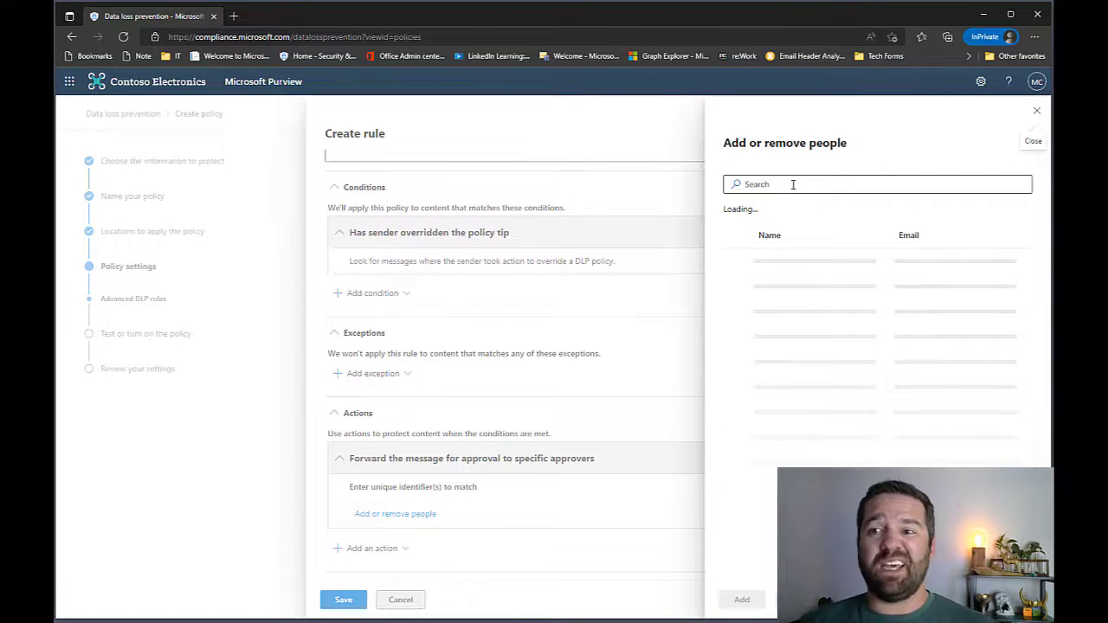
pyautogui.click(793, 184)
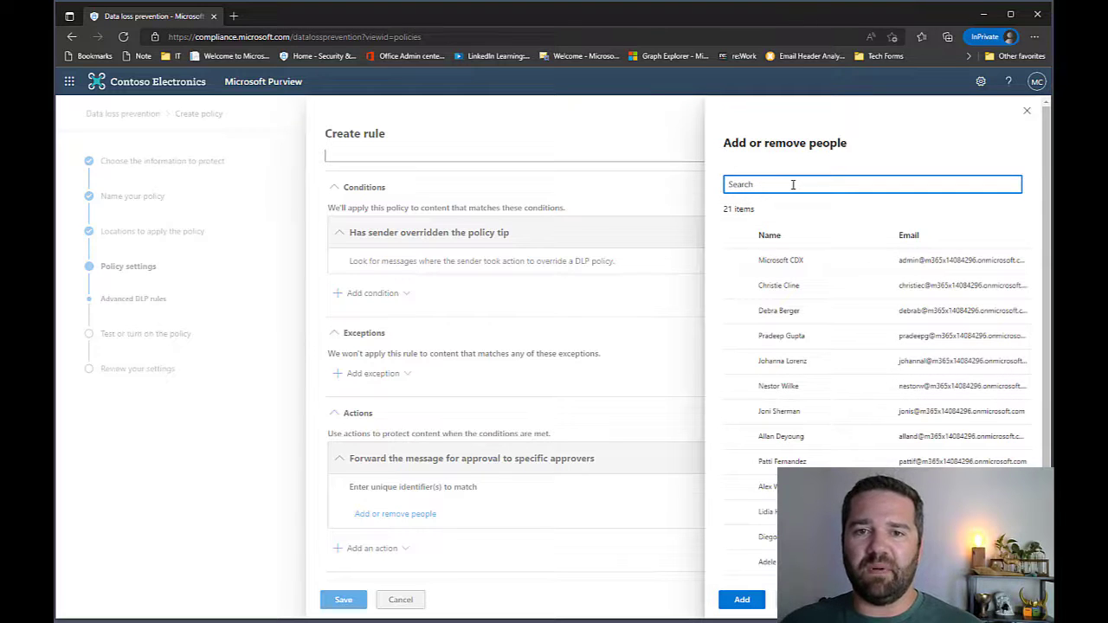
pyautogui.click(736, 261)
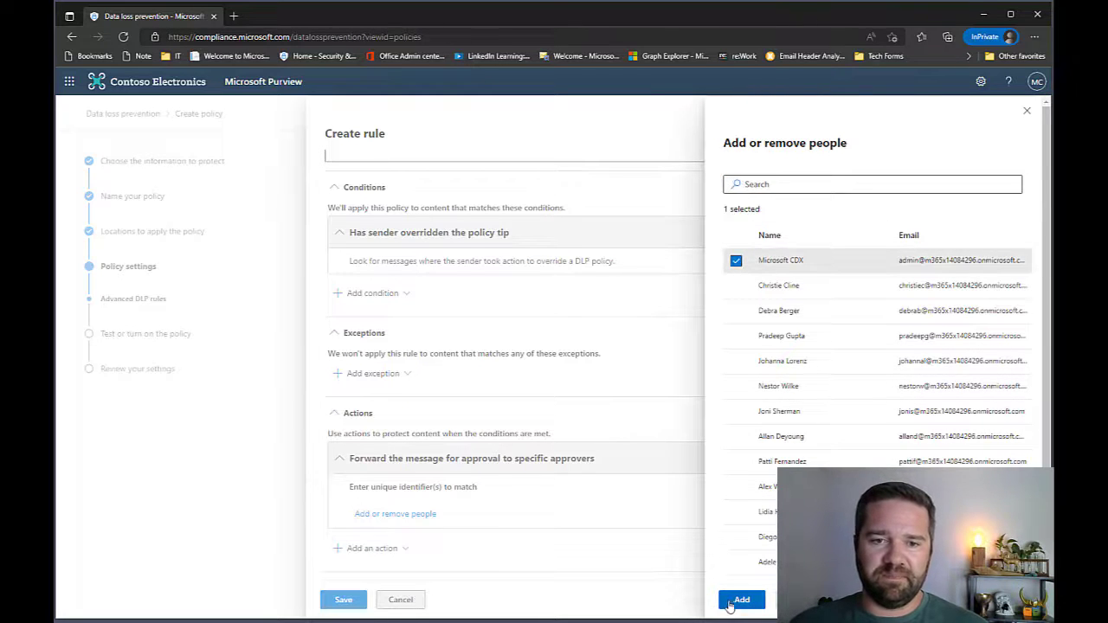
pyautogui.click(730, 606)
# Set the override rule's severity level for admin alerts and reports to Medium and save the rule.
pyautogui.scroll(-2, 500, 446)
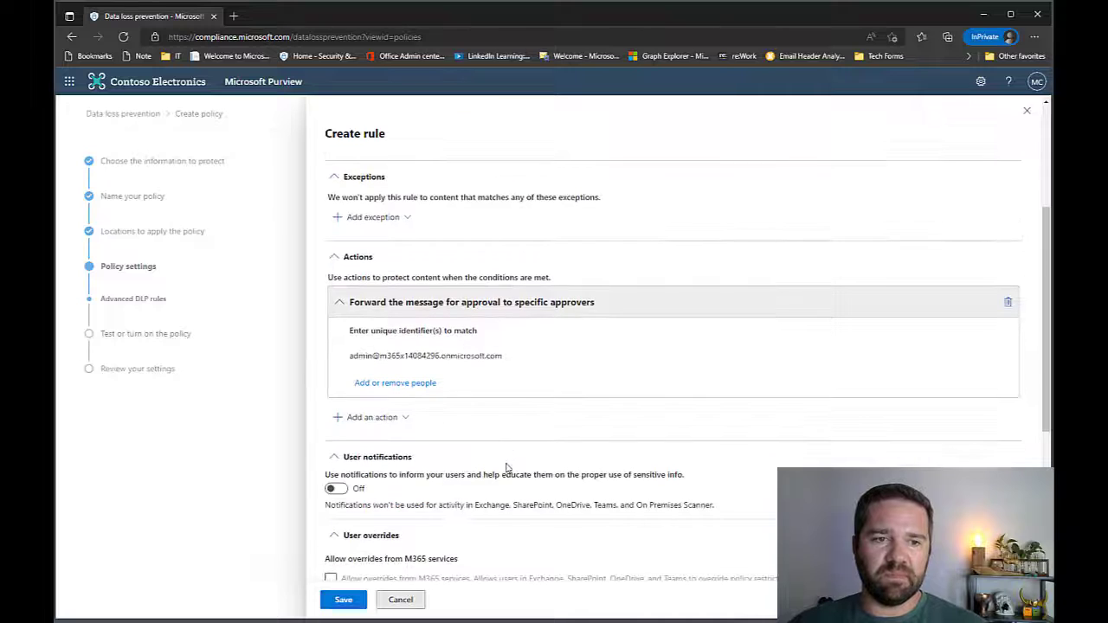
pyautogui.scroll(-2, 514, 494)
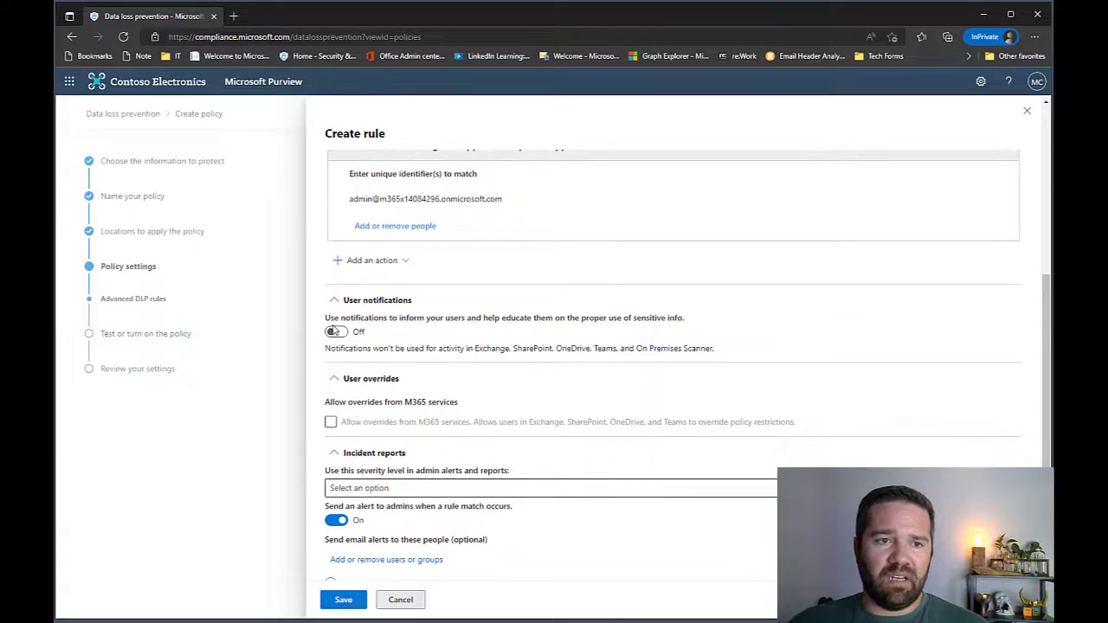
pyautogui.click(365, 491)
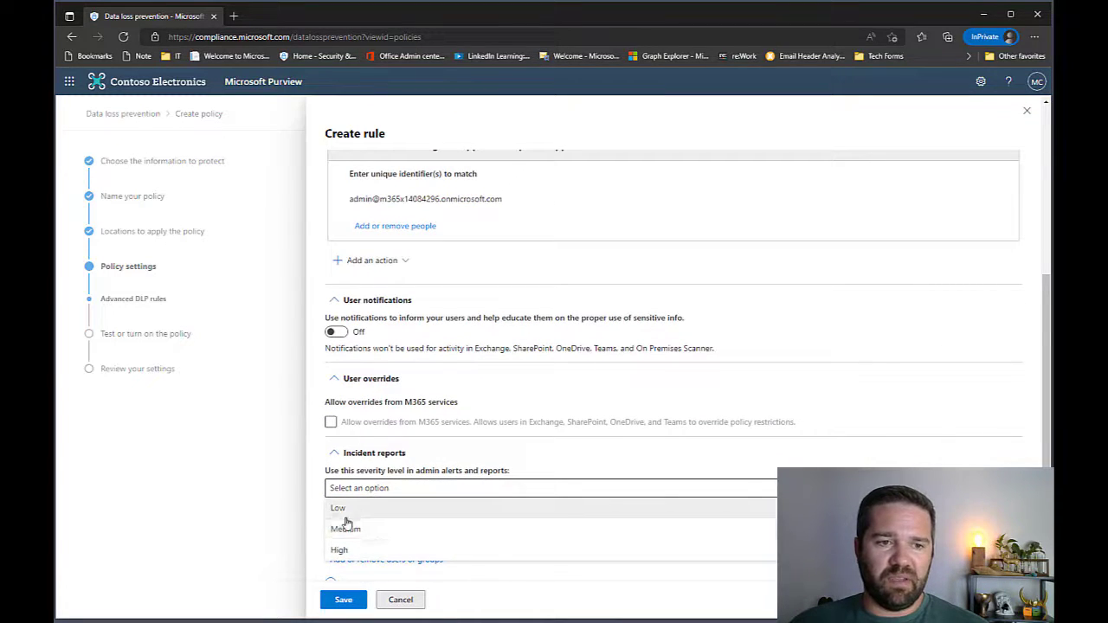
pyautogui.click(349, 529)
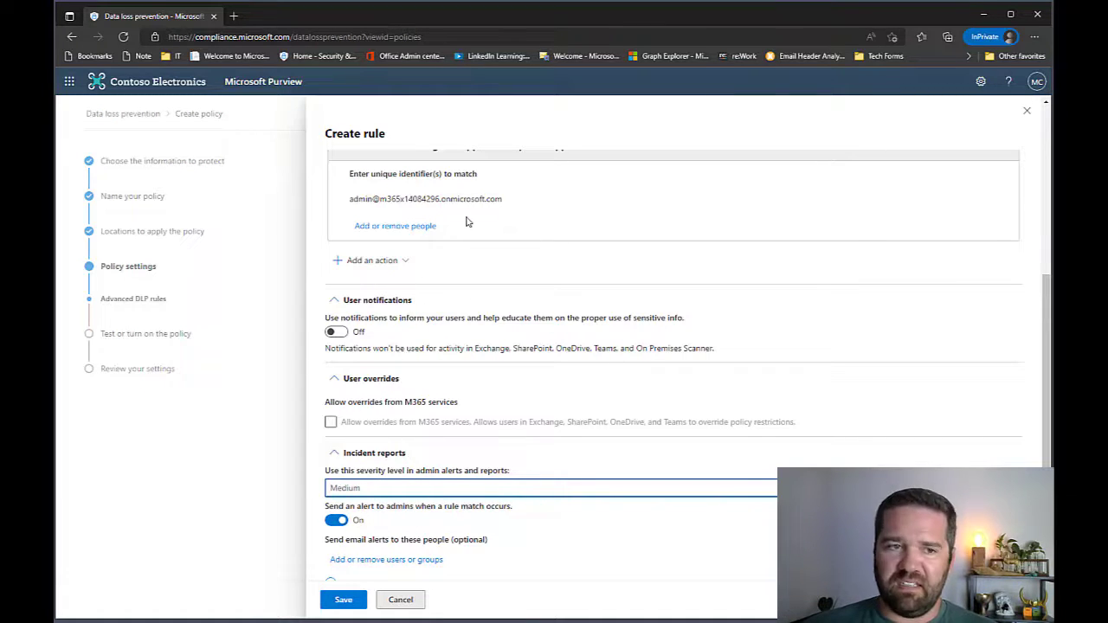
pyautogui.scroll(-2, 566, 465)
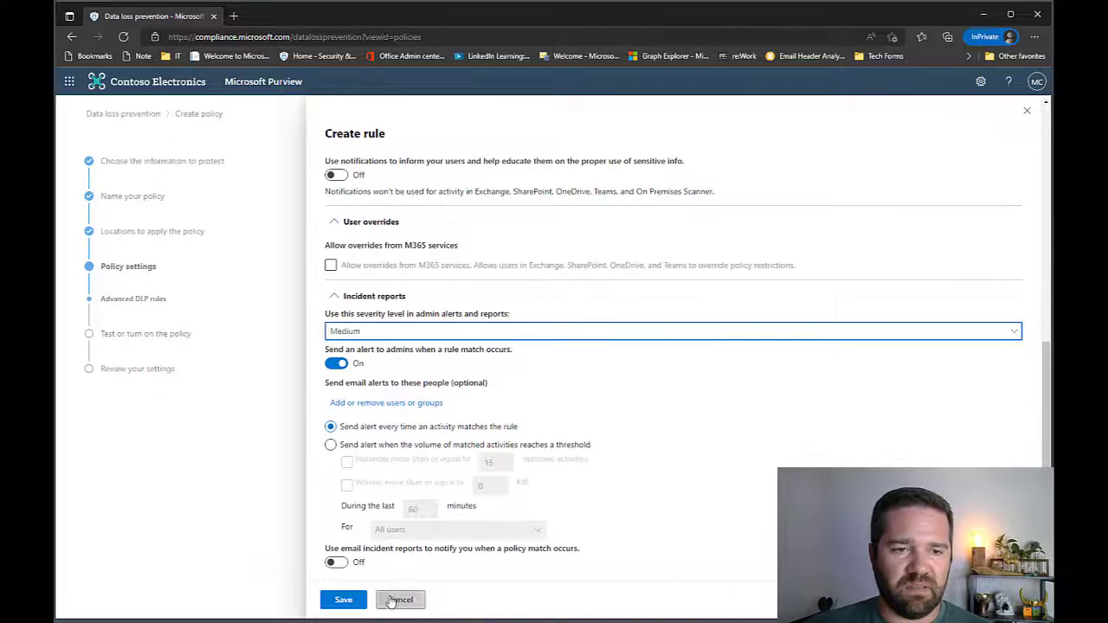
pyautogui.click(344, 608)
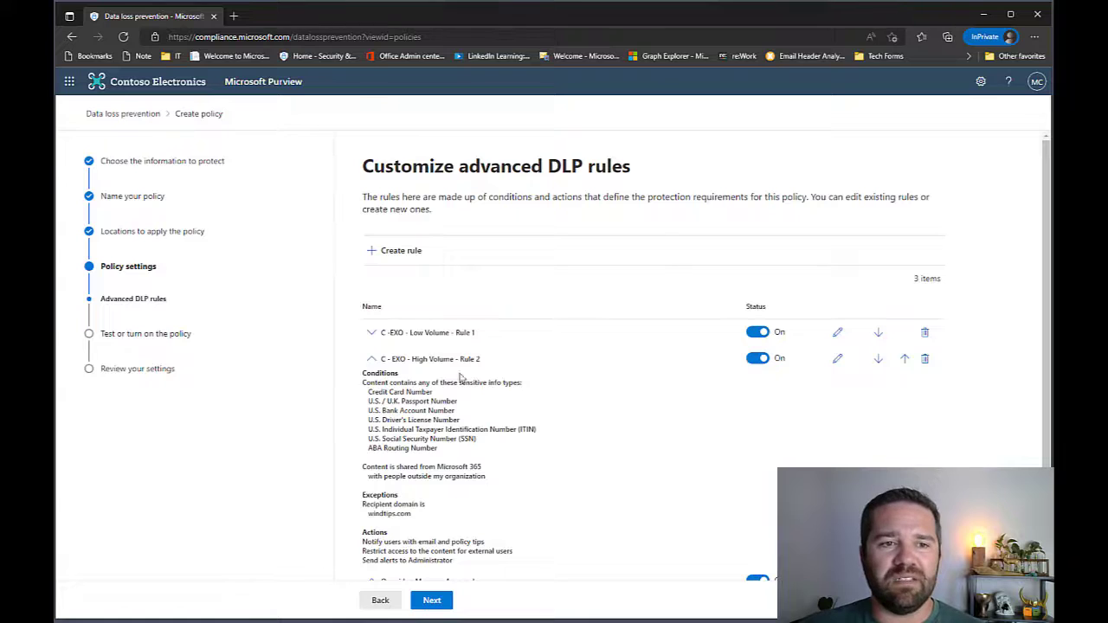
# Collapse the details of the high-volume and override rules and continue past the advanced DLP rules page.
pyautogui.click(372, 360)
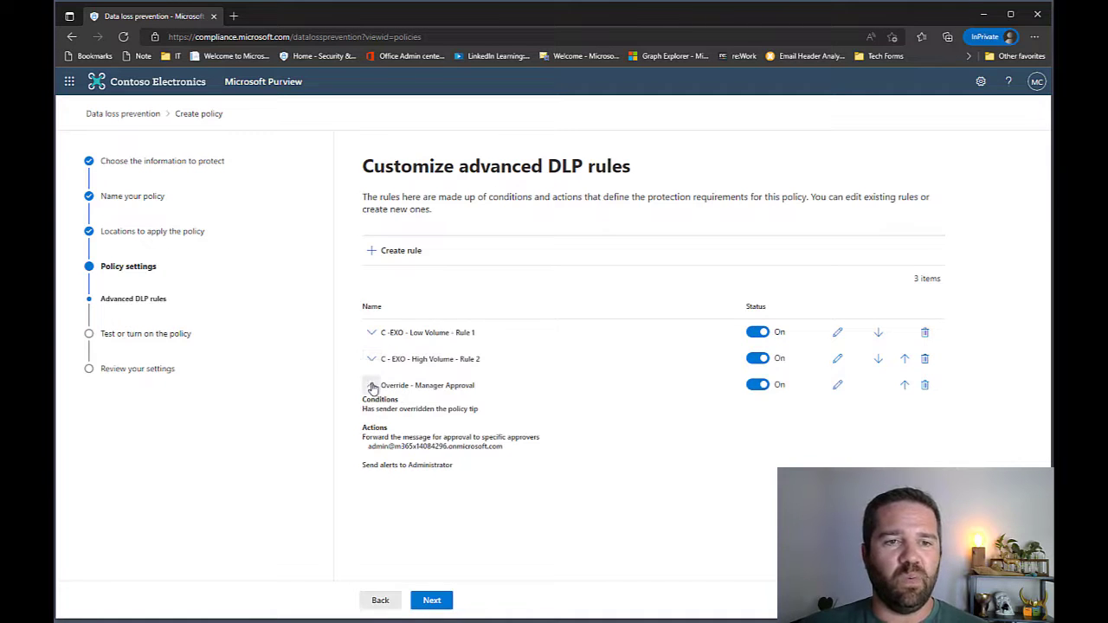
pyautogui.click(372, 386)
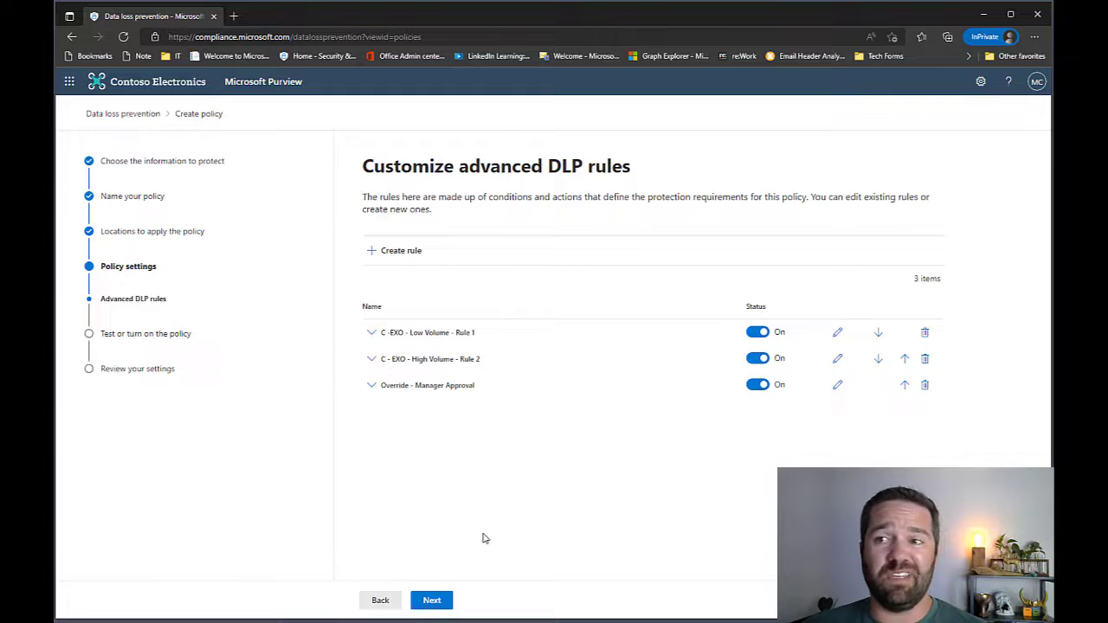
pyautogui.click(437, 601)
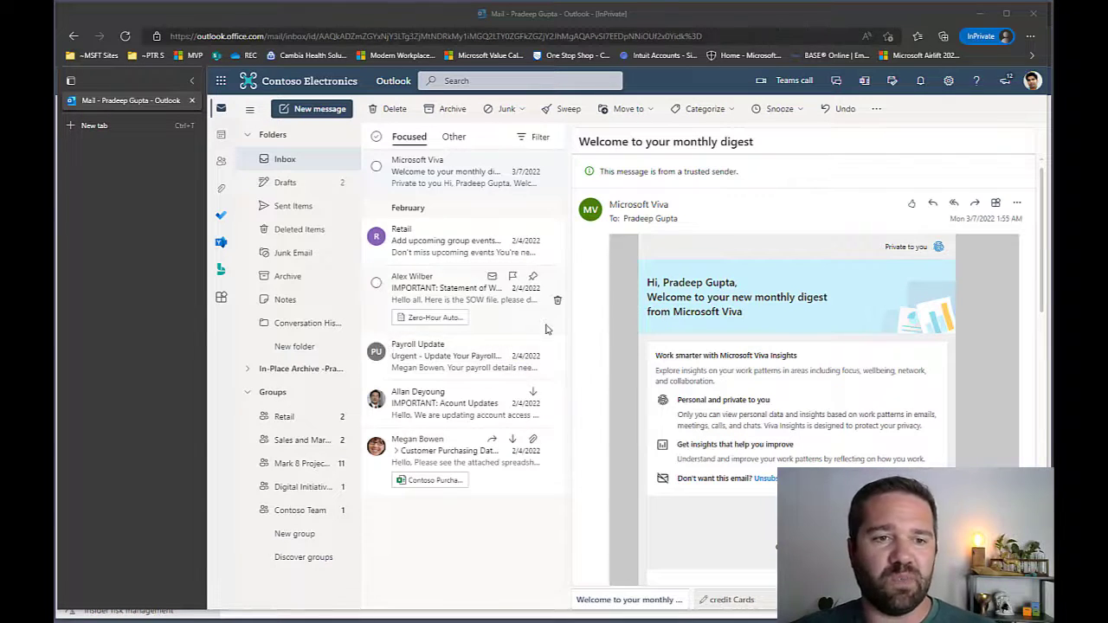
# Switch to Outlook on the web and start a new email addressed to the suggested contact outside the organization.
pyautogui.click(317, 108)
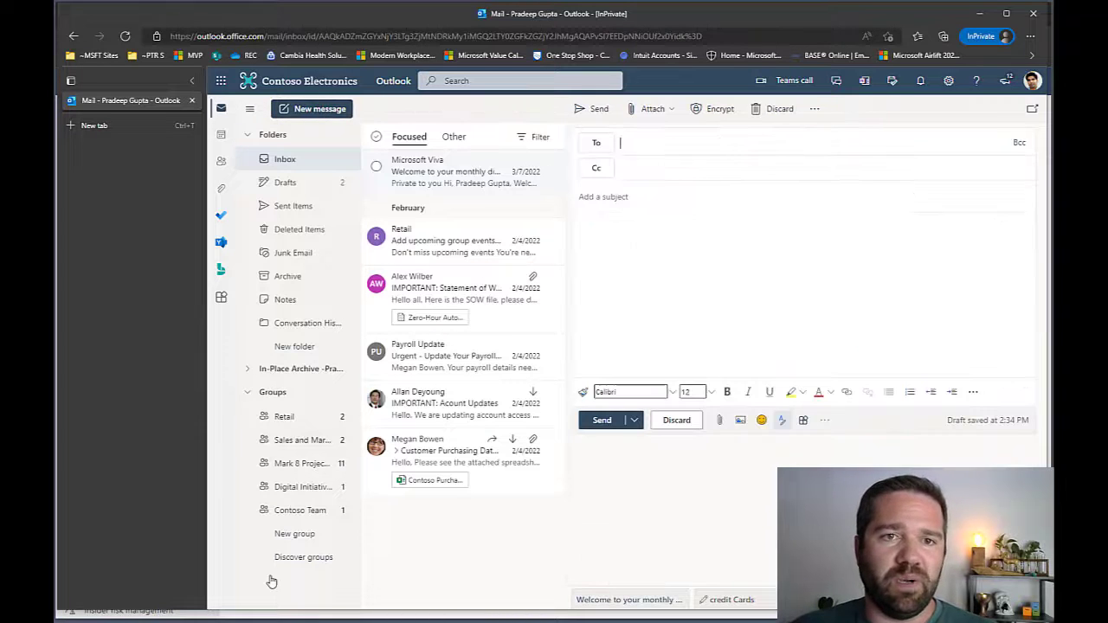
pyautogui.click(665, 144)
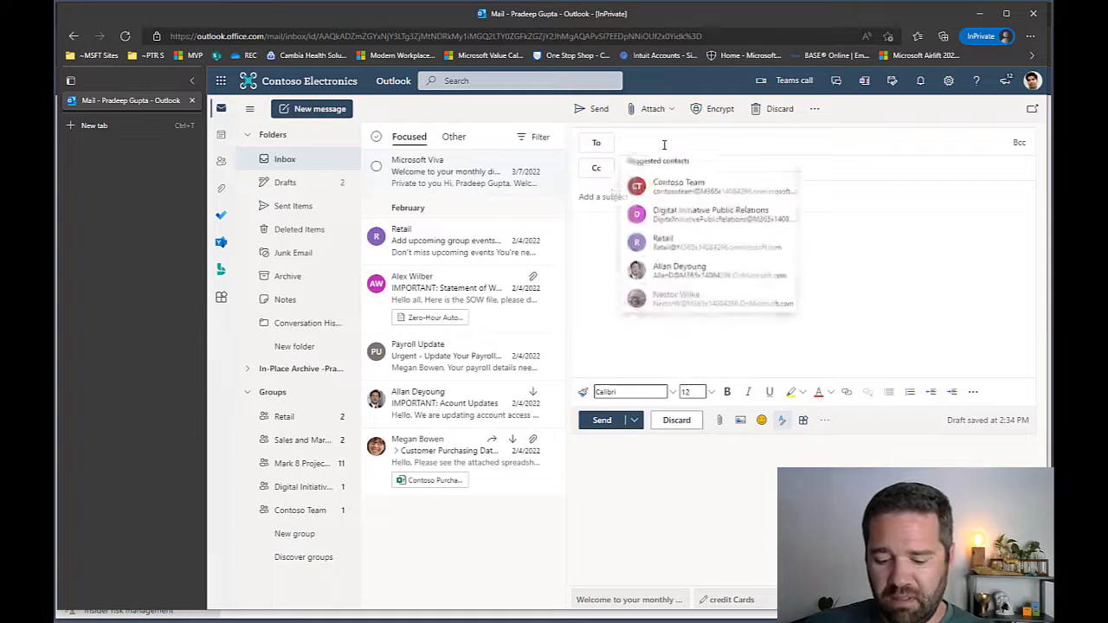
pyautogui.write('doug')
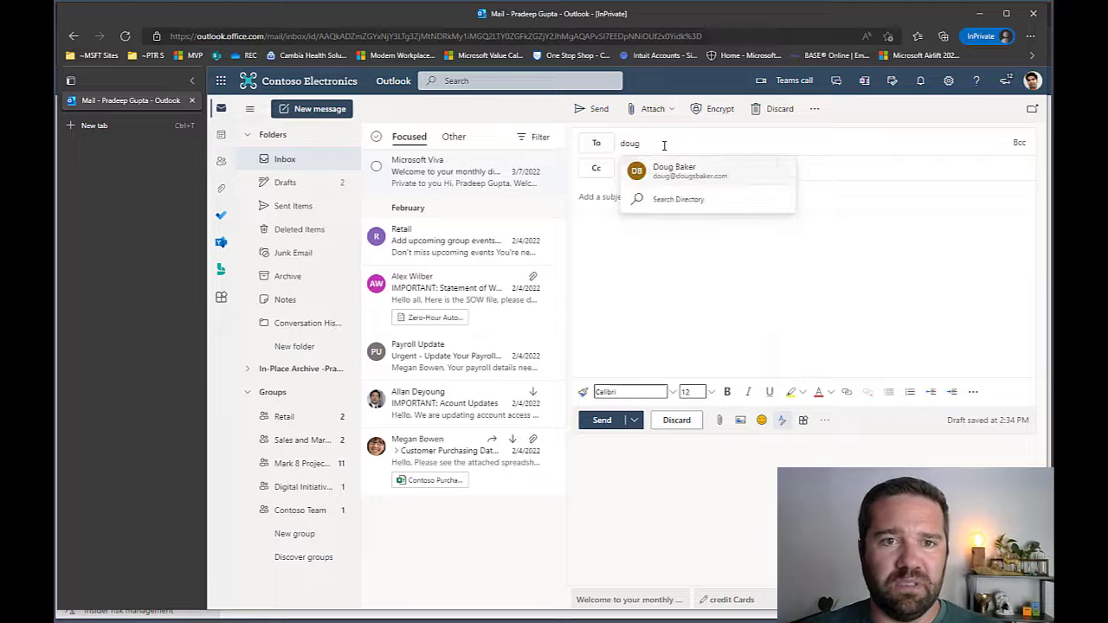
pyautogui.click(705, 172)
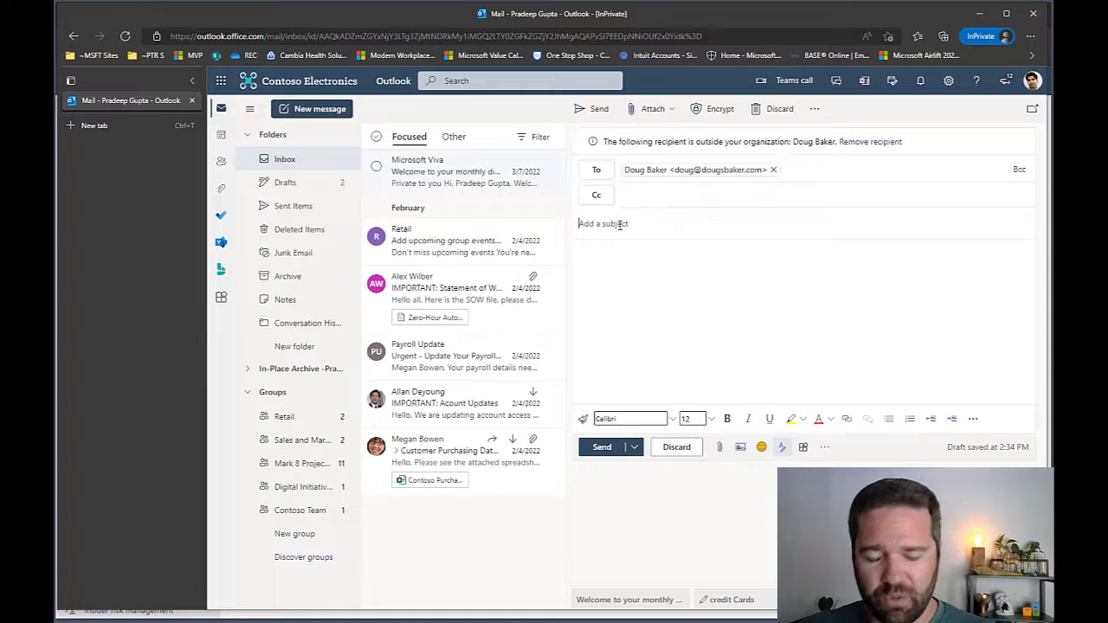
# Paste "Contoso - Wire Instructions" as the subject and the wire information with test bank numbers as the body from the clipboard history.
pyautogui.click(618, 224)
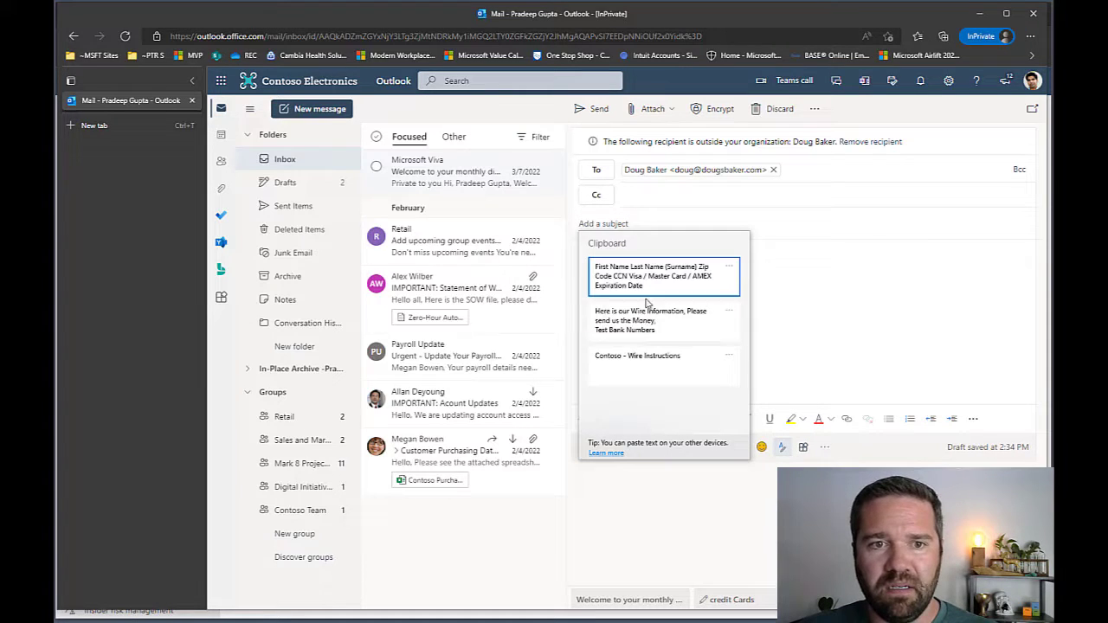
pyautogui.click(642, 369)
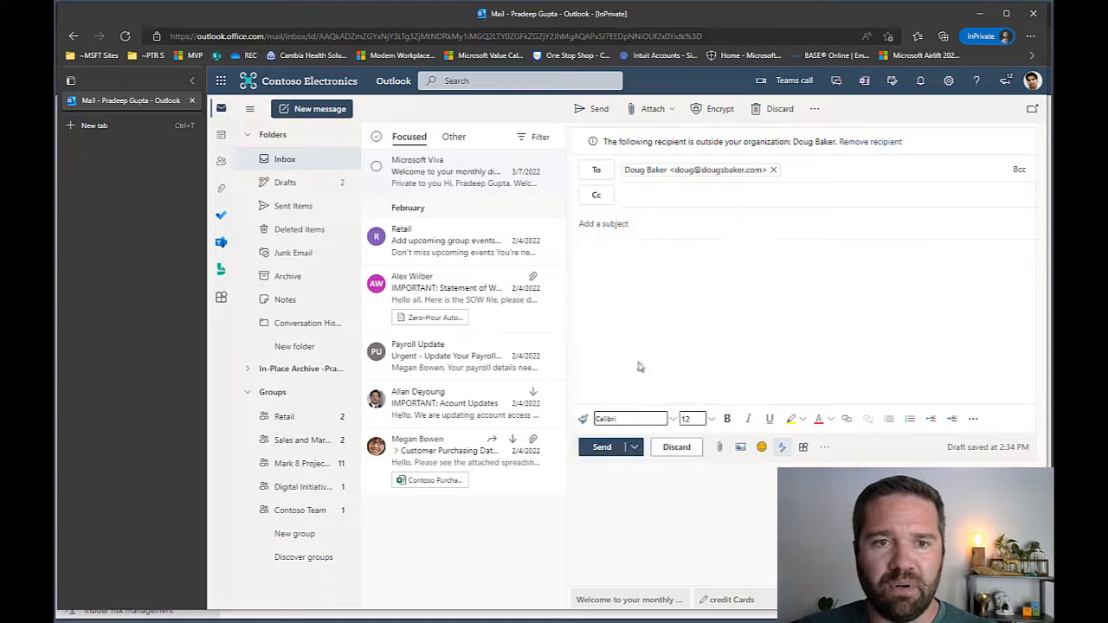
pyautogui.click(622, 260)
pyautogui.press('super+v')
pyautogui.click(634, 351)
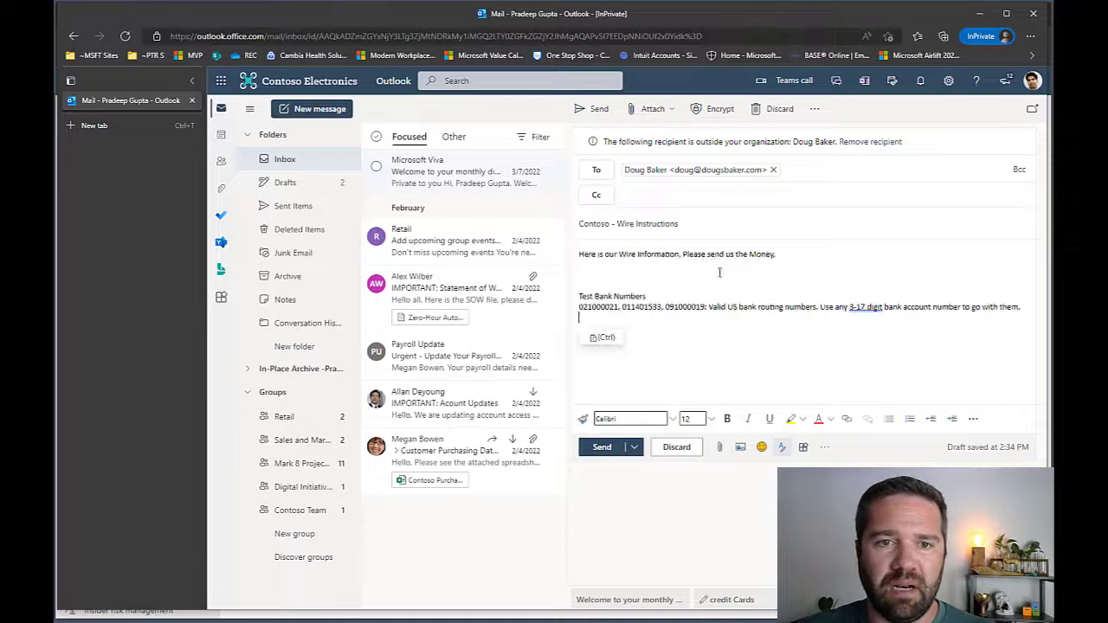
# Show the details of the policy tip on the wire instructions email and send the message.
pyautogui.click(728, 339)
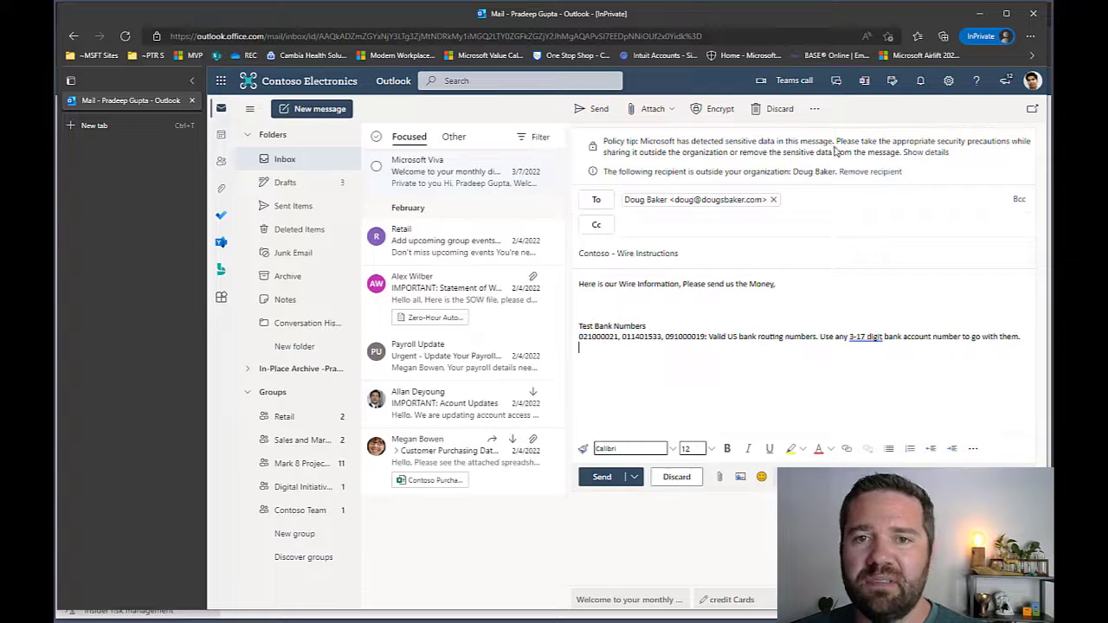
pyautogui.click(926, 153)
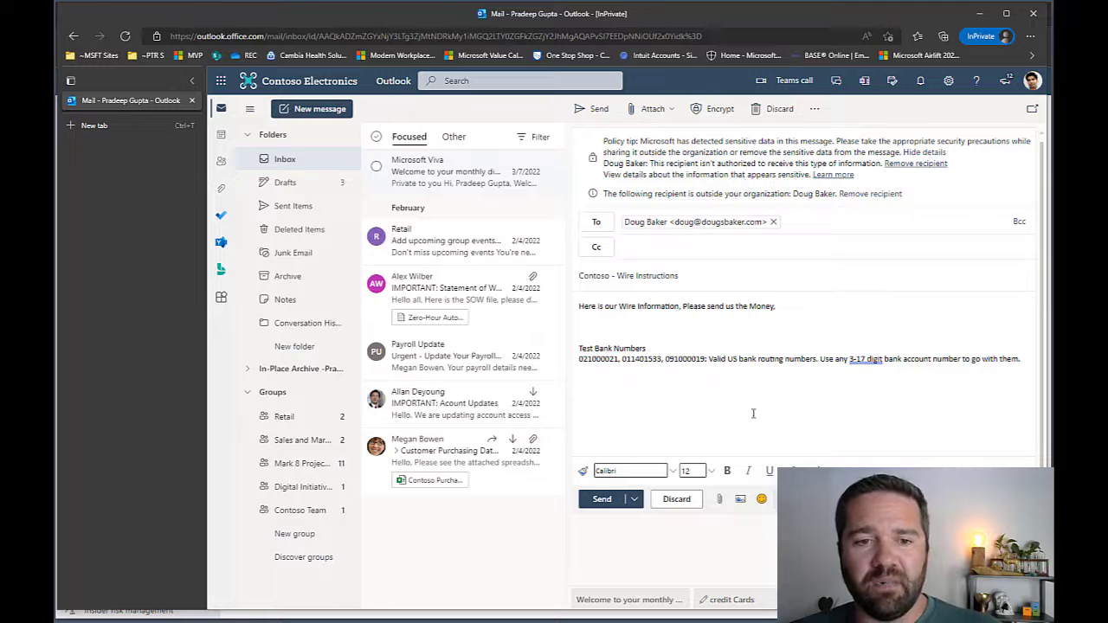
pyautogui.click(599, 504)
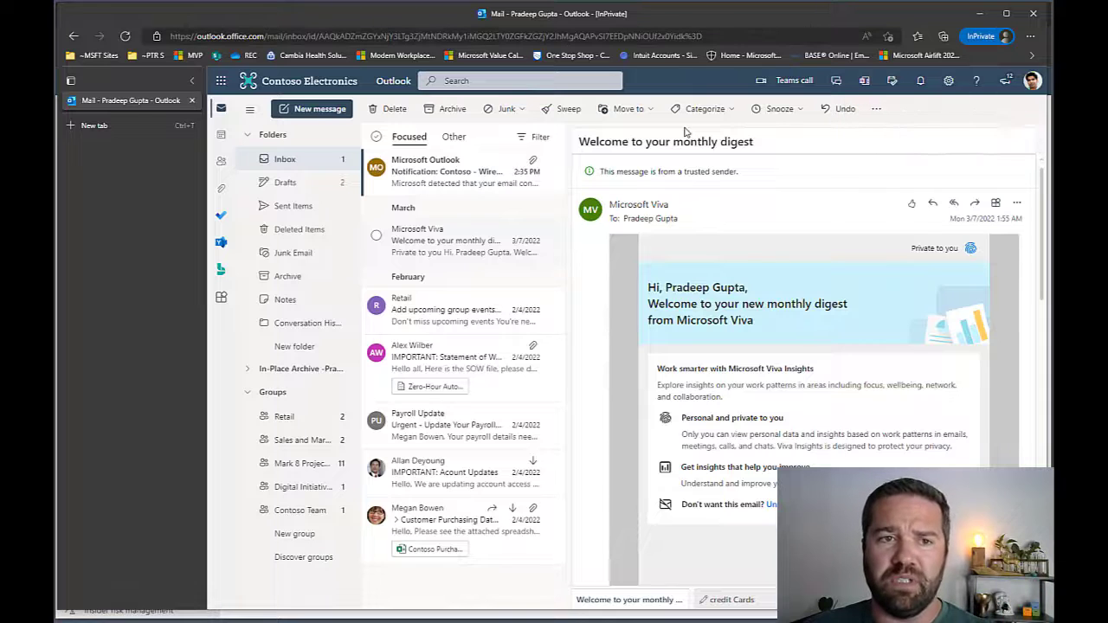
# Open the notification about the Contoso wire instructions email and read the action taken and the issues listed.
pyautogui.click(443, 176)
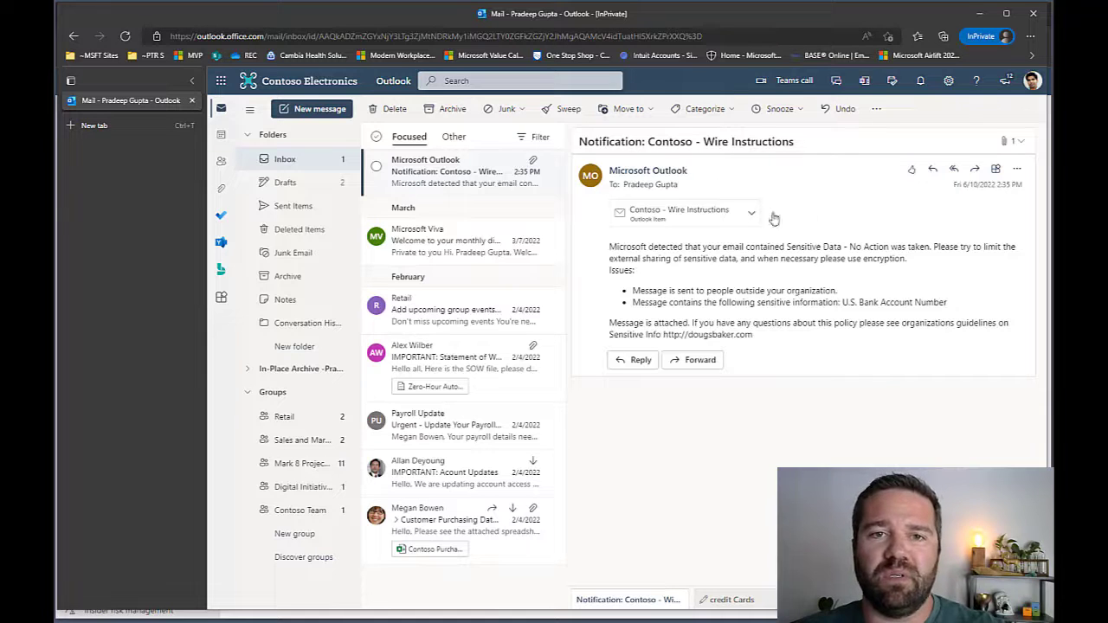
pyautogui.moveTo(869, 247); pyautogui.dragTo(938, 260)
pyautogui.click(933, 262)
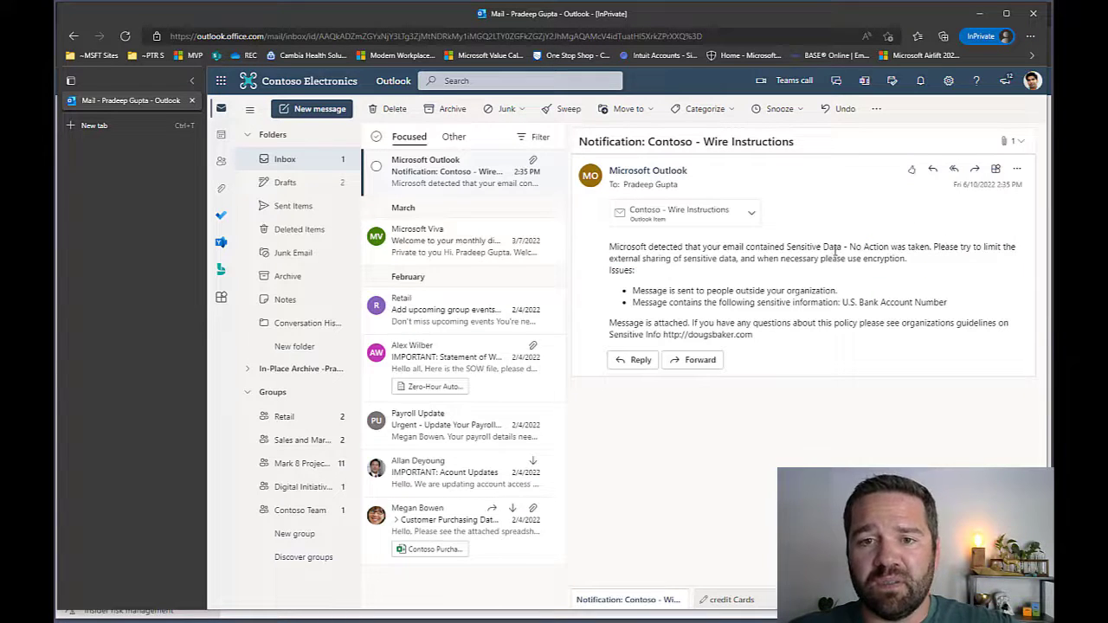
pyautogui.moveTo(848, 246); pyautogui.dragTo(890, 246)
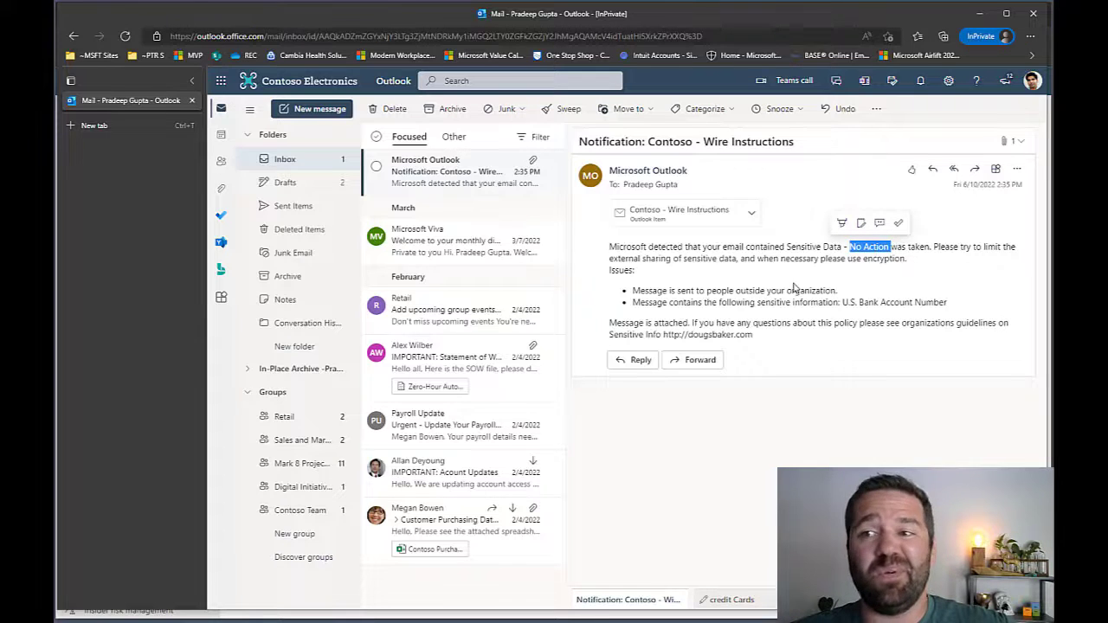
pyautogui.click(728, 296)
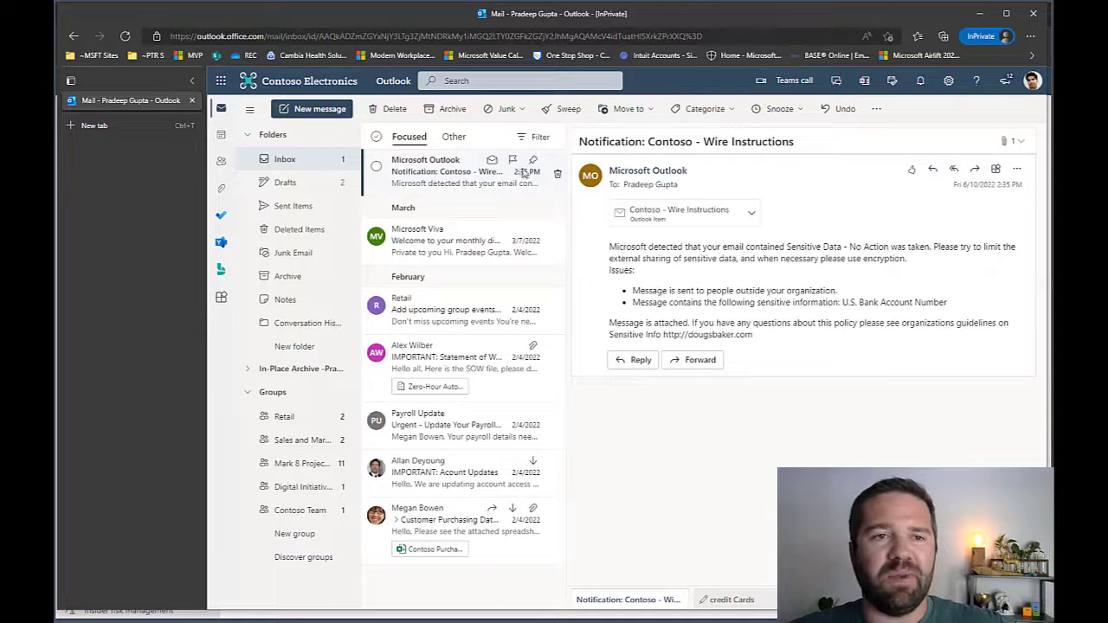
# Open the "credit Cards" draft, show its policy tip details, and try to send it without an override.
pyautogui.click(739, 601)
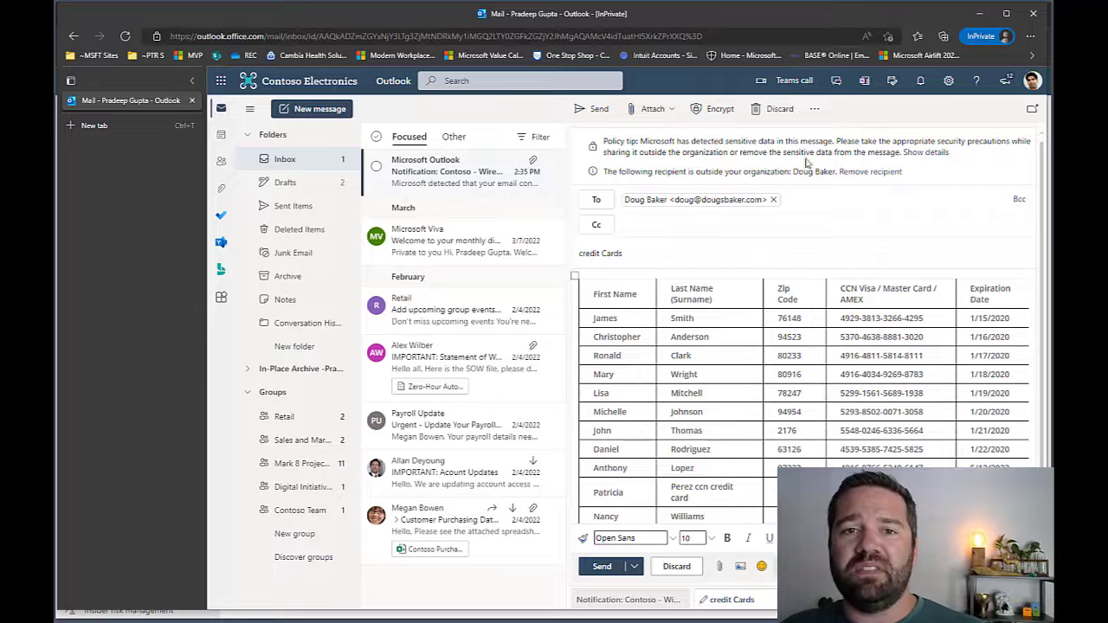
pyautogui.click(925, 152)
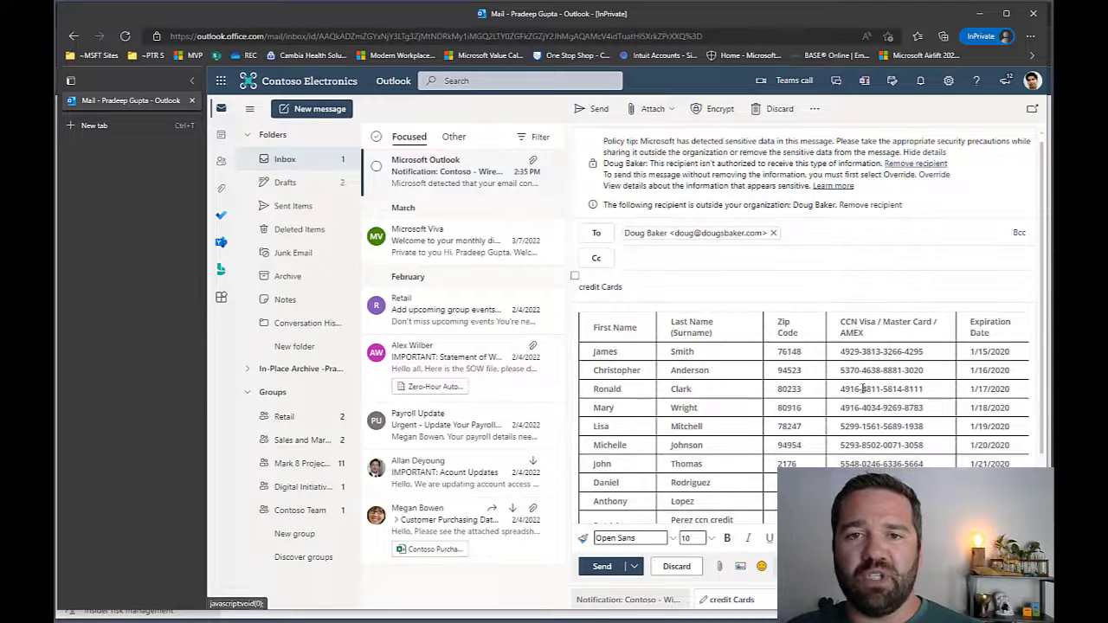
pyautogui.click(601, 566)
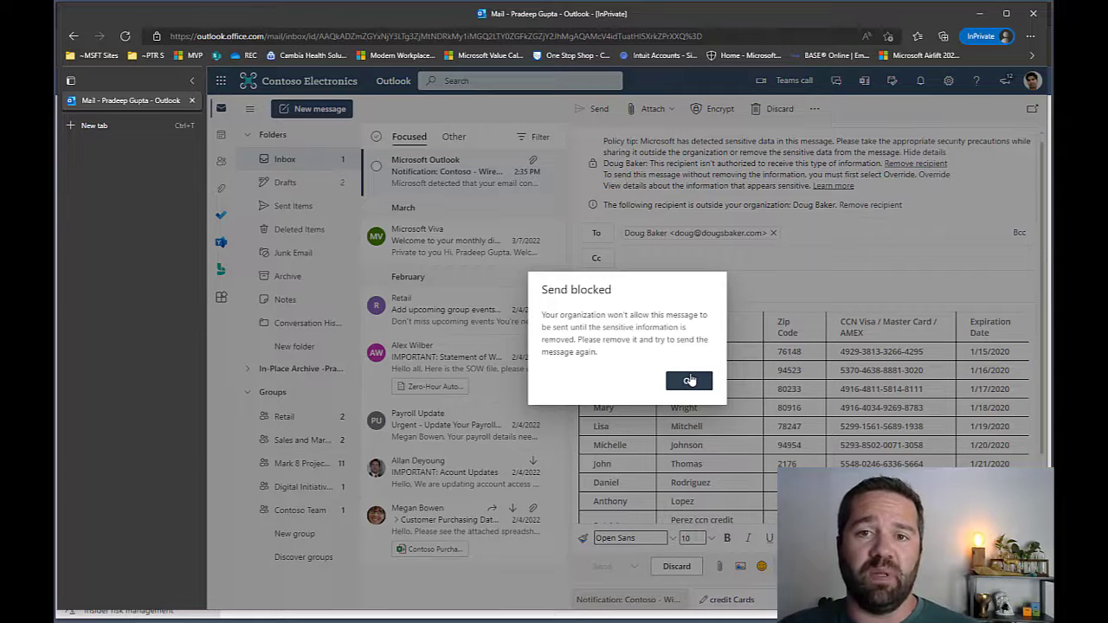
pyautogui.click(690, 381)
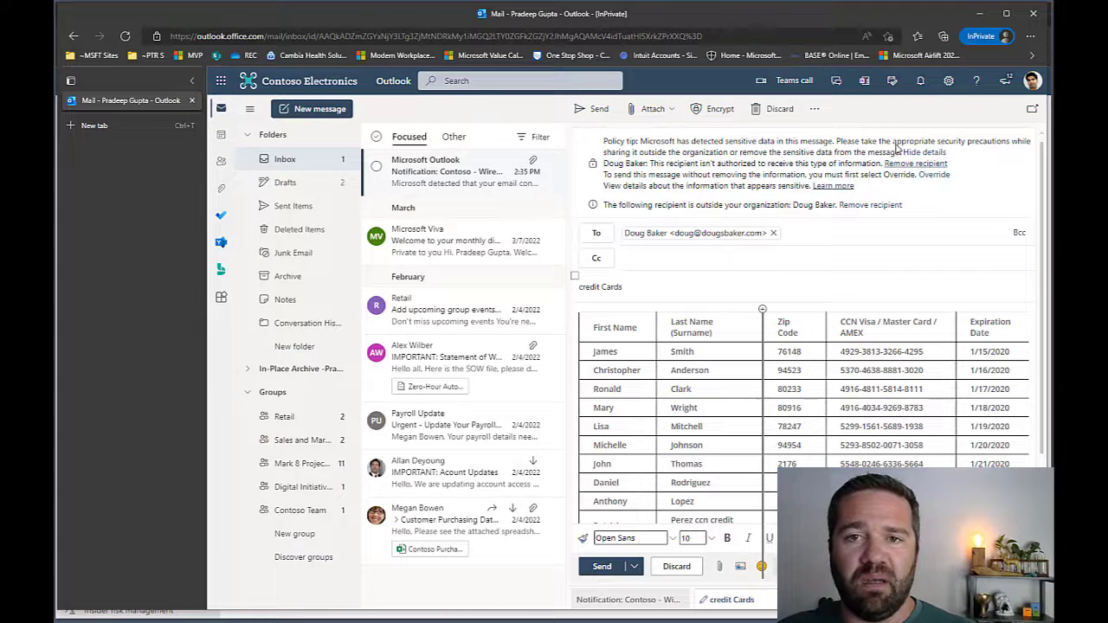
# Override the policy tip on the "credit Cards" email with the business justification "Need to Share to Credit Card Company" and send the message.
pyautogui.click(933, 174)
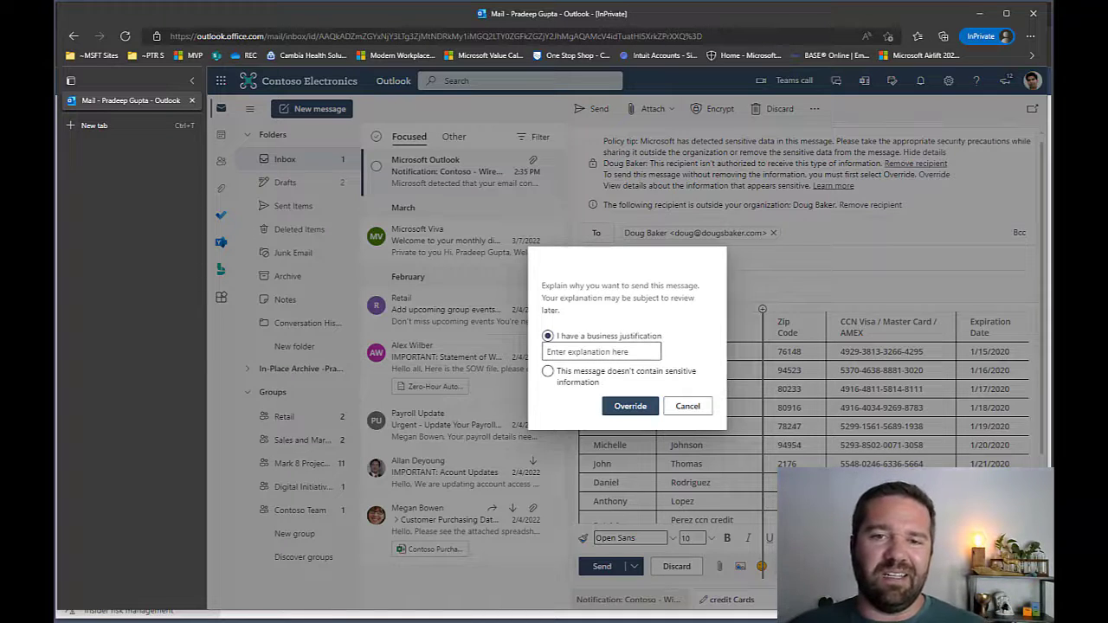
pyautogui.click(595, 348)
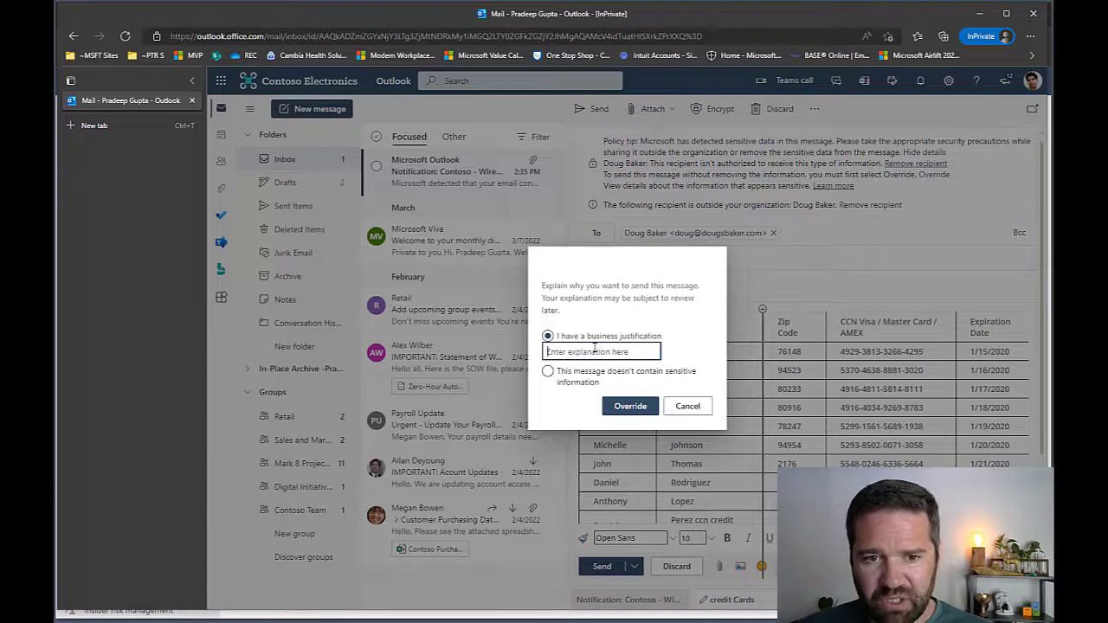
pyautogui.write('Need to ')
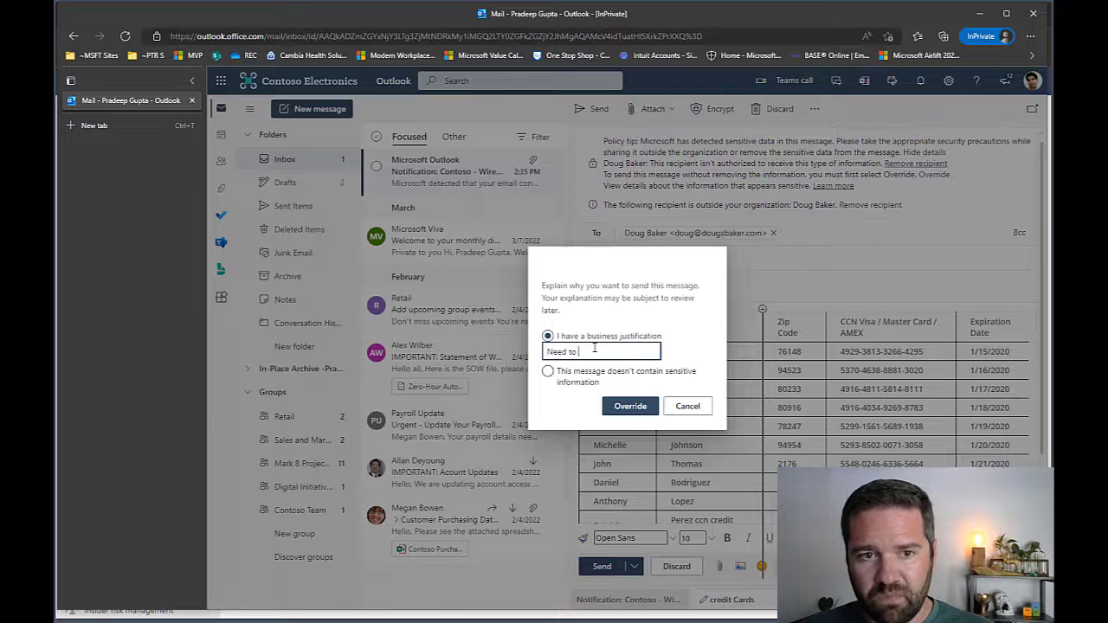
pyautogui.write('Sare t')
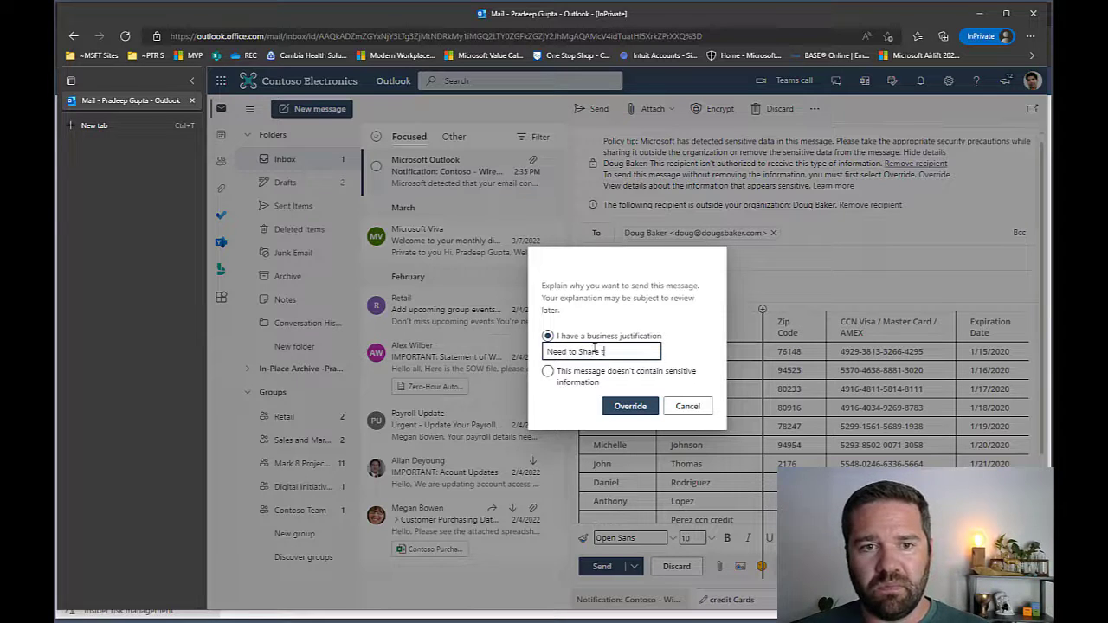
pyautogui.write('o Credit Card Company')
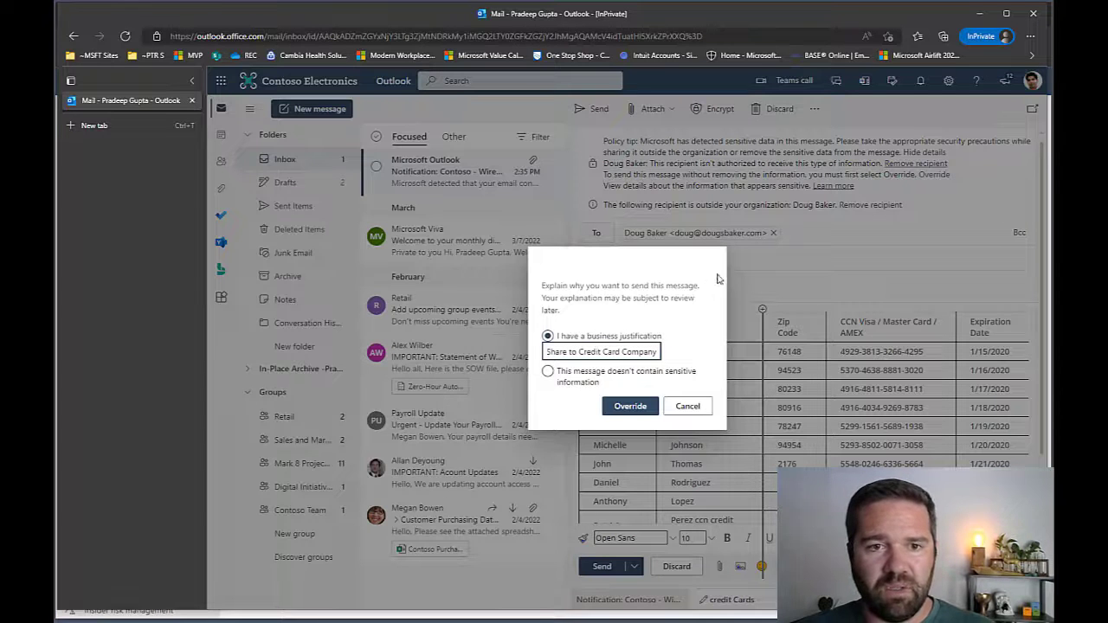
pyautogui.click(631, 406)
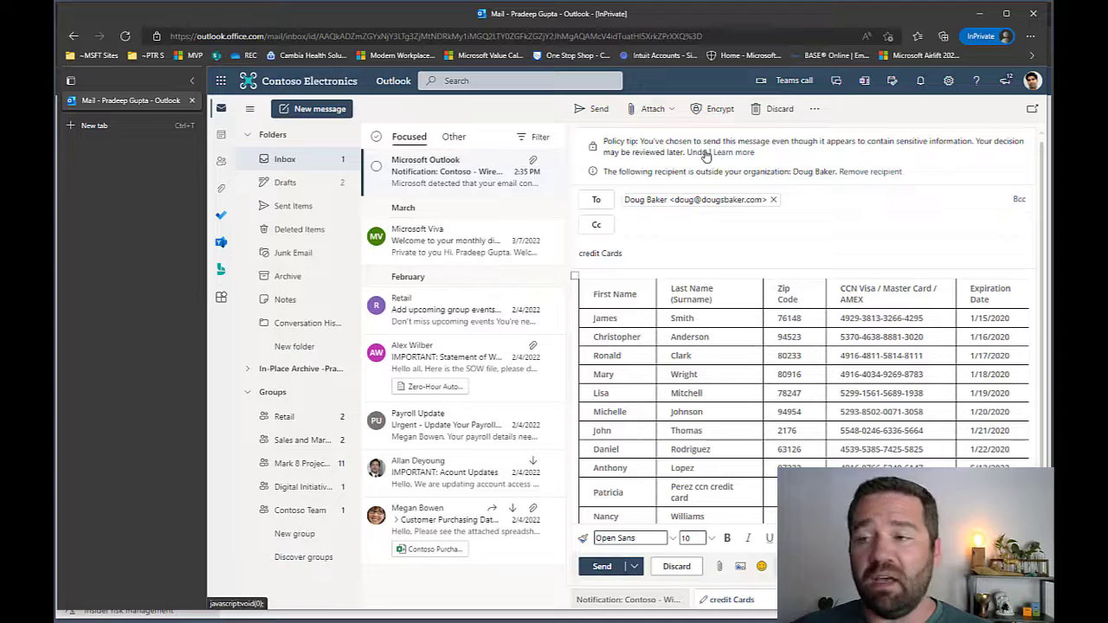
pyautogui.click(603, 567)
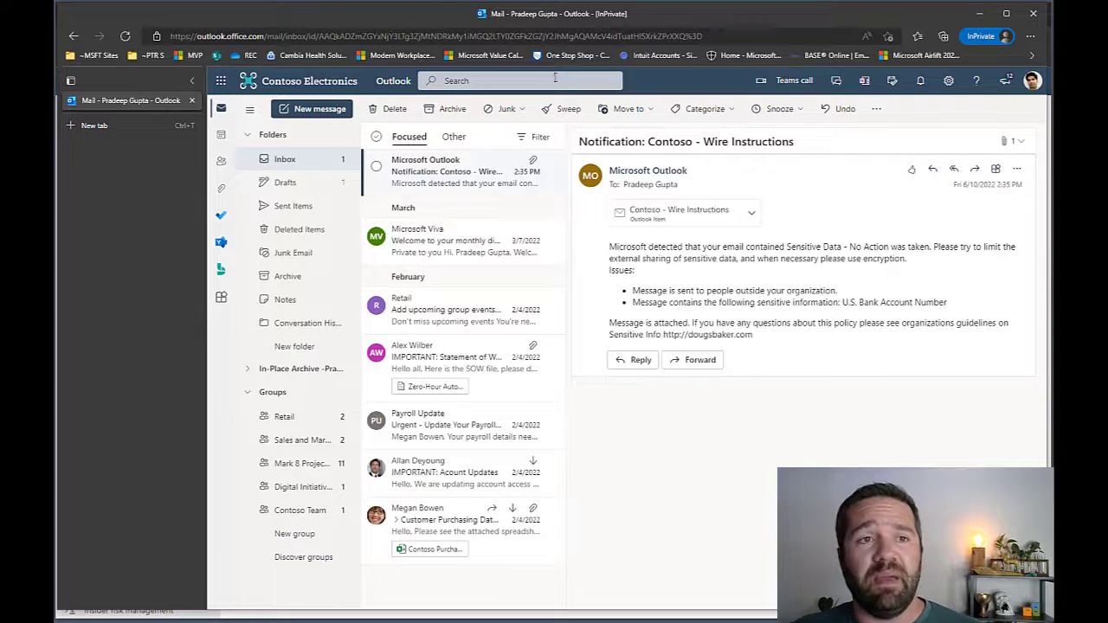
# Switch to the approver's mailbox, review the "credit Cards" approval request with its reject options and message preview, and approve it.
pyautogui.moveTo(409, 15); pyautogui.dragTo(399, 95)
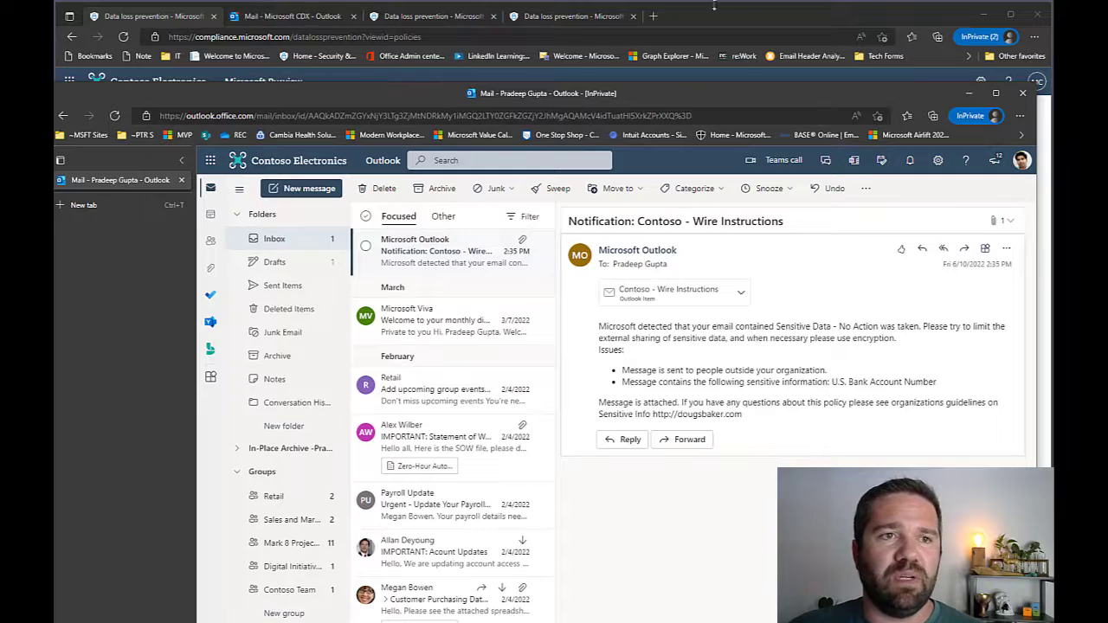
pyautogui.click(256, 23)
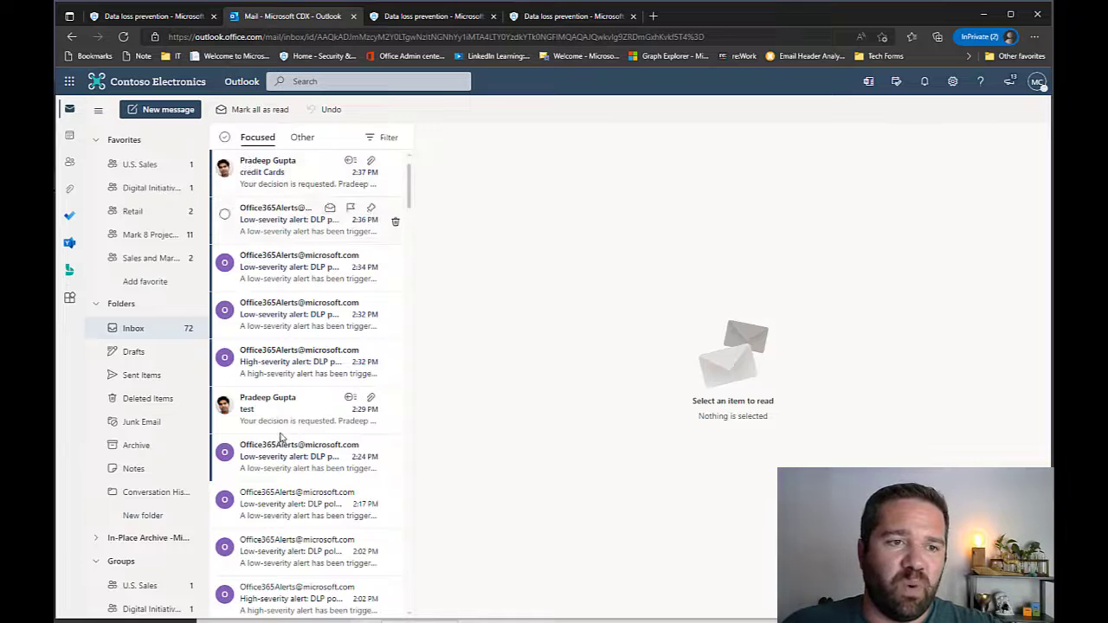
pyautogui.click(259, 169)
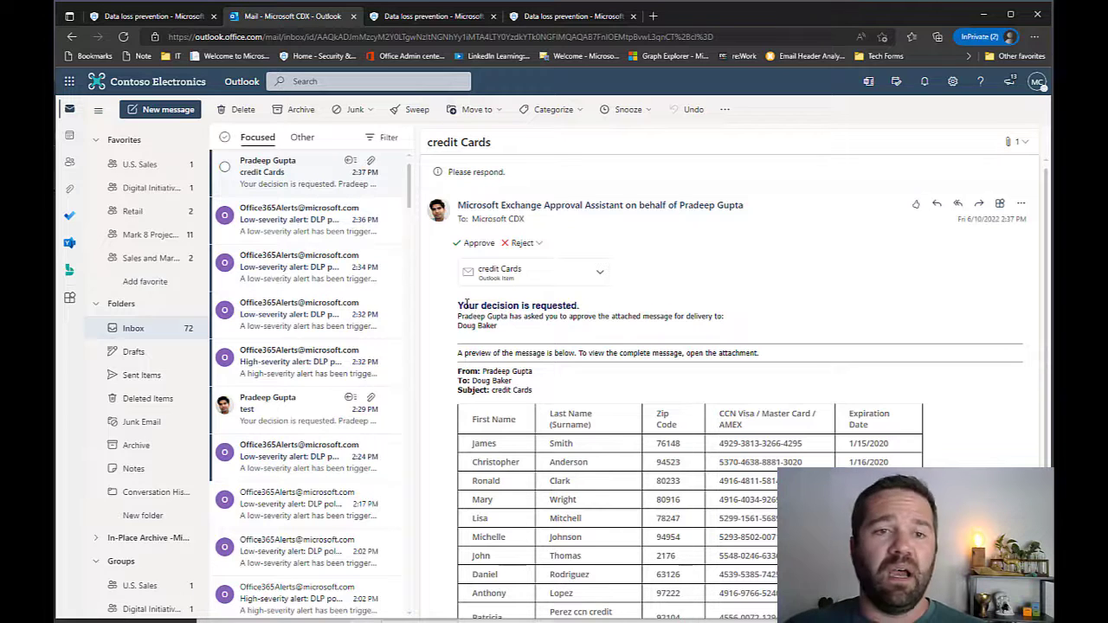
pyautogui.click(538, 245)
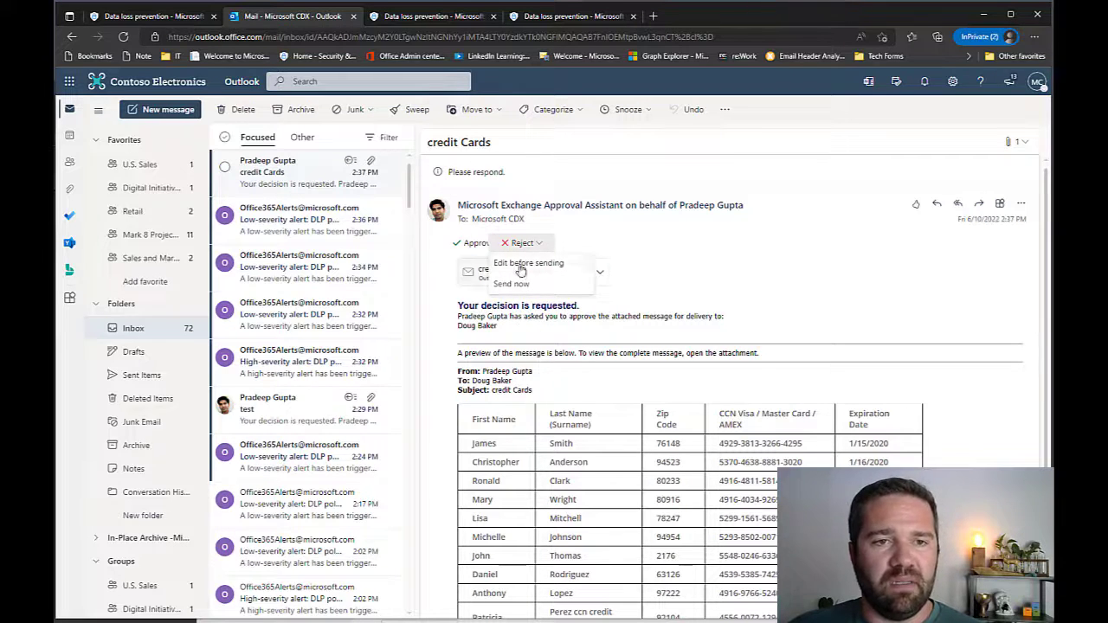
pyautogui.click(540, 391)
pyautogui.scroll(-3, 585, 578)
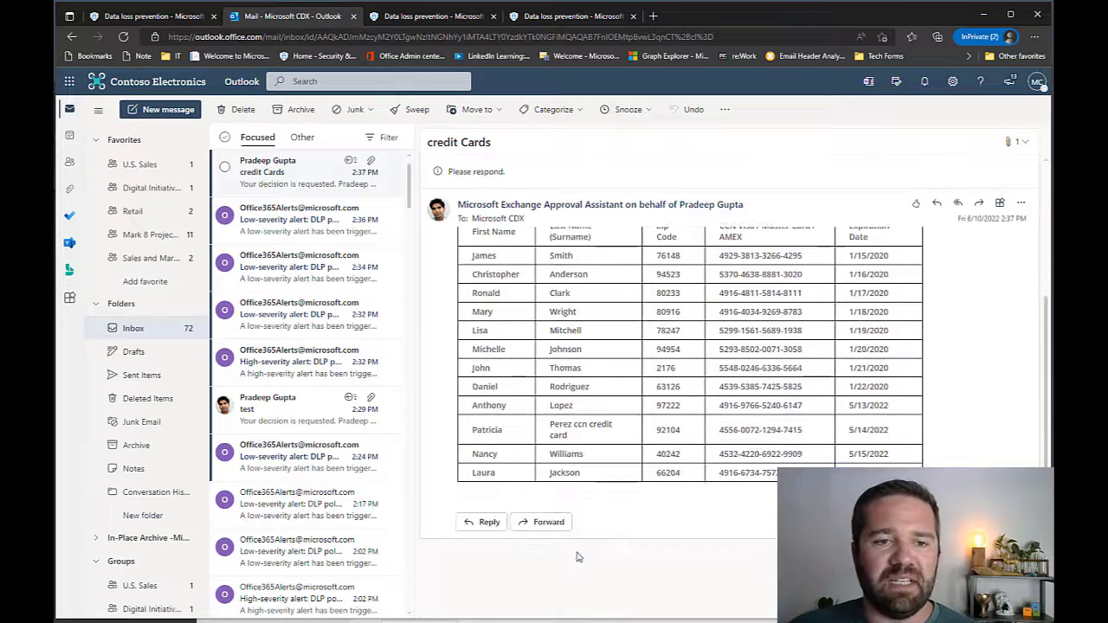
pyautogui.scroll(5, 578, 556)
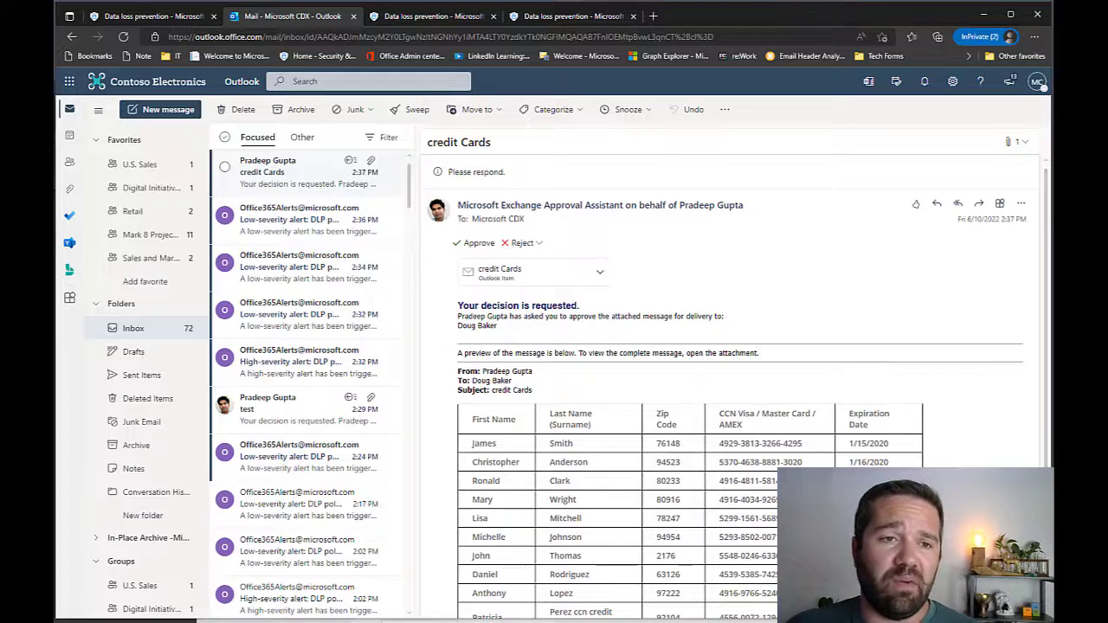
pyautogui.click(480, 247)
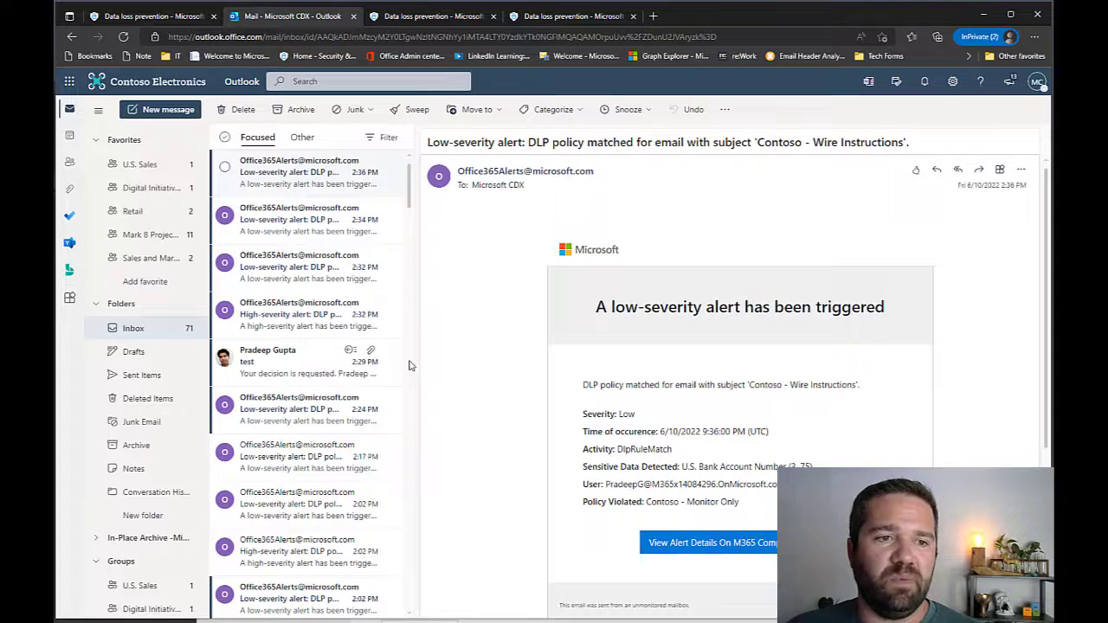
# Reject the "test" approval request, editing the response before sending to add the comment "sorry not allowed".
pyautogui.click(286, 374)
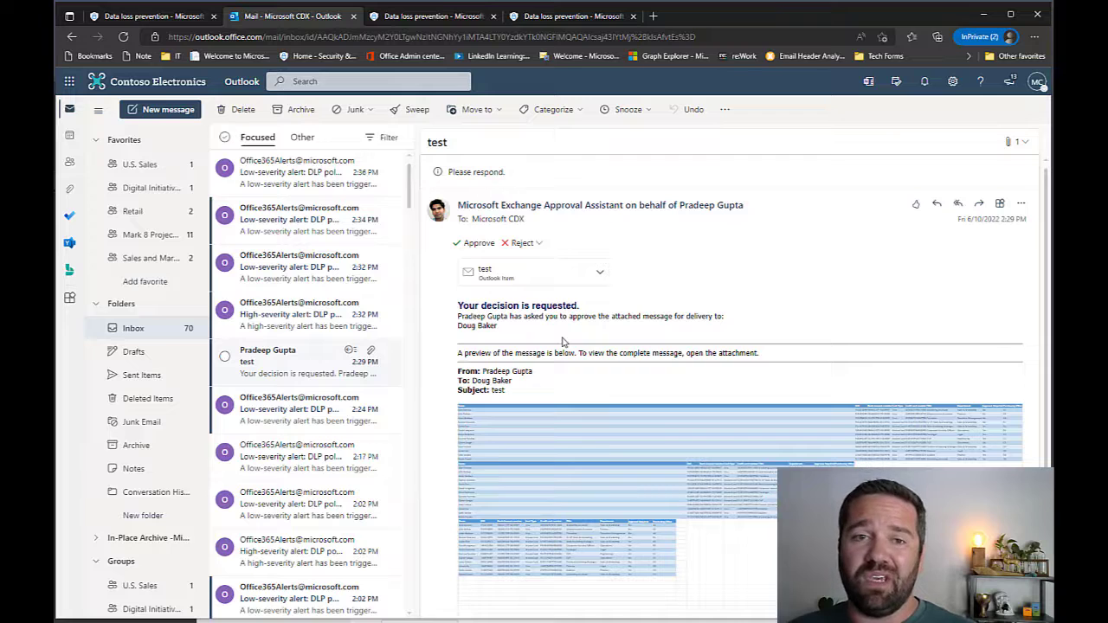
pyautogui.click(521, 244)
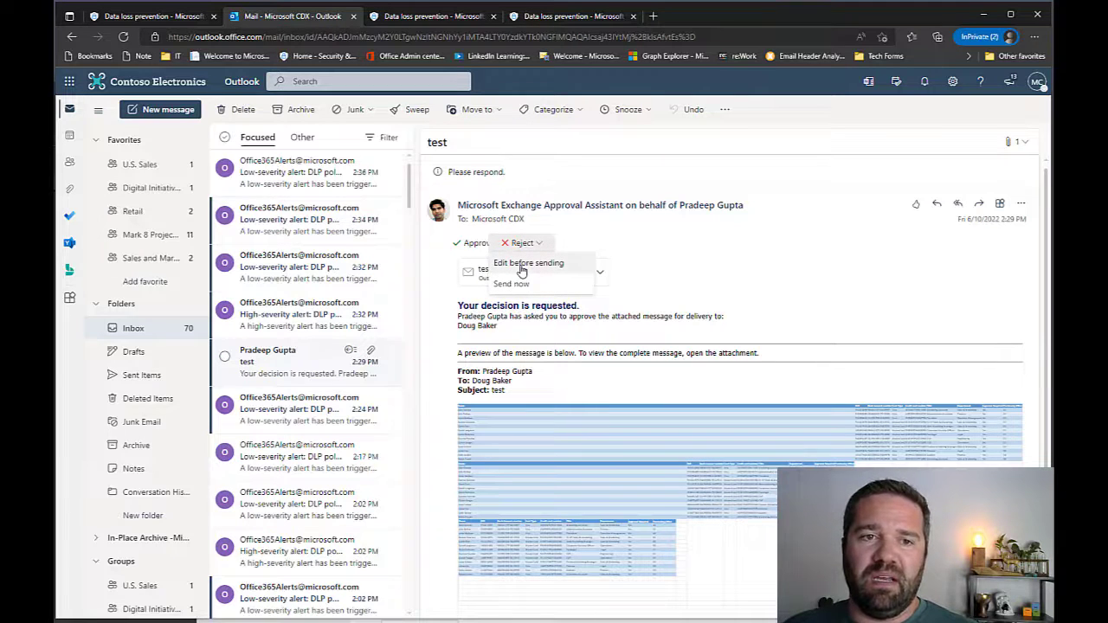
pyautogui.click(522, 265)
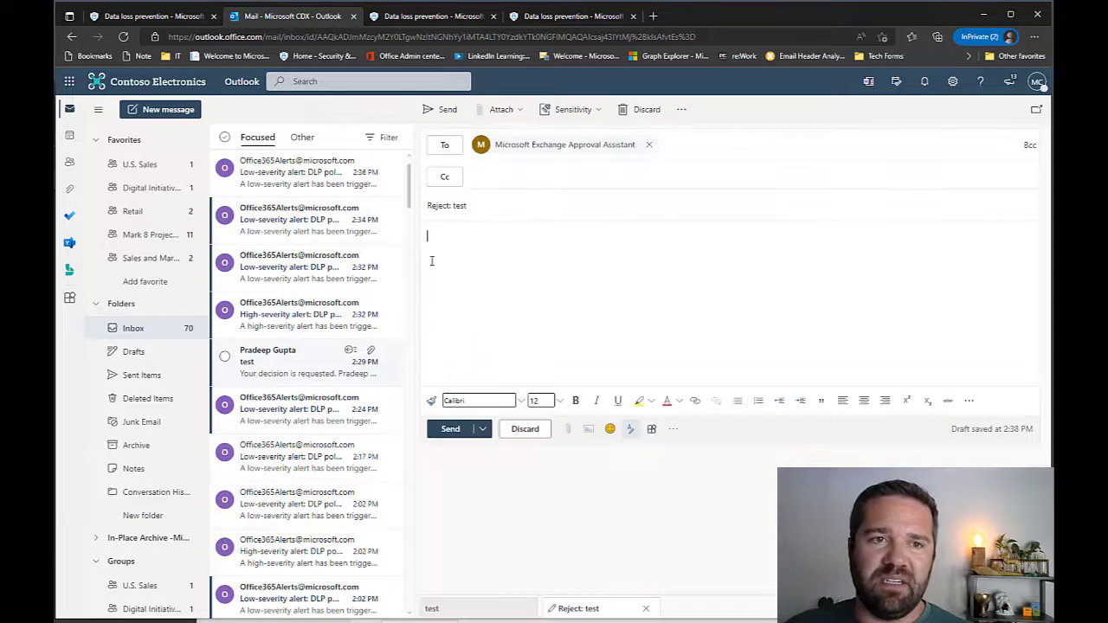
pyautogui.write('sorry n')
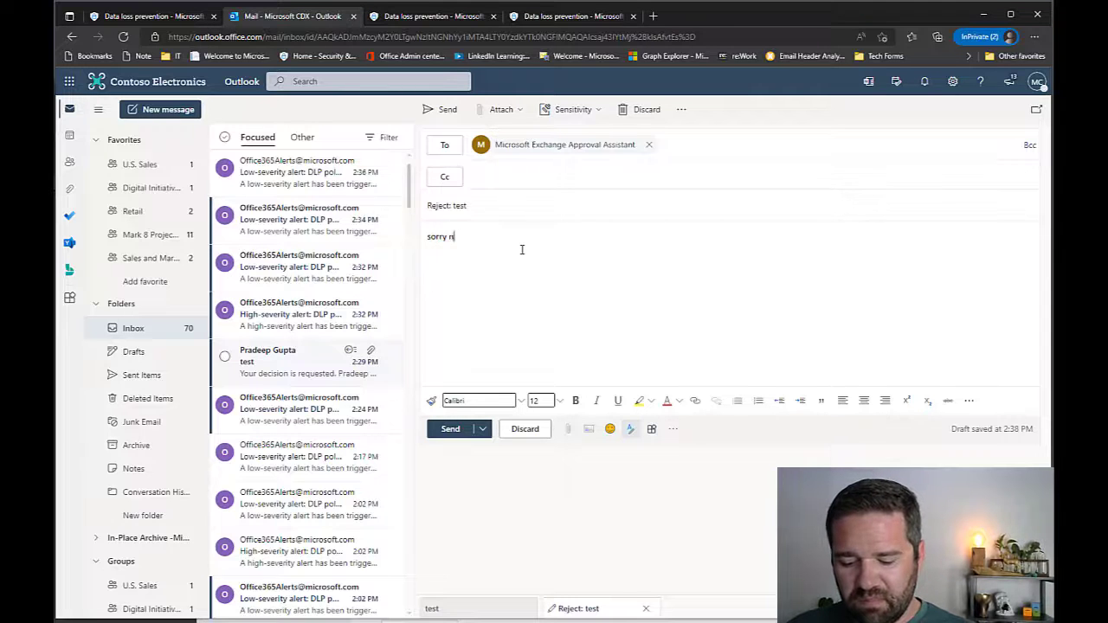
pyautogui.write('ot allowed')
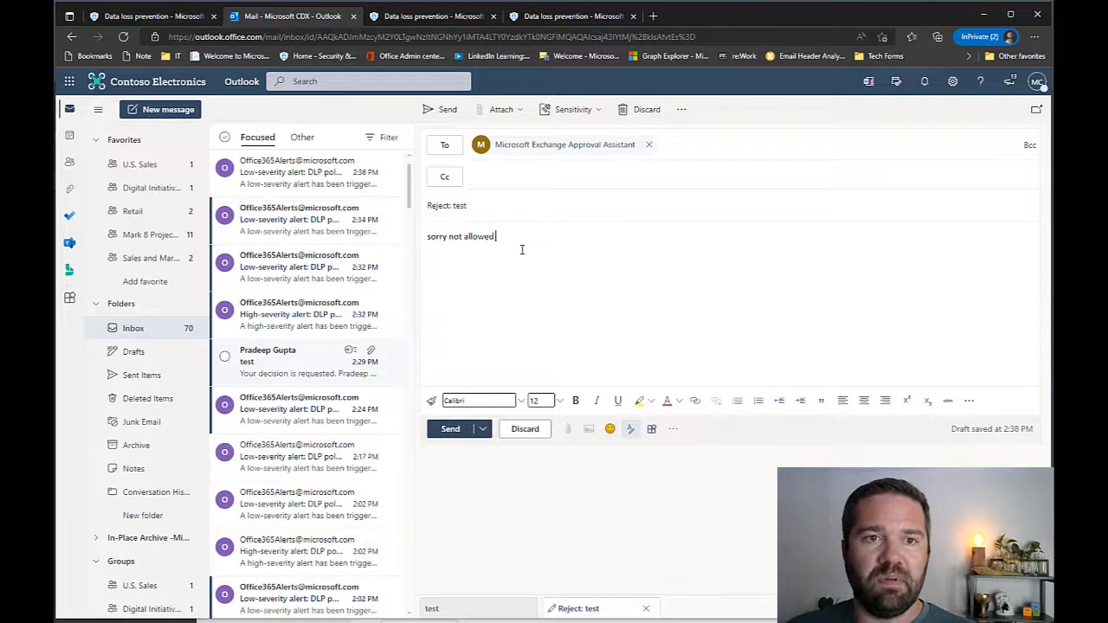
pyautogui.click(451, 431)
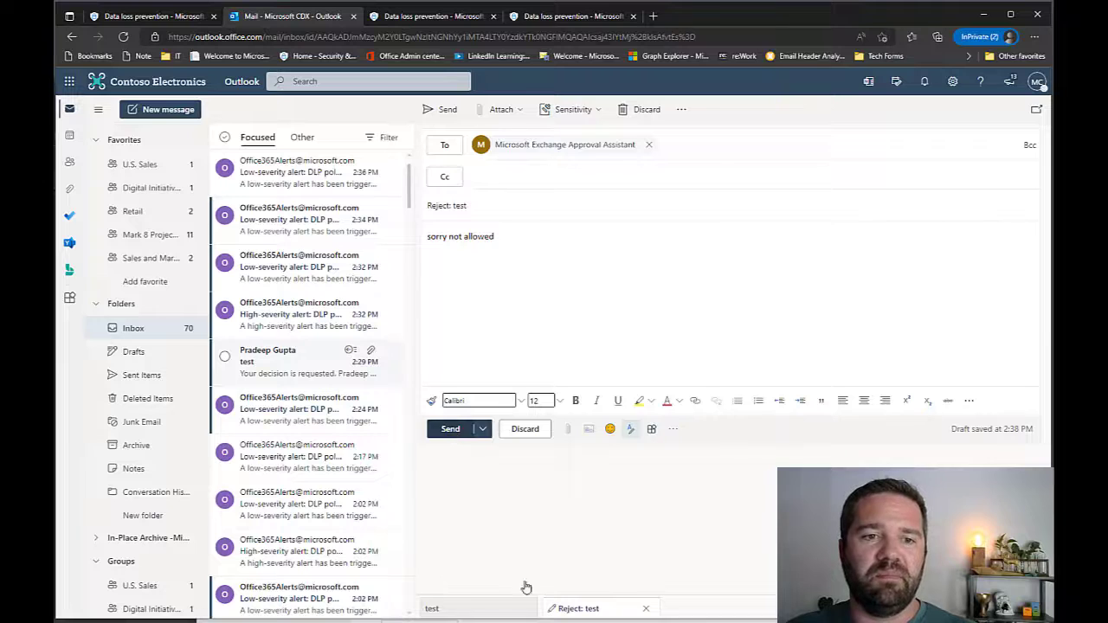